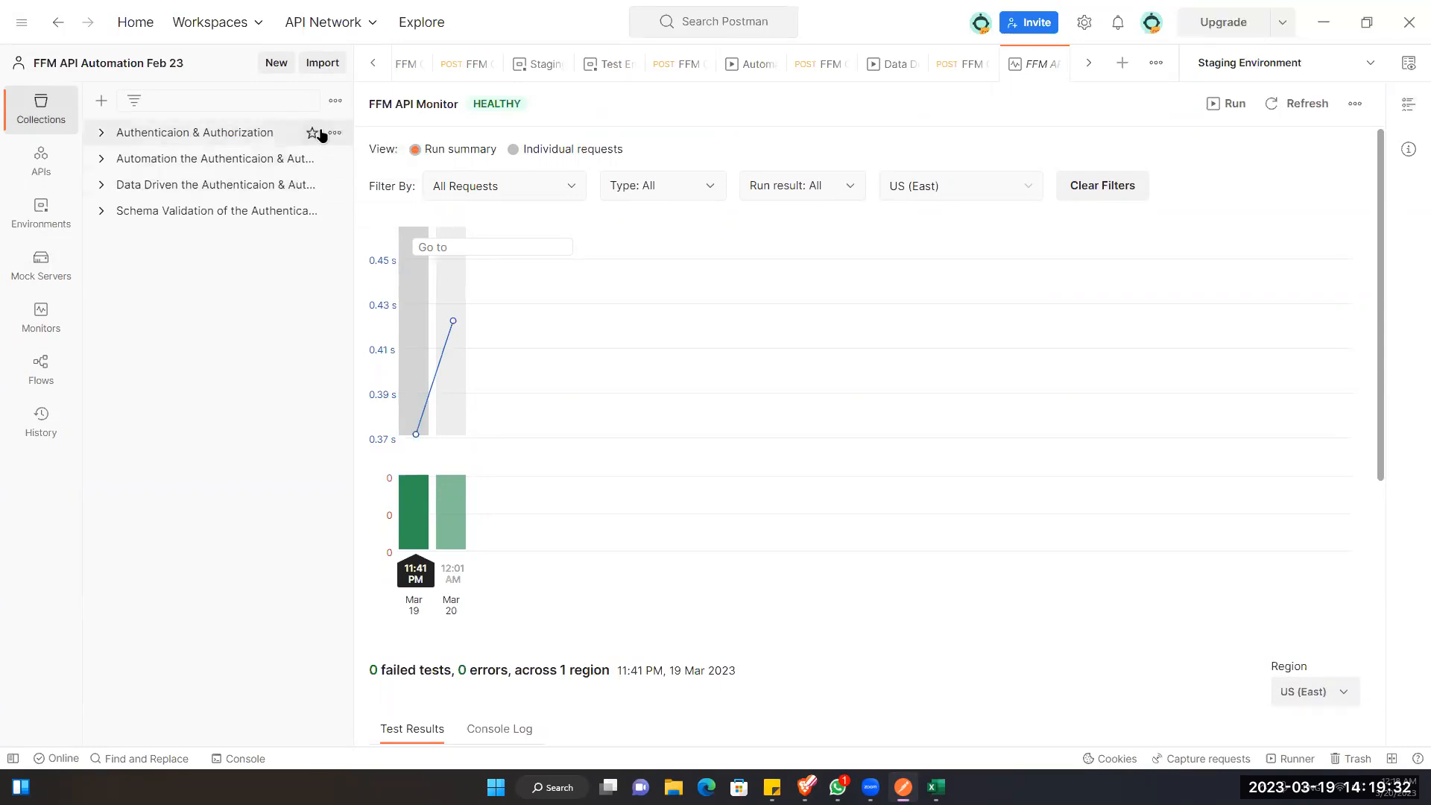
Export the Authenticaion & Authorization collection in Collection v2.1 format to the FFM API automation Feb 23 folder on drive D:
left_click(334, 134)
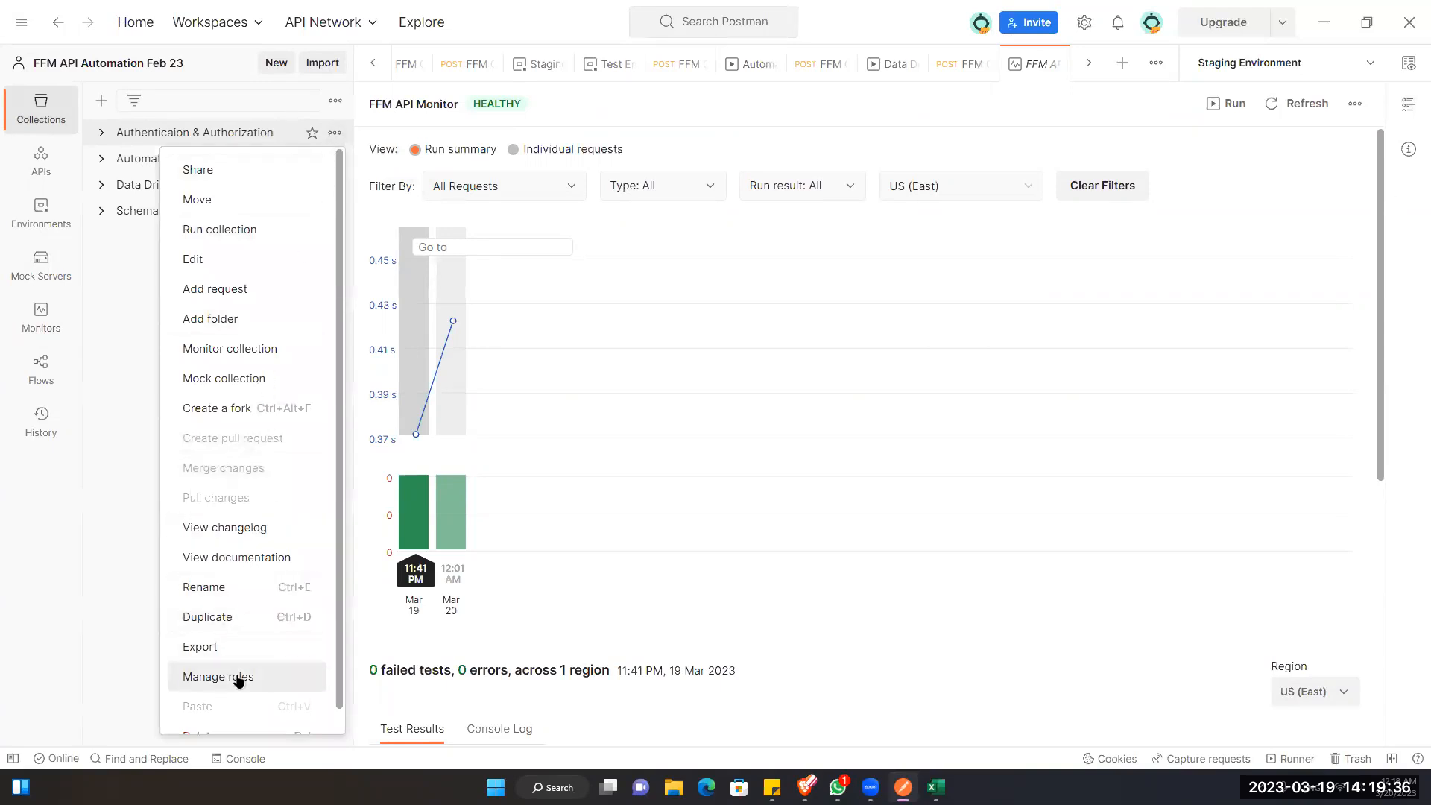
left_click(235, 653)
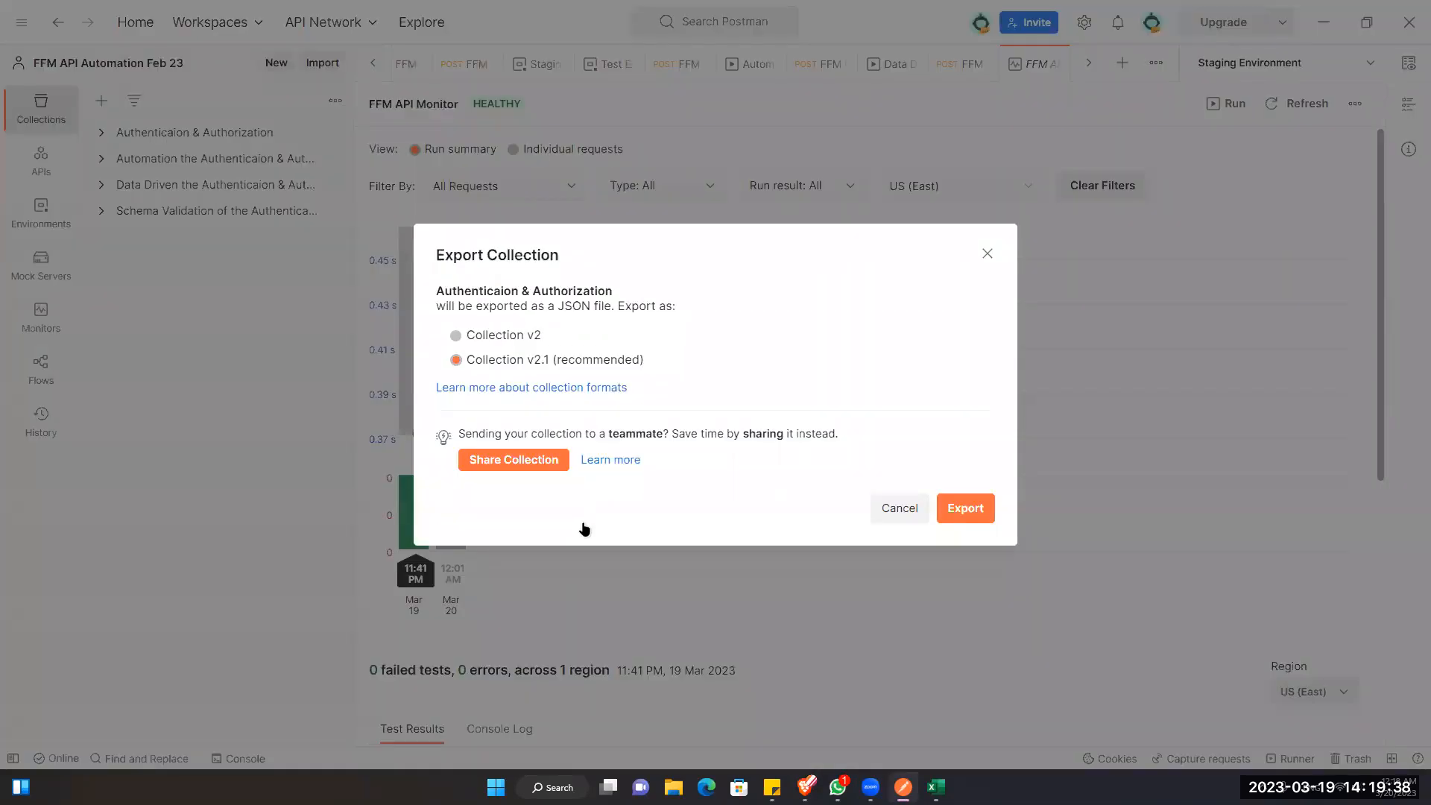
left_click(963, 506)
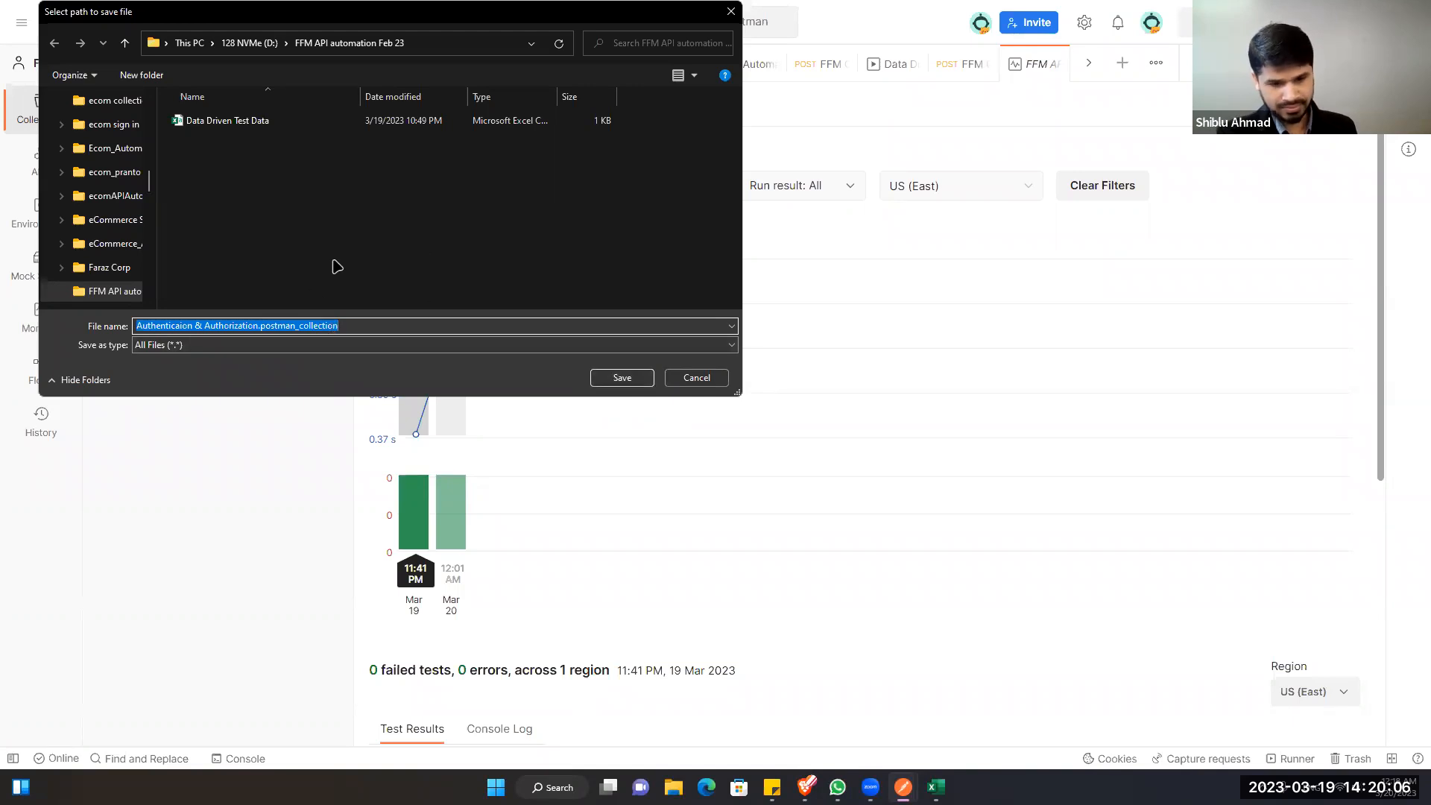
left_click(619, 378)
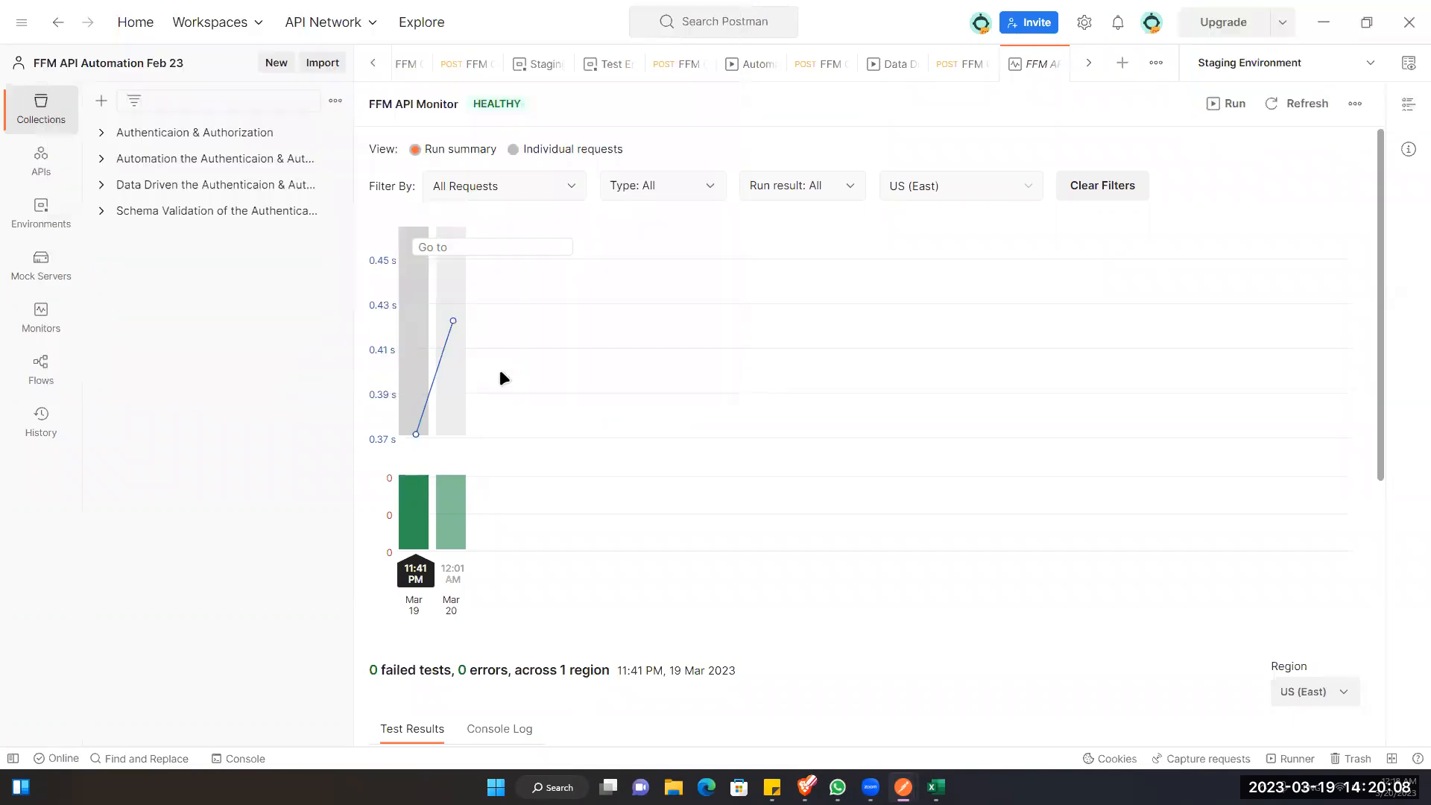
Export the Staging Environment as a JSON file into the FFM API automation Feb 23 folder
left_click(51, 222)
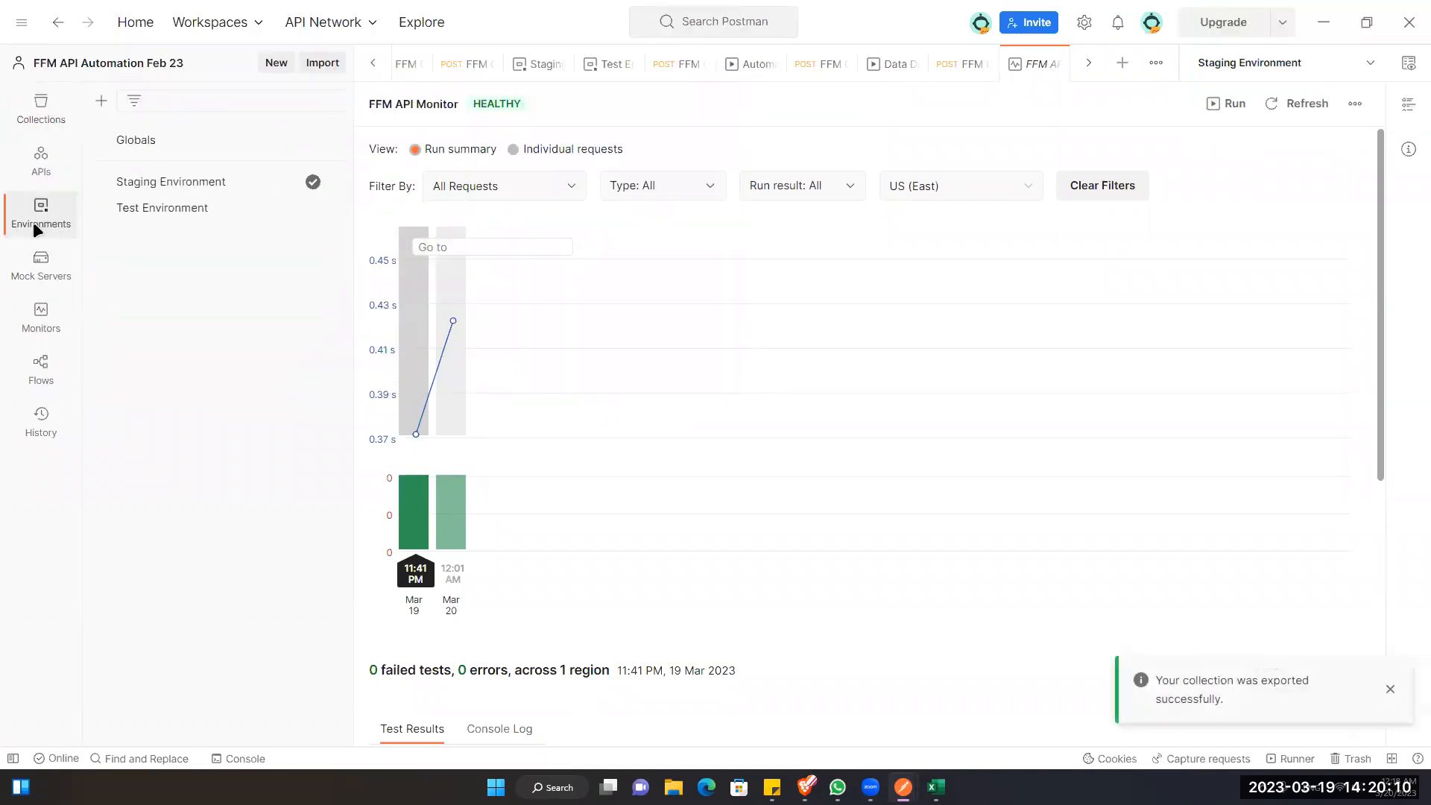
right_click(316, 187)
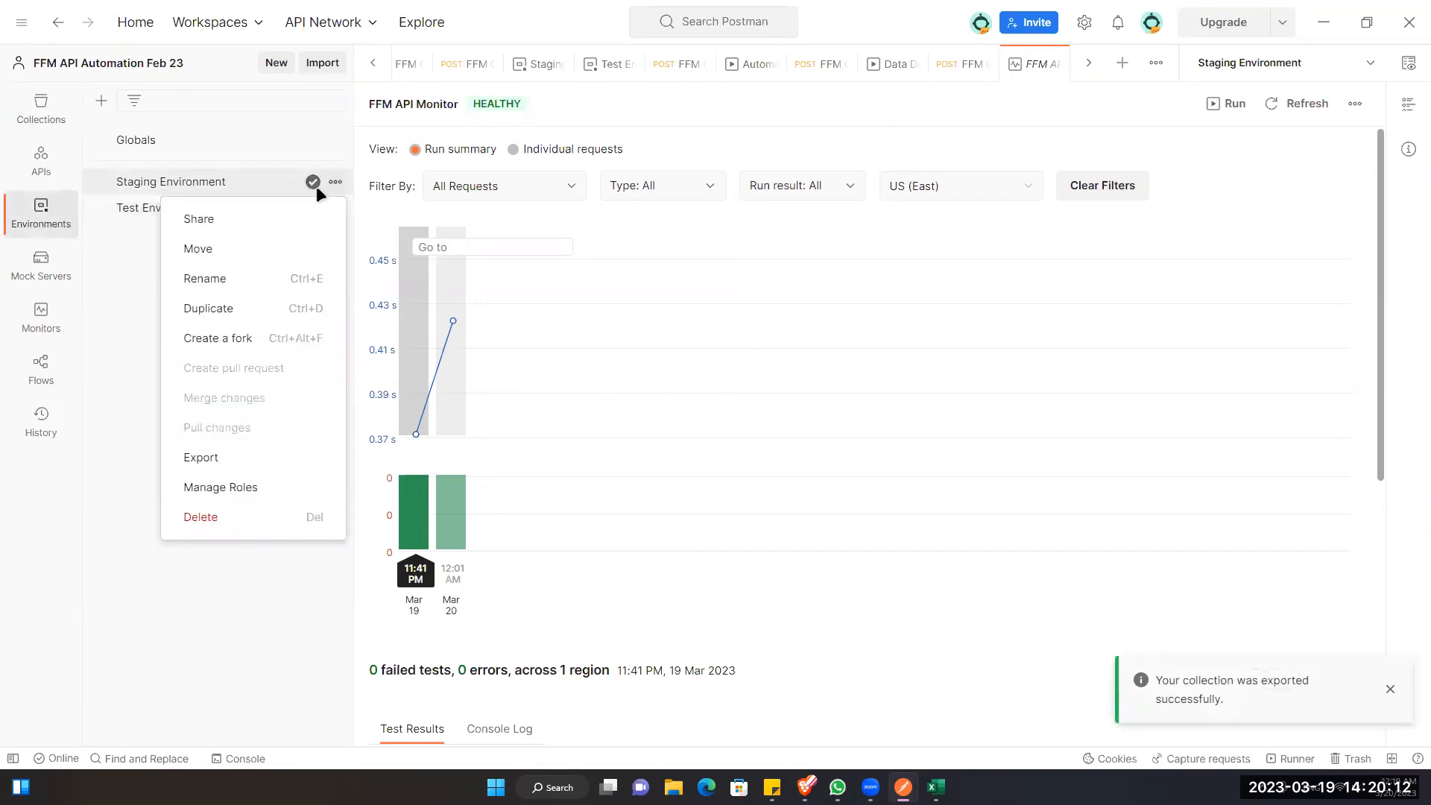
left_click(237, 452)
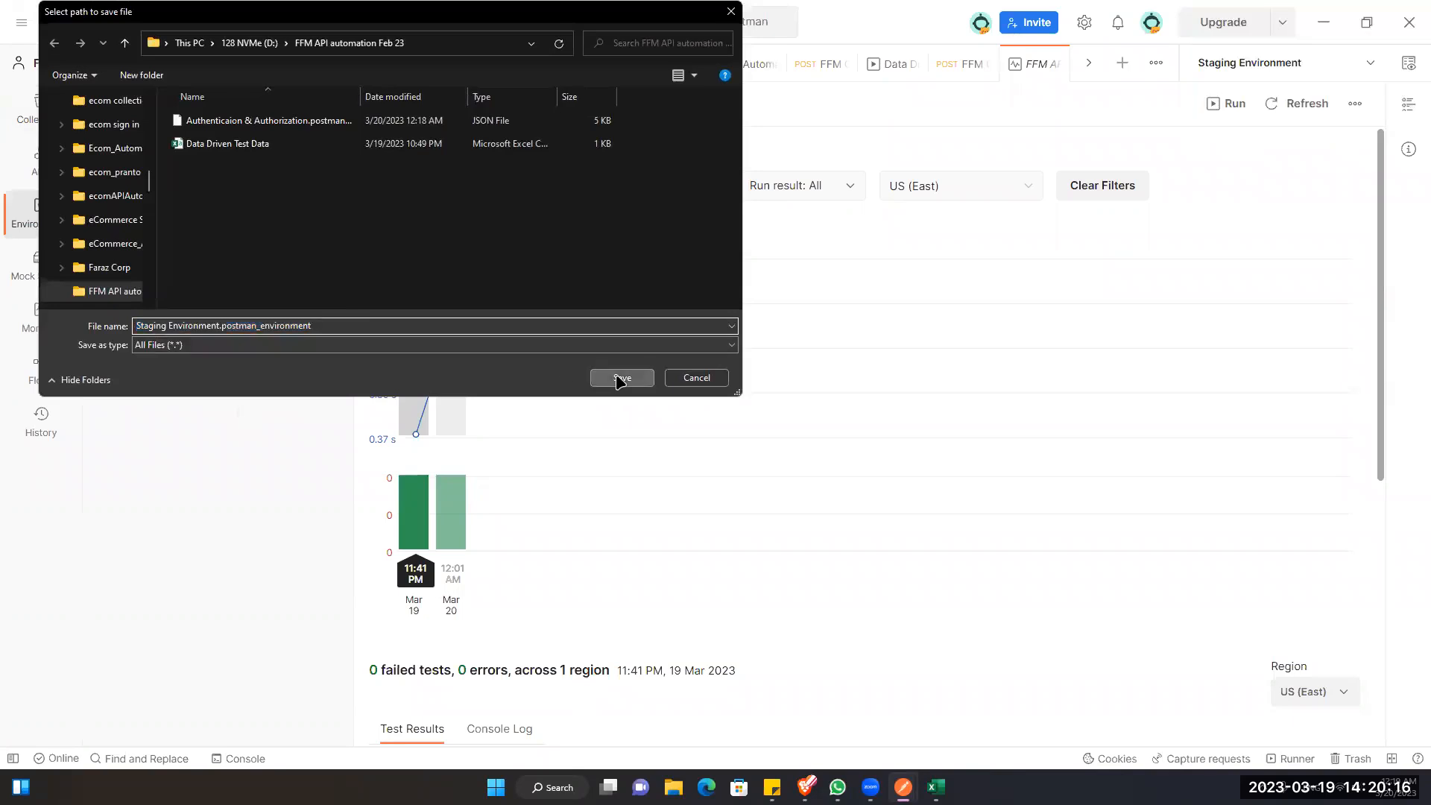
left_click(620, 377)
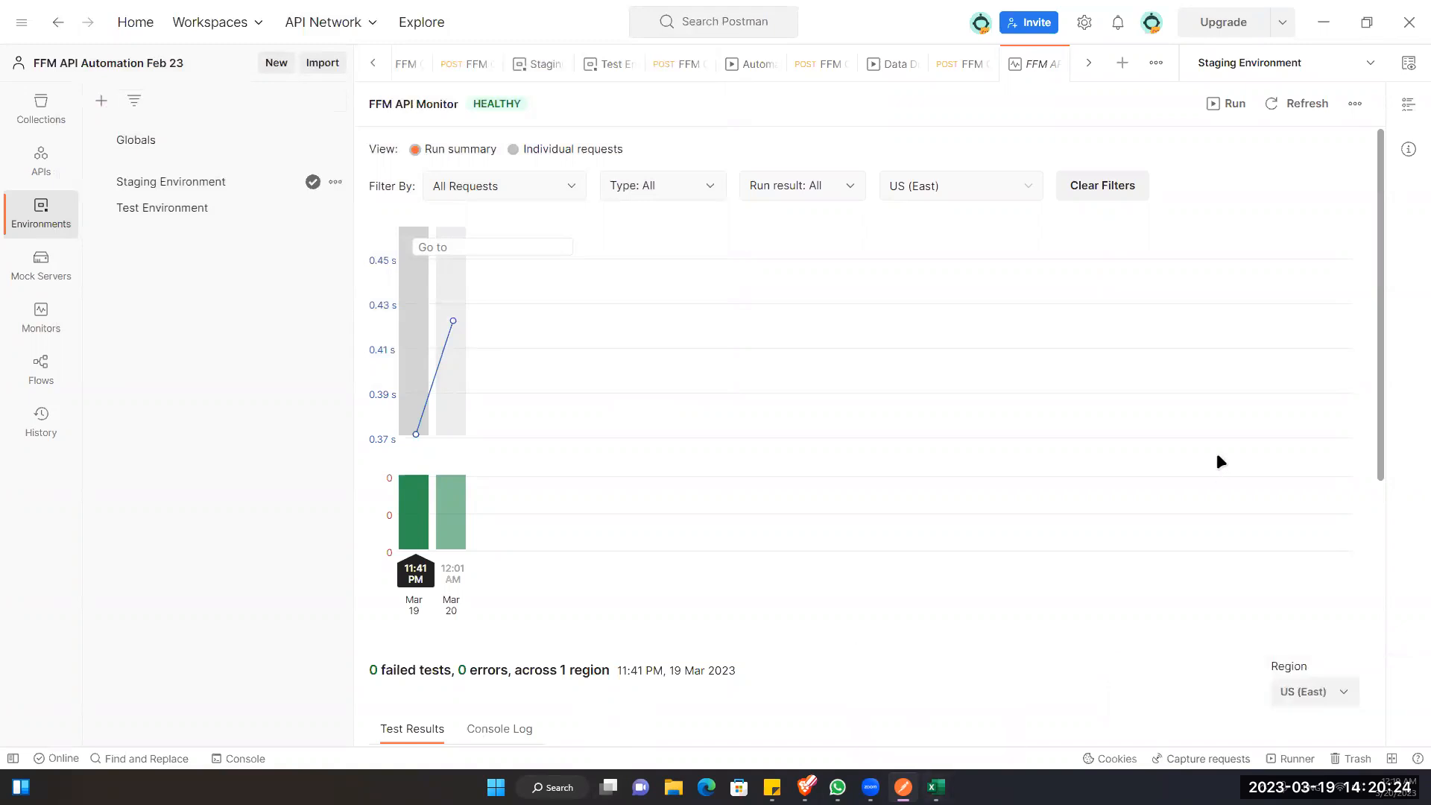
Switch to GitLab in the browser and open the sqa-vve-engineer group
key("alt+Tab")
left_click_drag(50, 24, 472, 8)
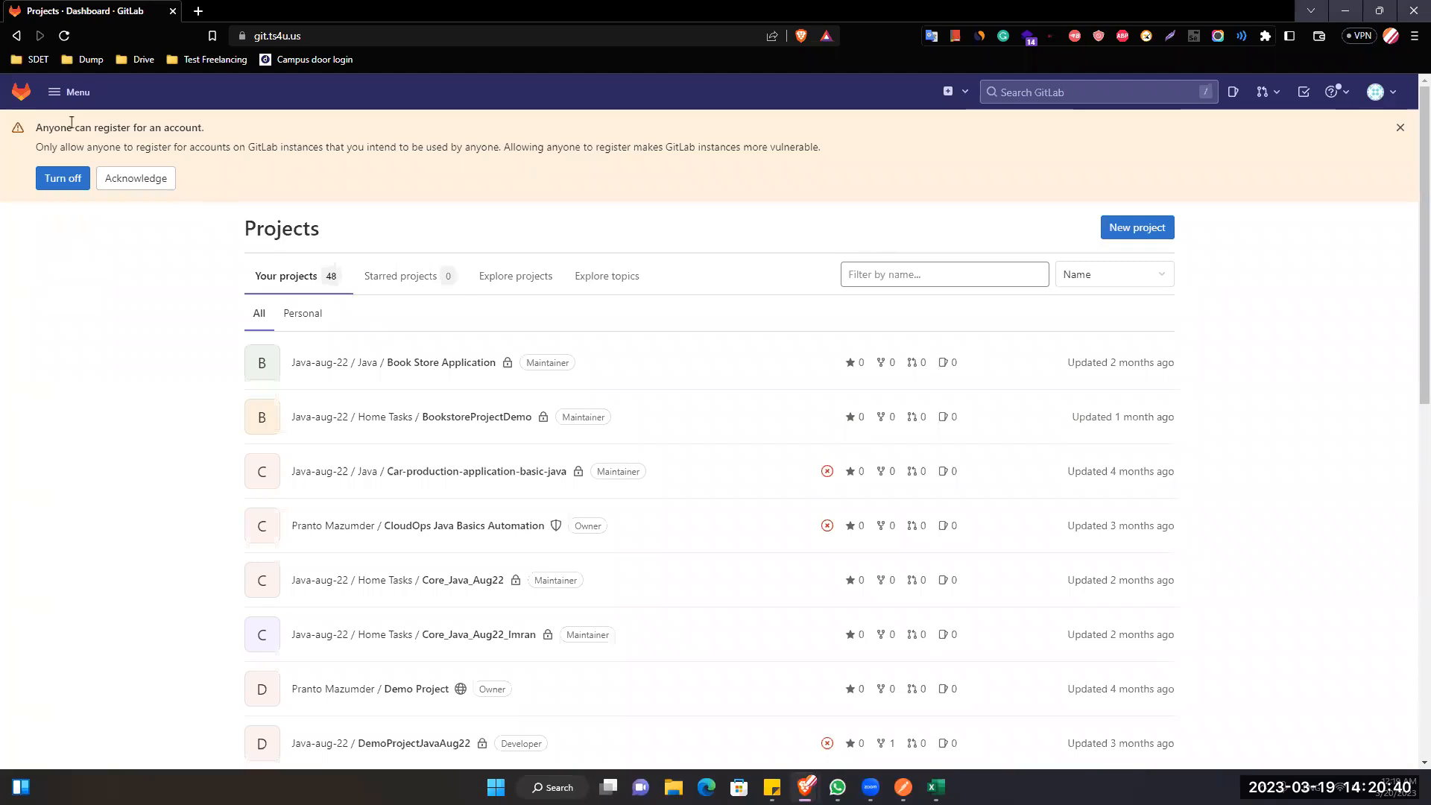
left_click(68, 92)
left_click_drag(118, 179, 137, 156)
mouse_move(137, 154)
left_click(306, 187)
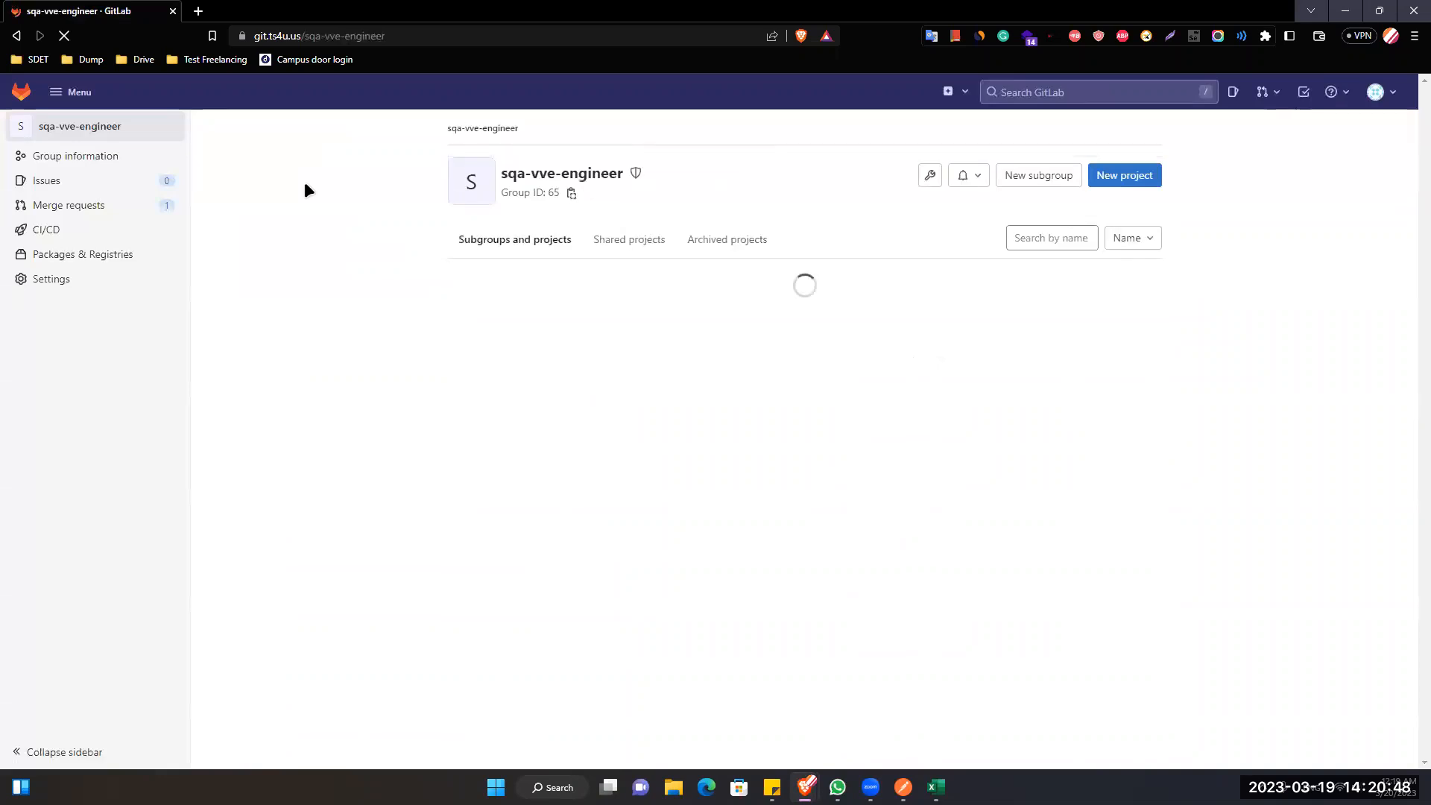
Create a blank project named FFM API Automation Feb23 in the group, with Internal visibility and no README
left_click(1097, 179)
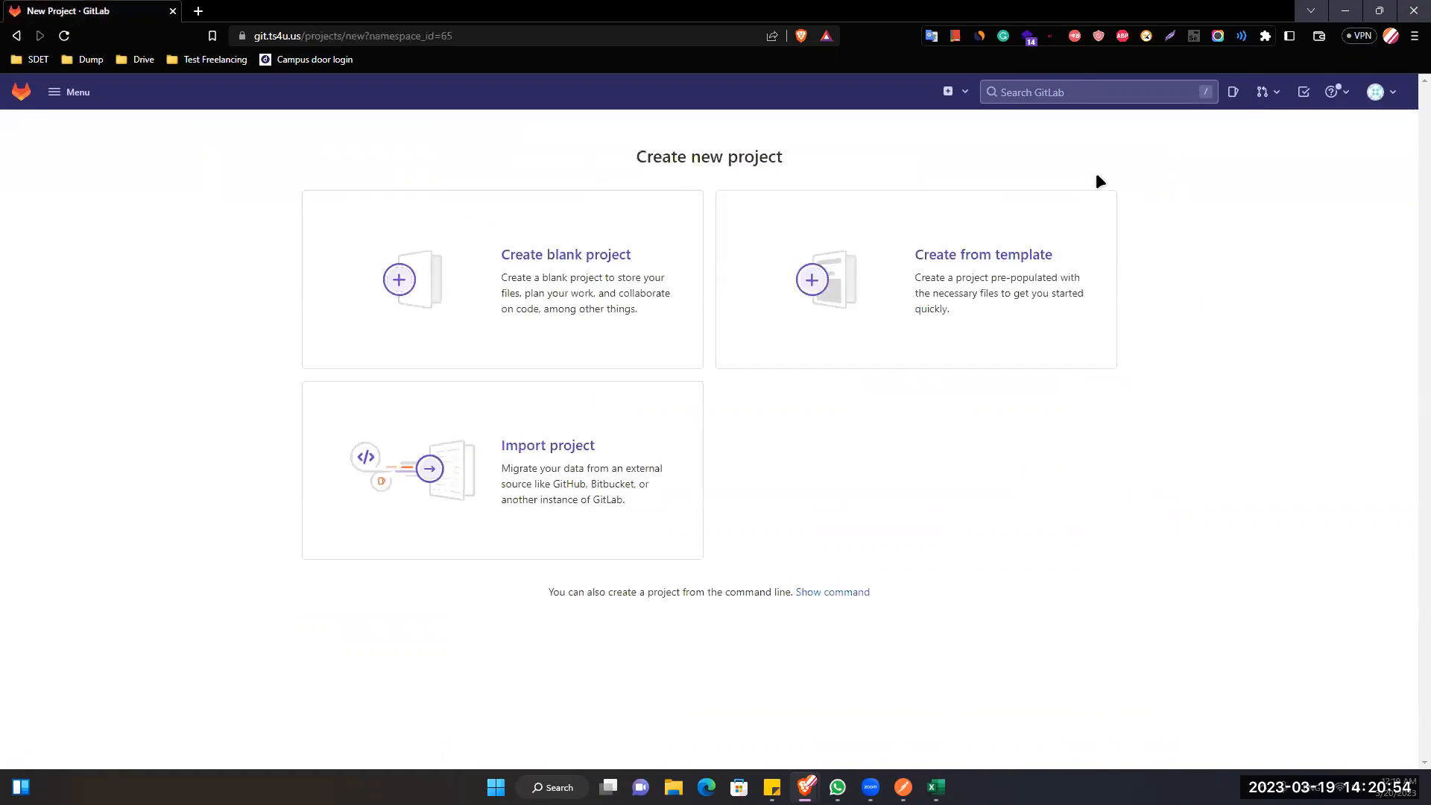
left_click(583, 293)
left_click(630, 186)
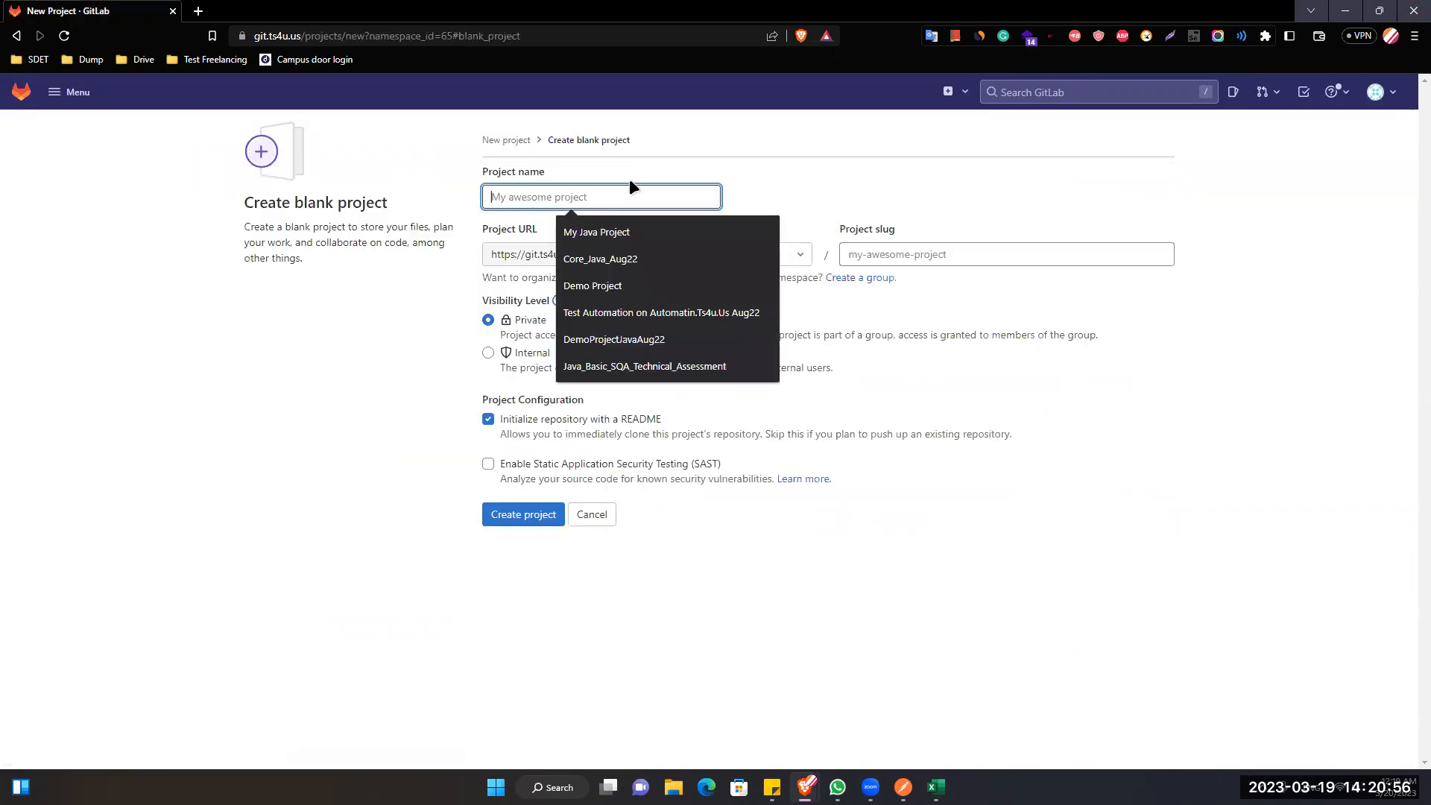
type("FFM A")
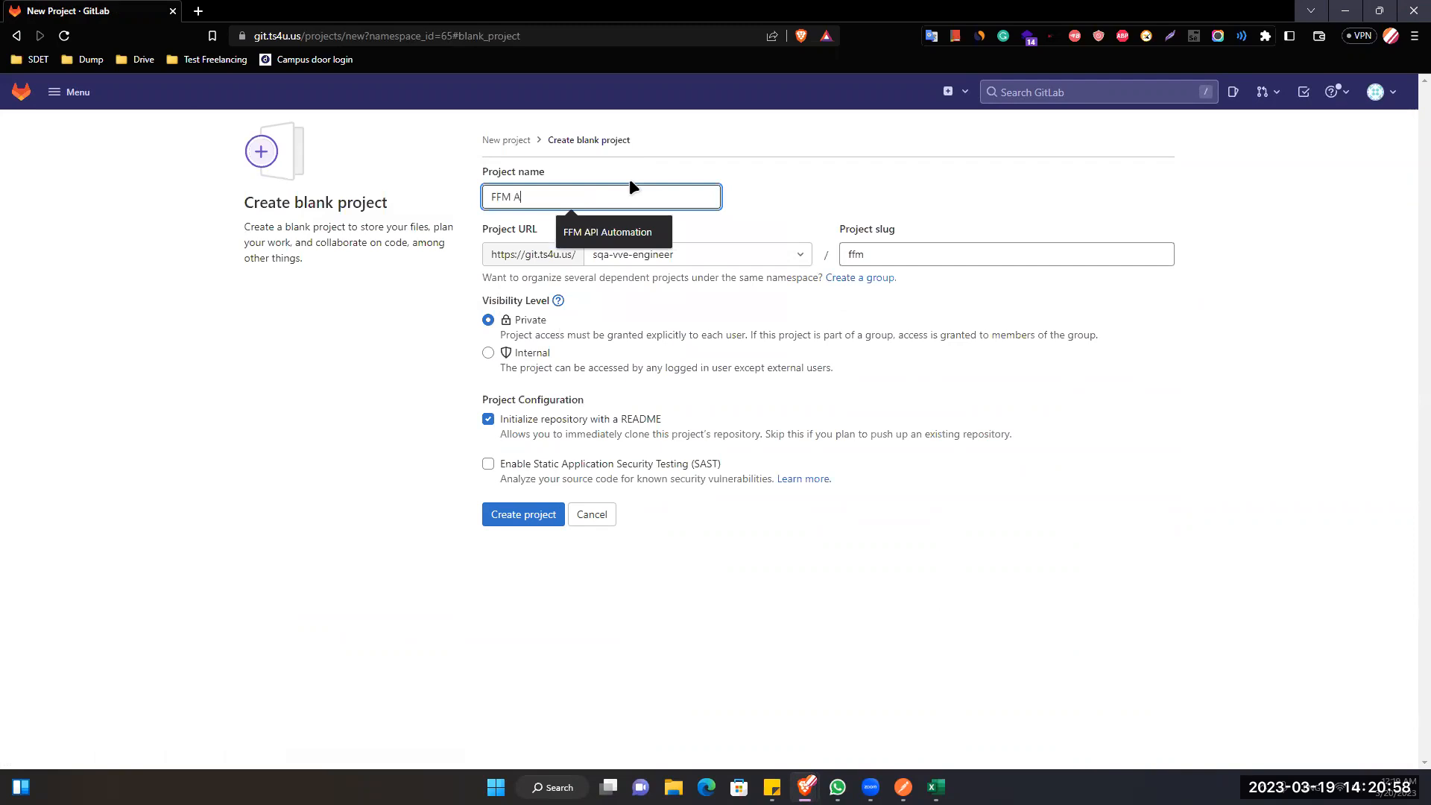
type("PI Automation Feb23")
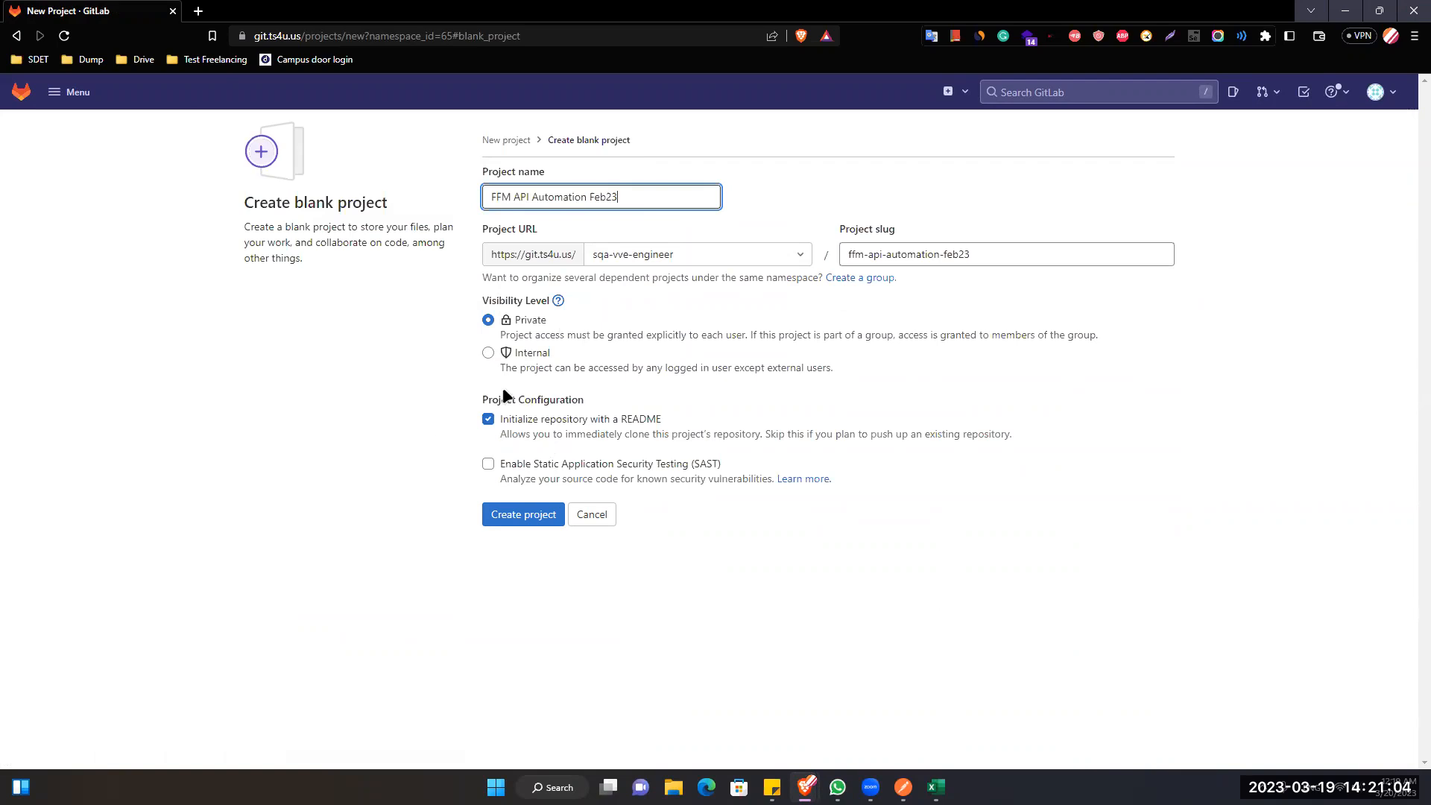
left_click(494, 415)
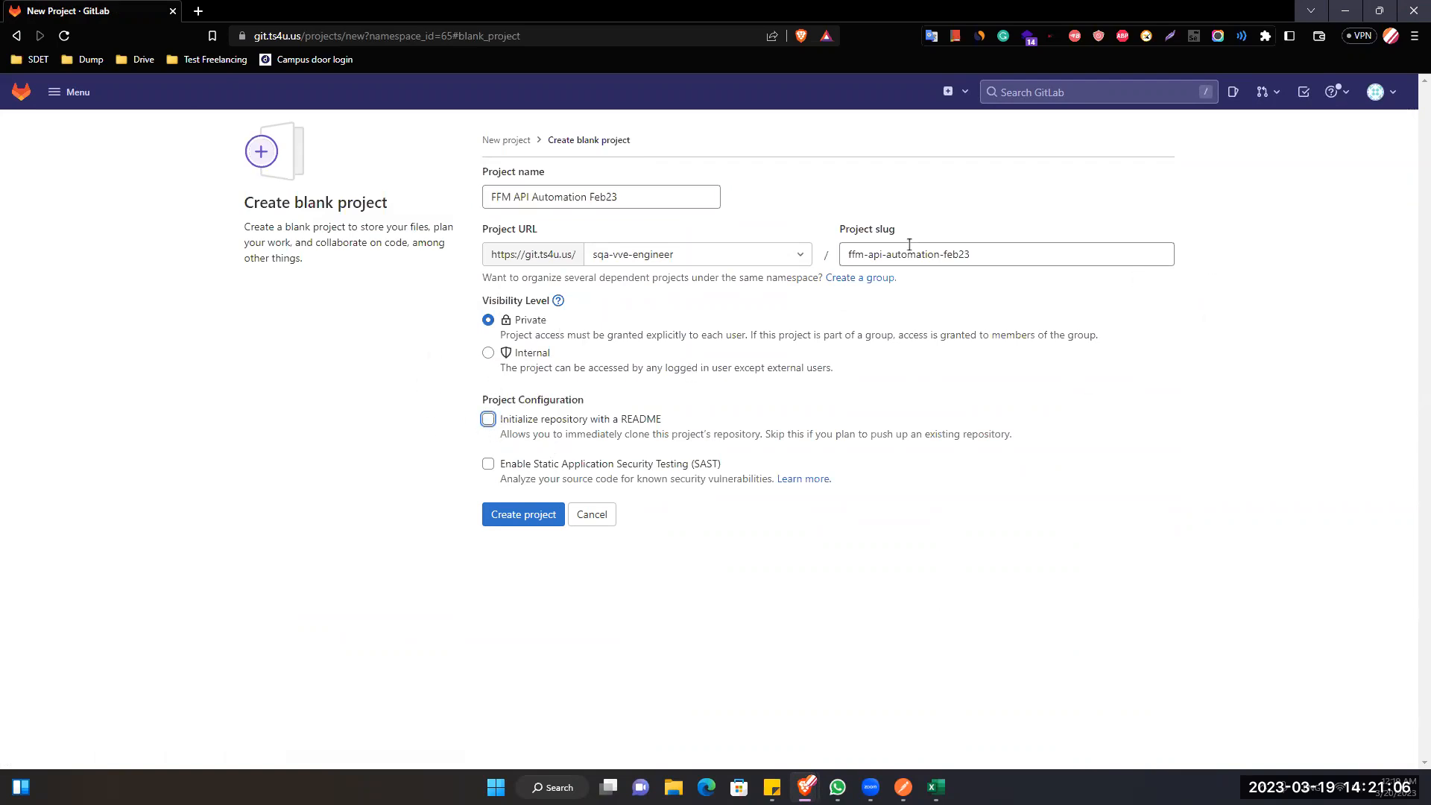
left_click(489, 353)
left_click(518, 520)
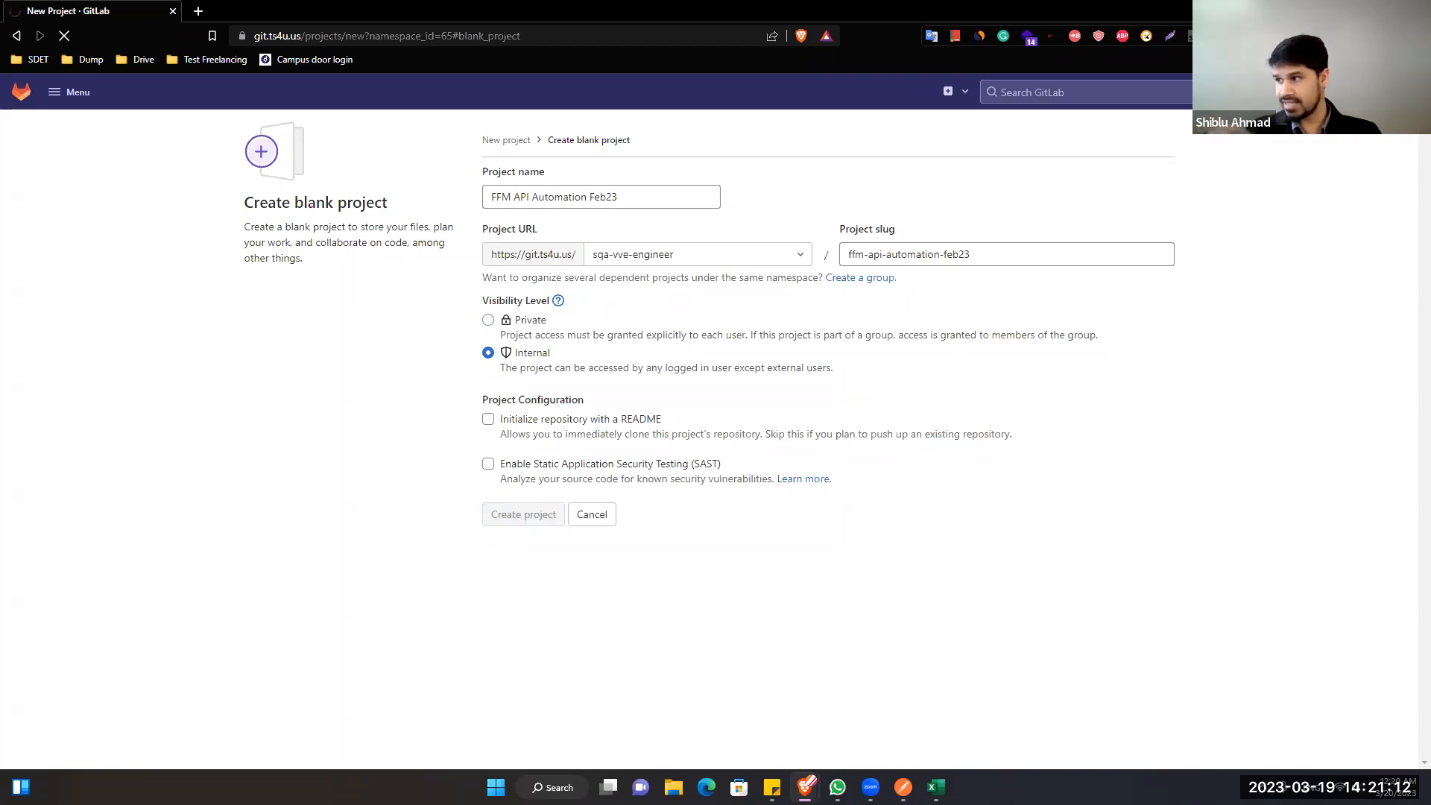
scroll(345, 505, "down", 1)
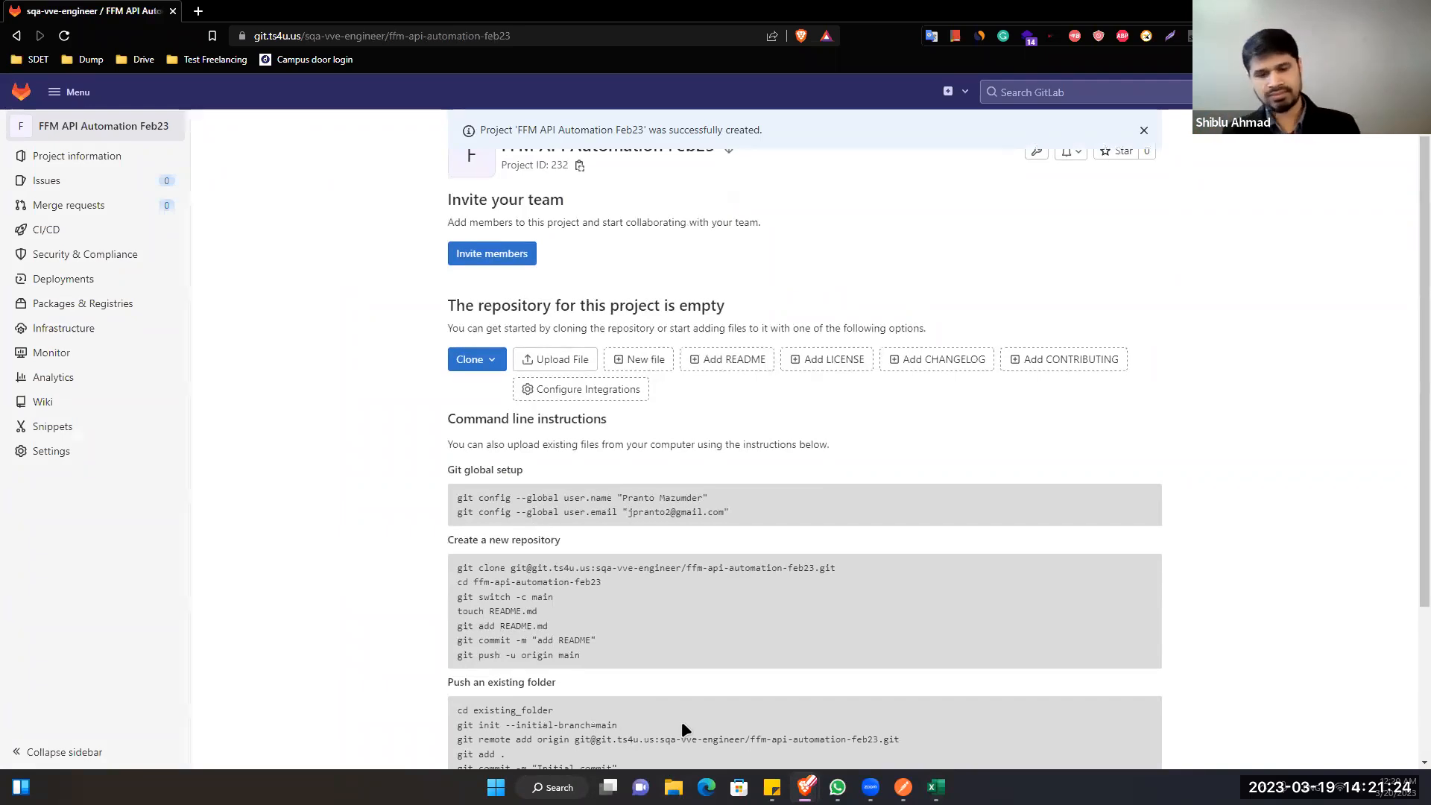
key("super+r")
type("cmd")
key("Return")
type("cd")
key("BackSpace")
key("BackSpace")
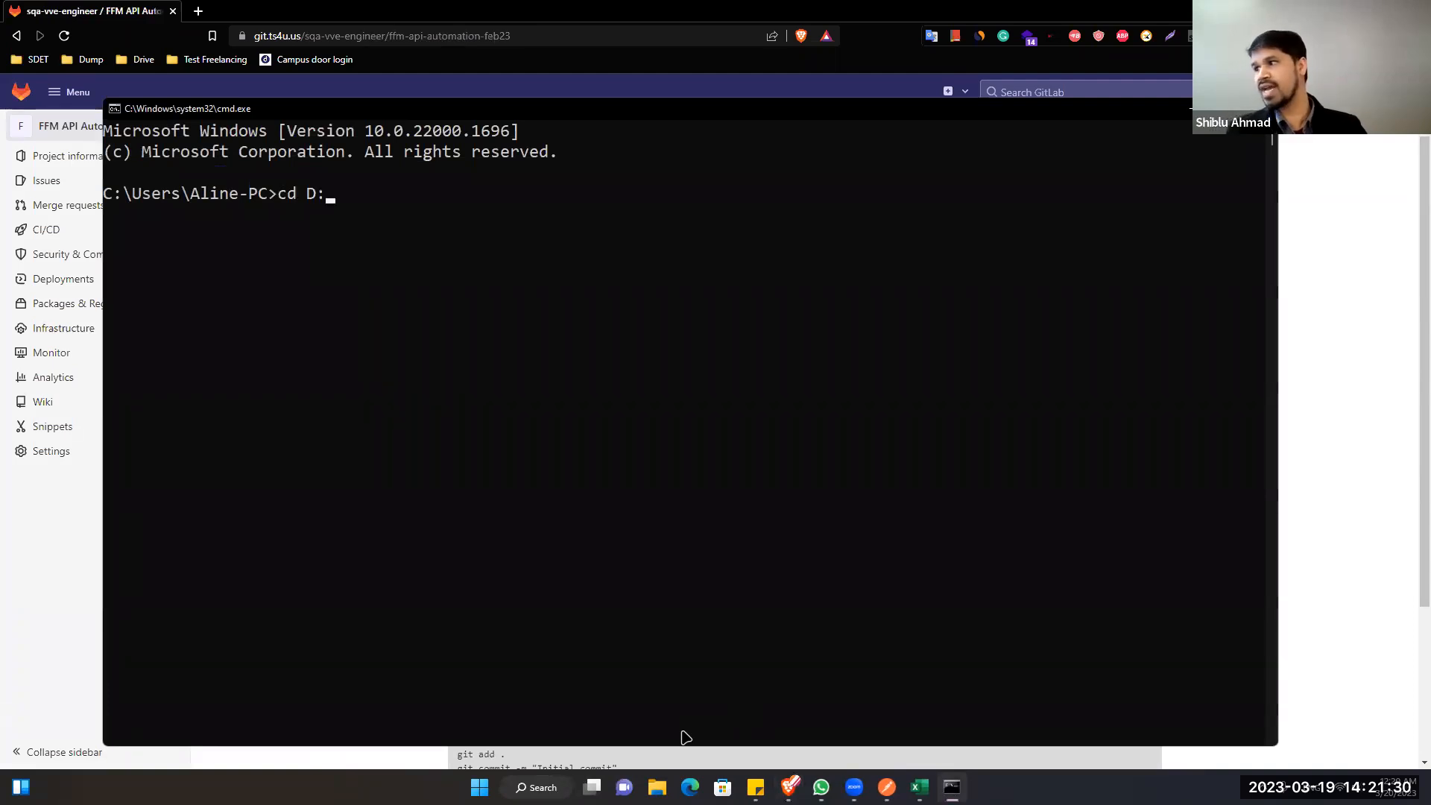
key("Return")
type("D\"")
key("Return")
type("D:")
key("Return")
type("cls")
key("Return")
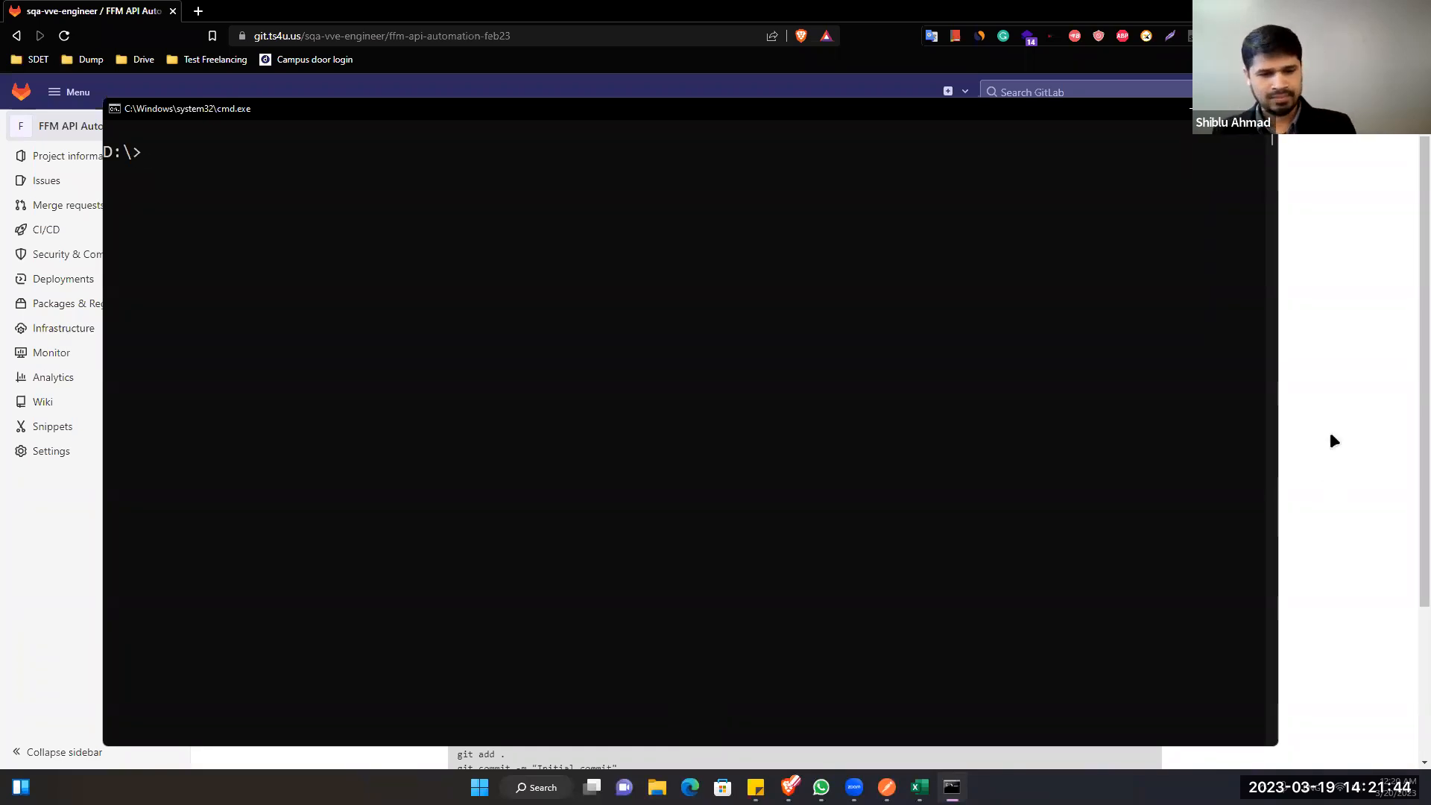
key("alt+F4")
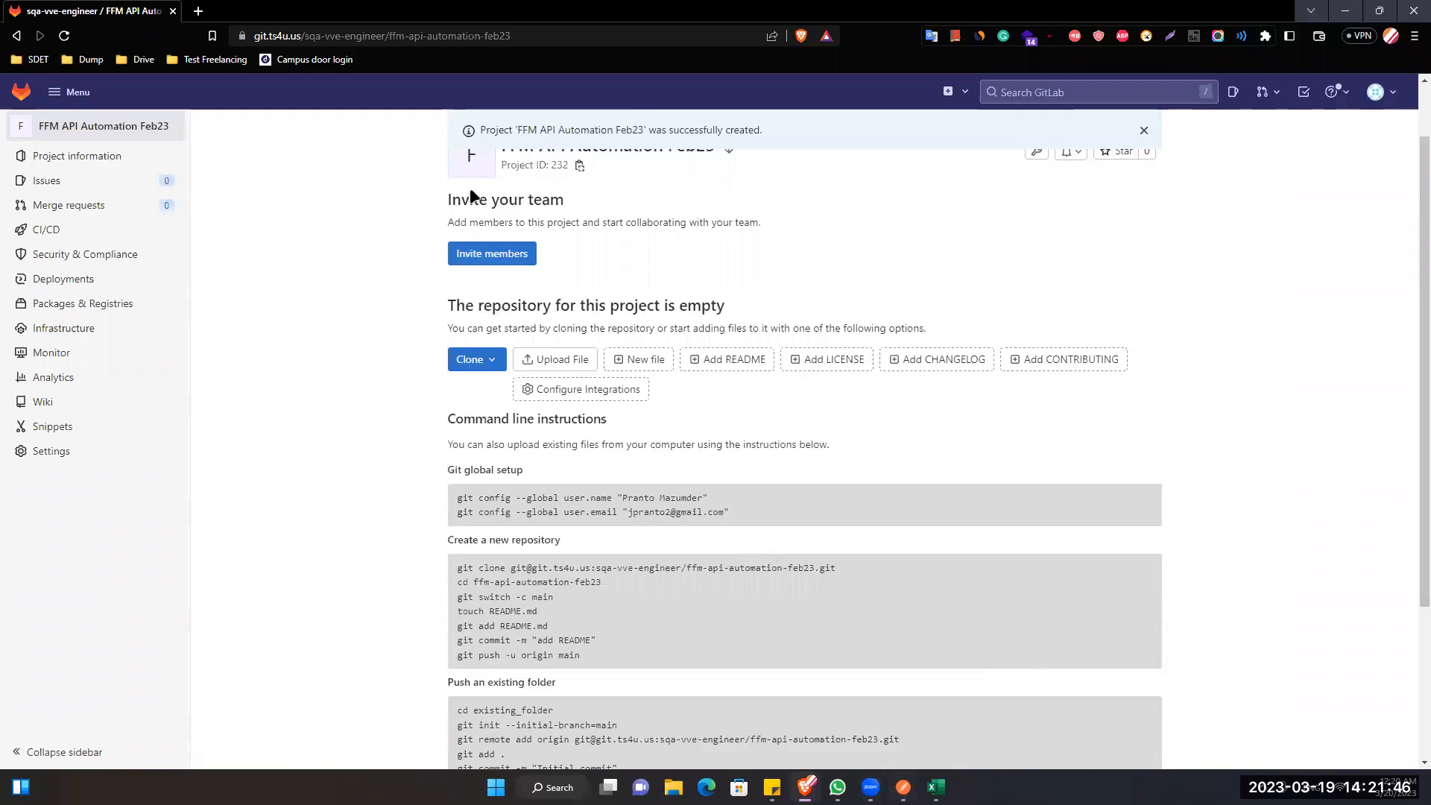
Switch to File Explorer, open the FFM API automation Feb 23 folder on drive D: and copy its path
key("alt+Tab")
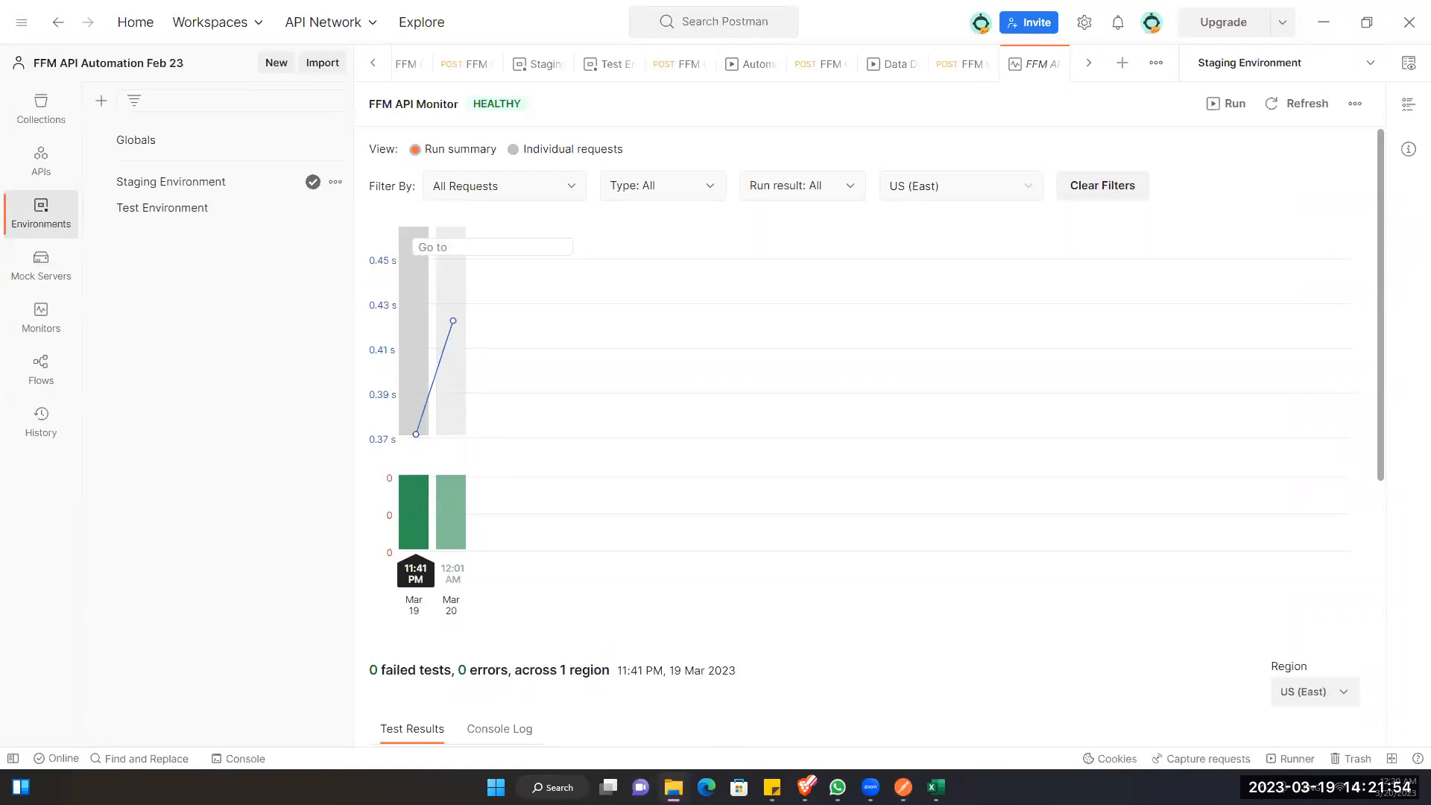
key("alt+Tab")
left_click_drag(594, 15, 552, 47)
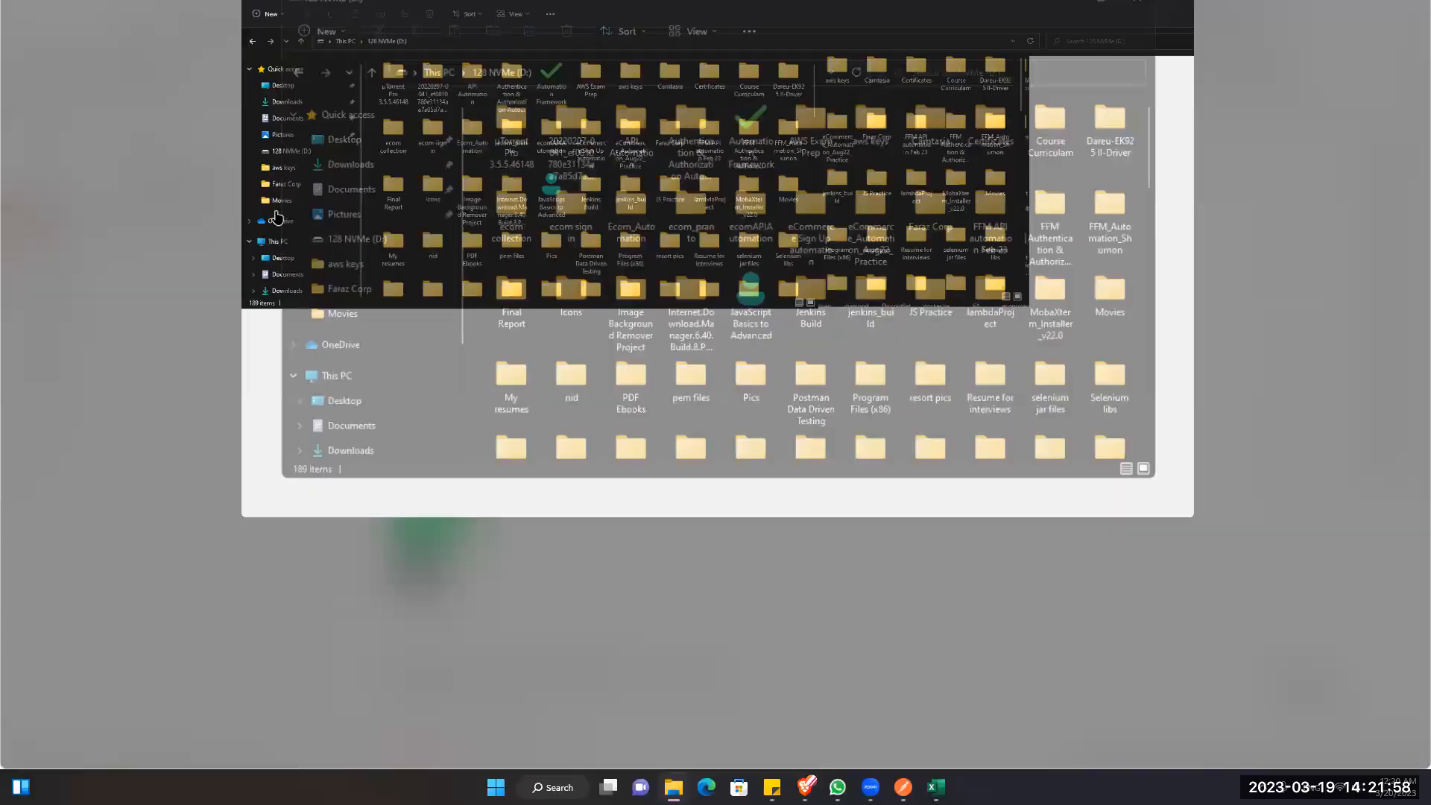
key("alt+Up")
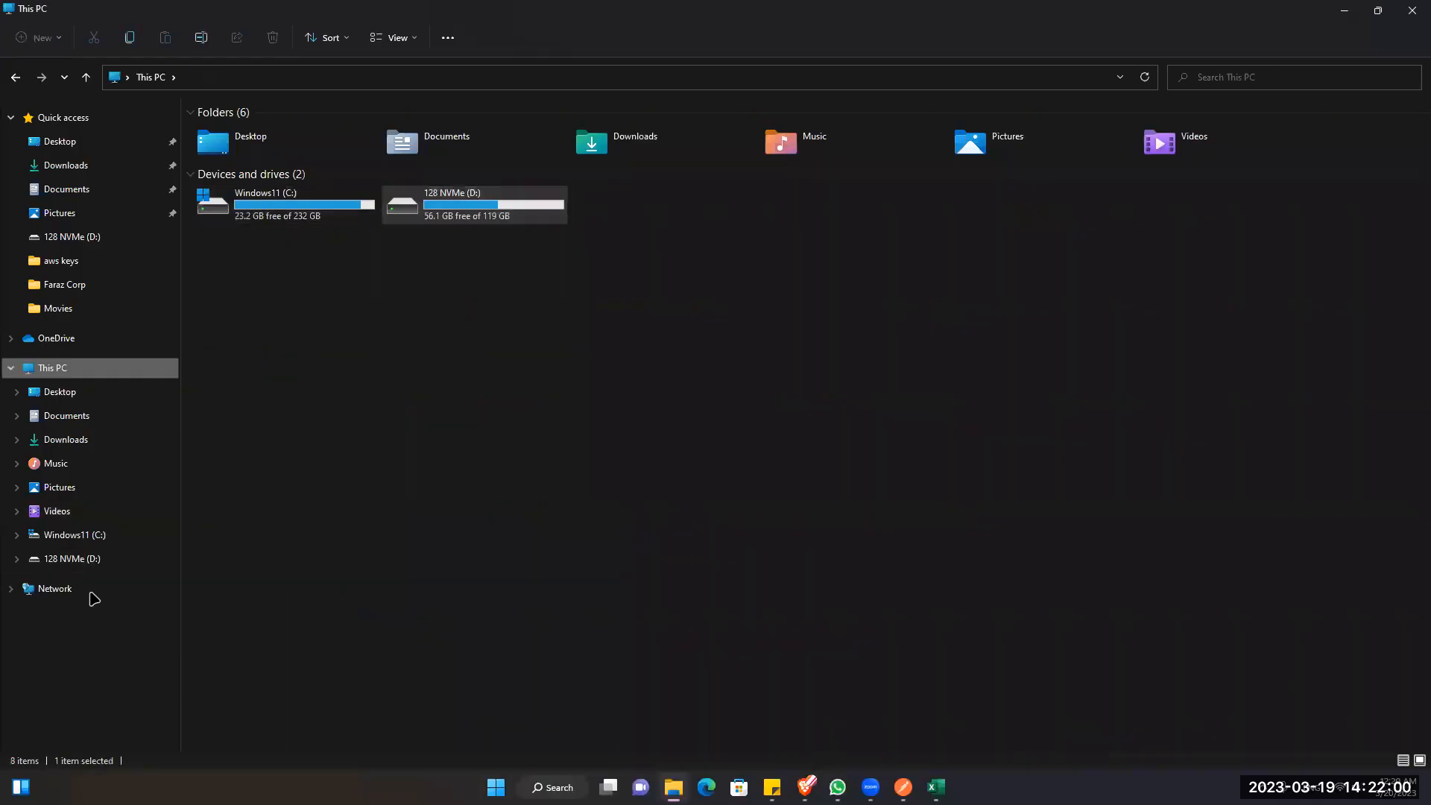
left_click(86, 565)
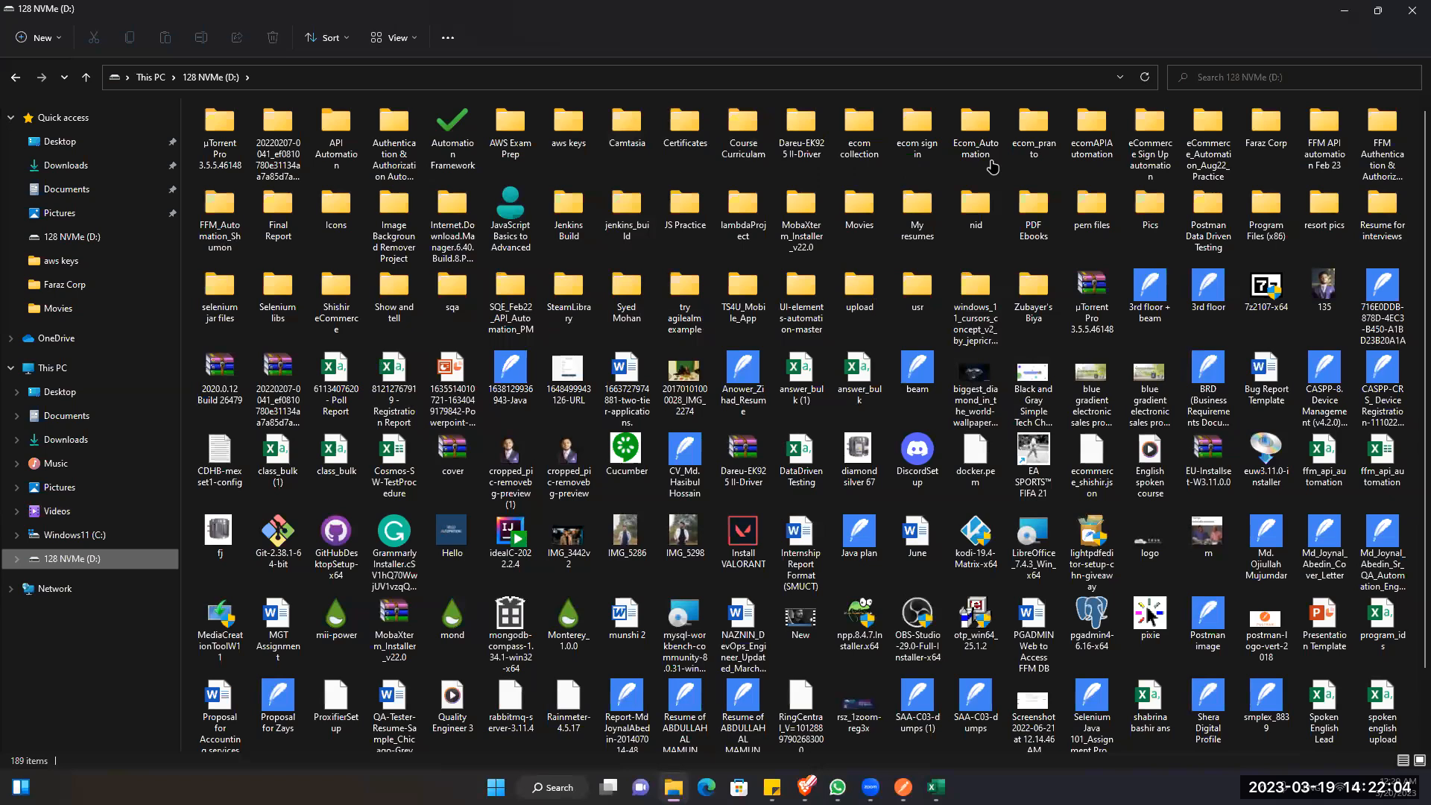
double_click(1324, 149)
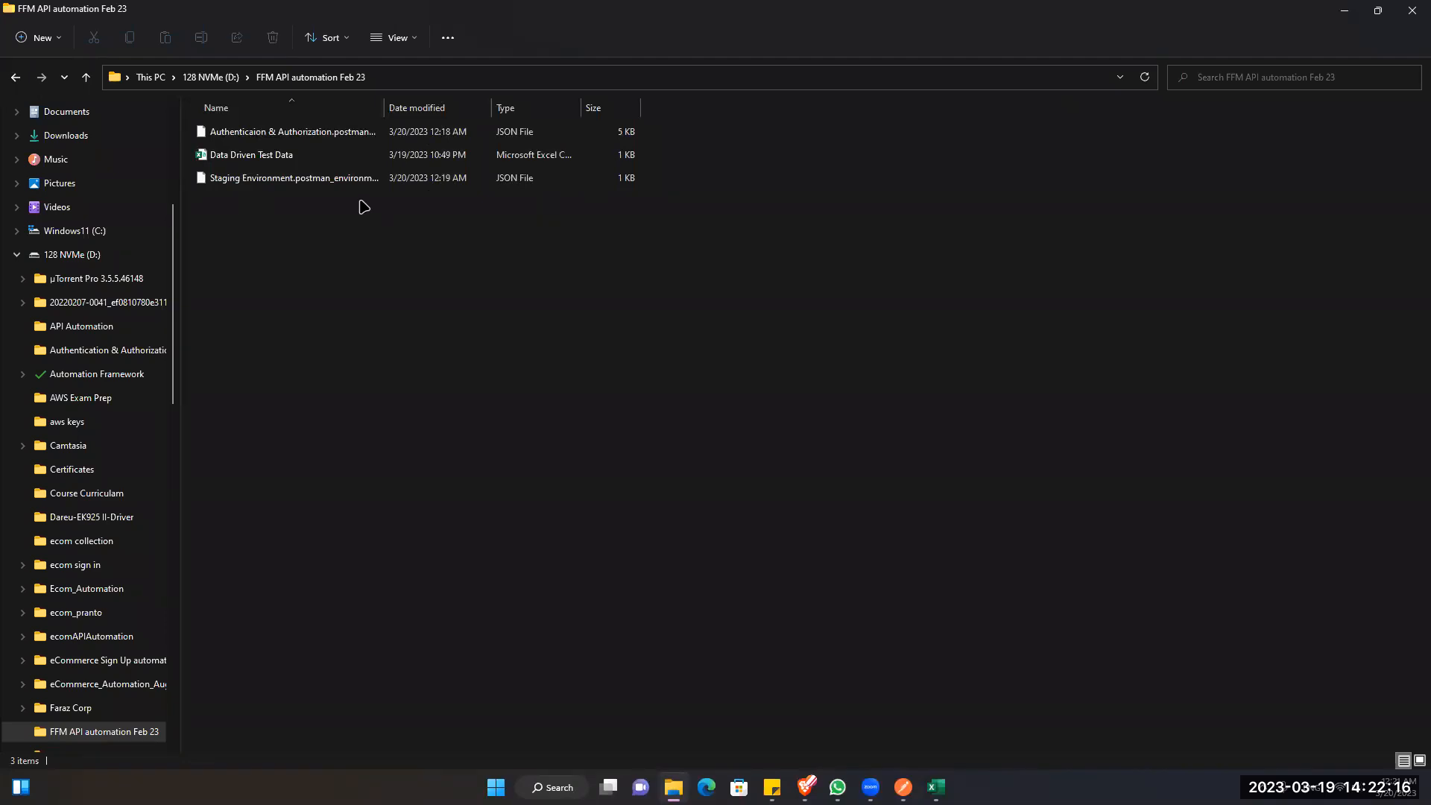
left_click(417, 77)
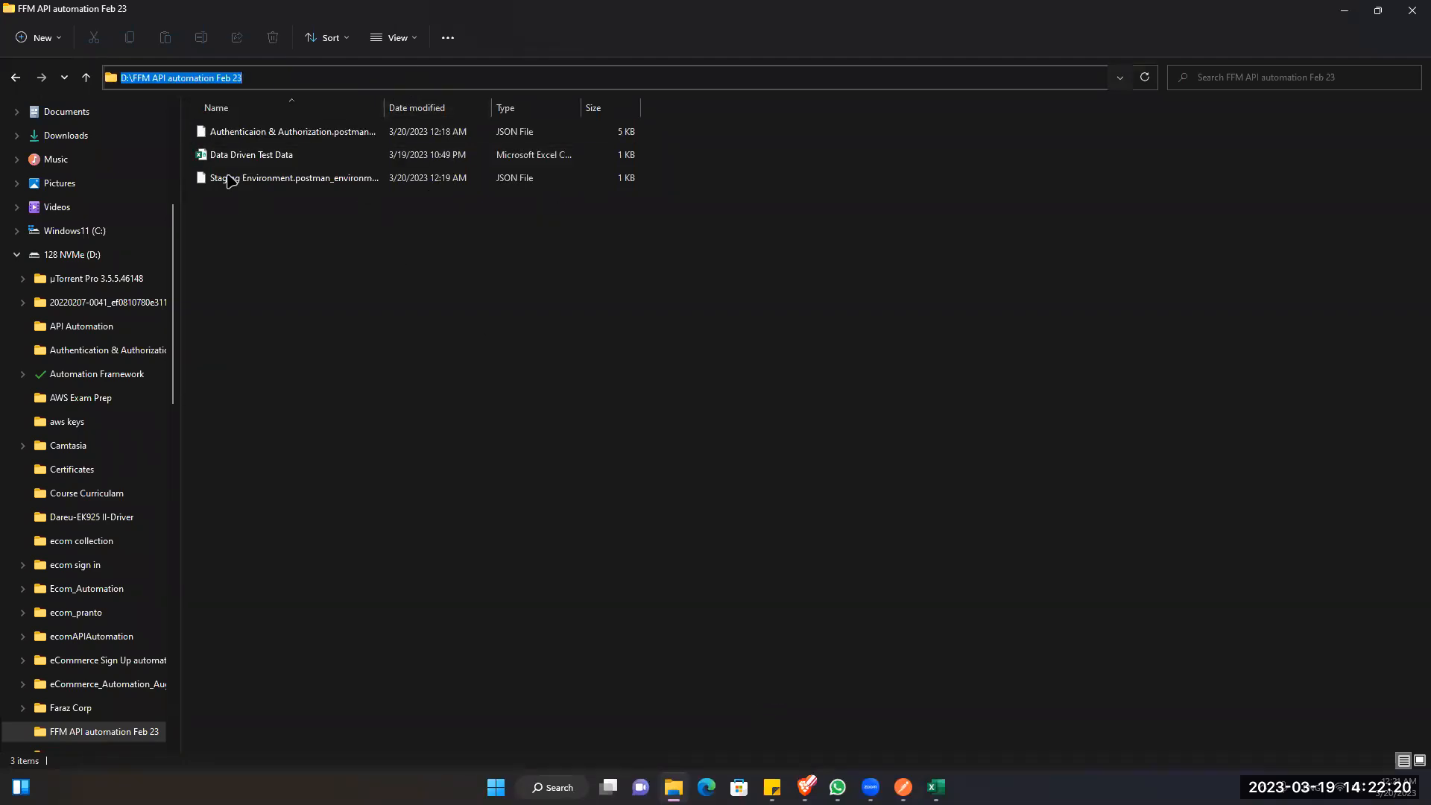
triple_click(289, 76)
key("ctrl+c")
Open a Command Prompt and try to change the directory to D:\FFM API automation Feb 23
key("super+r")
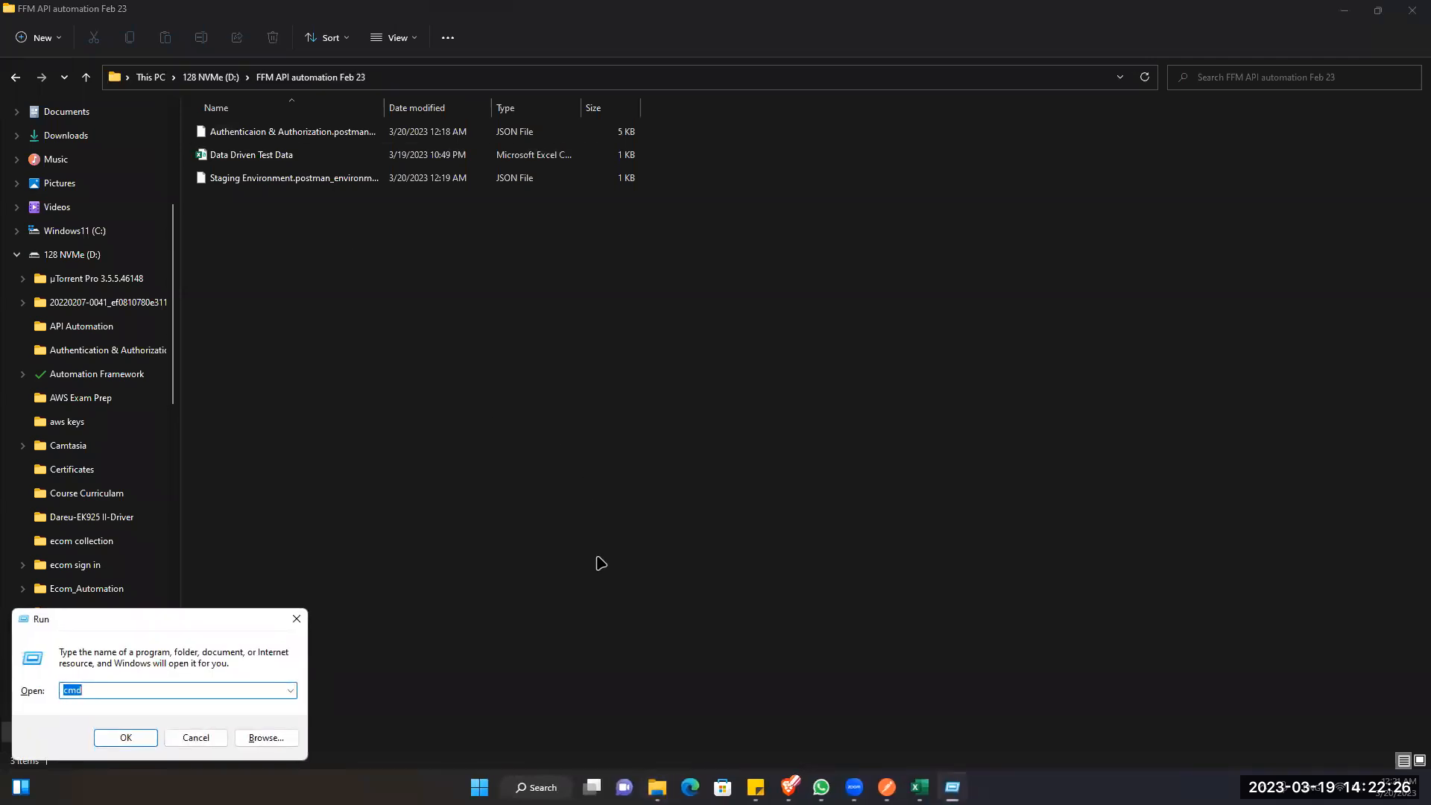
key("Return")
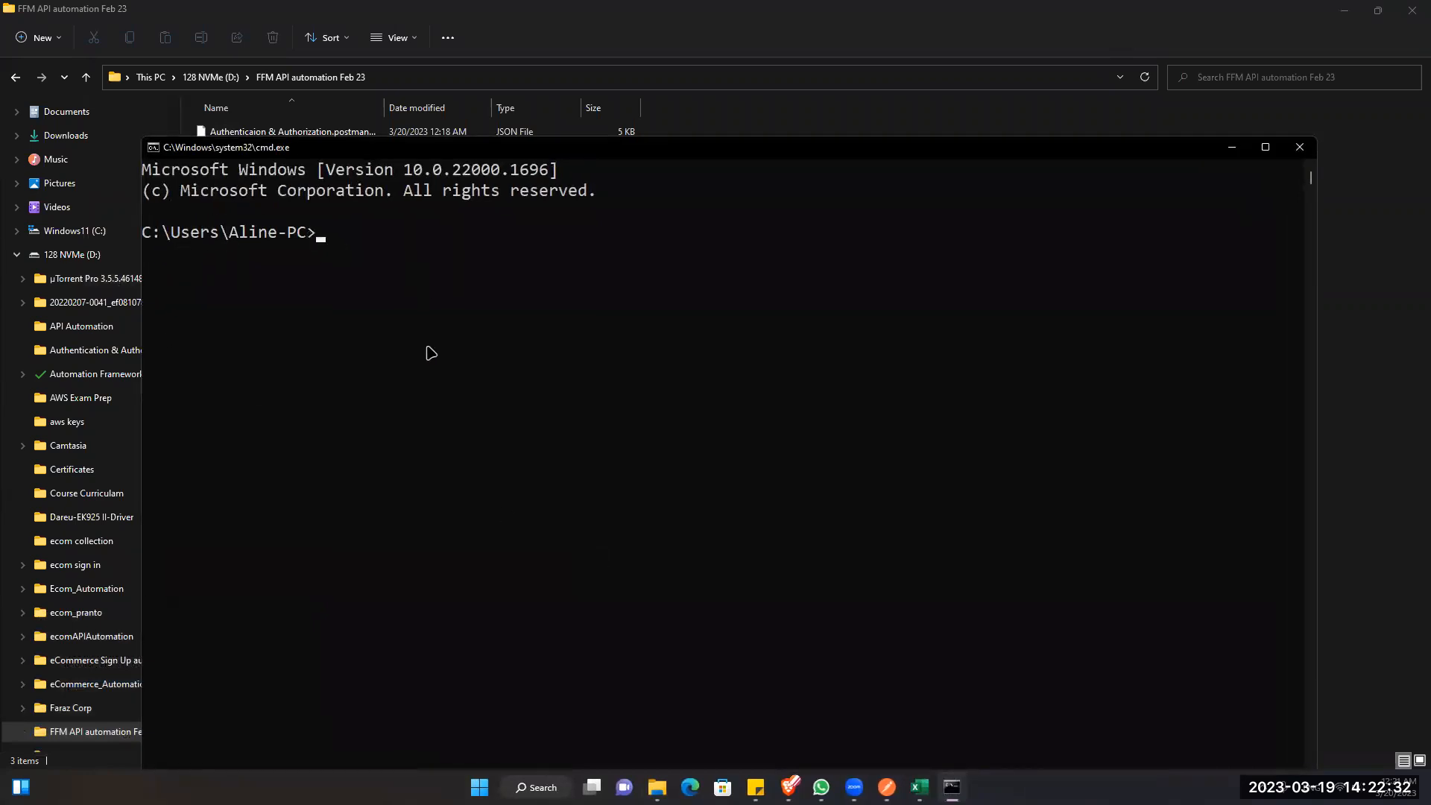
type("cd")
key("ctrl+v")
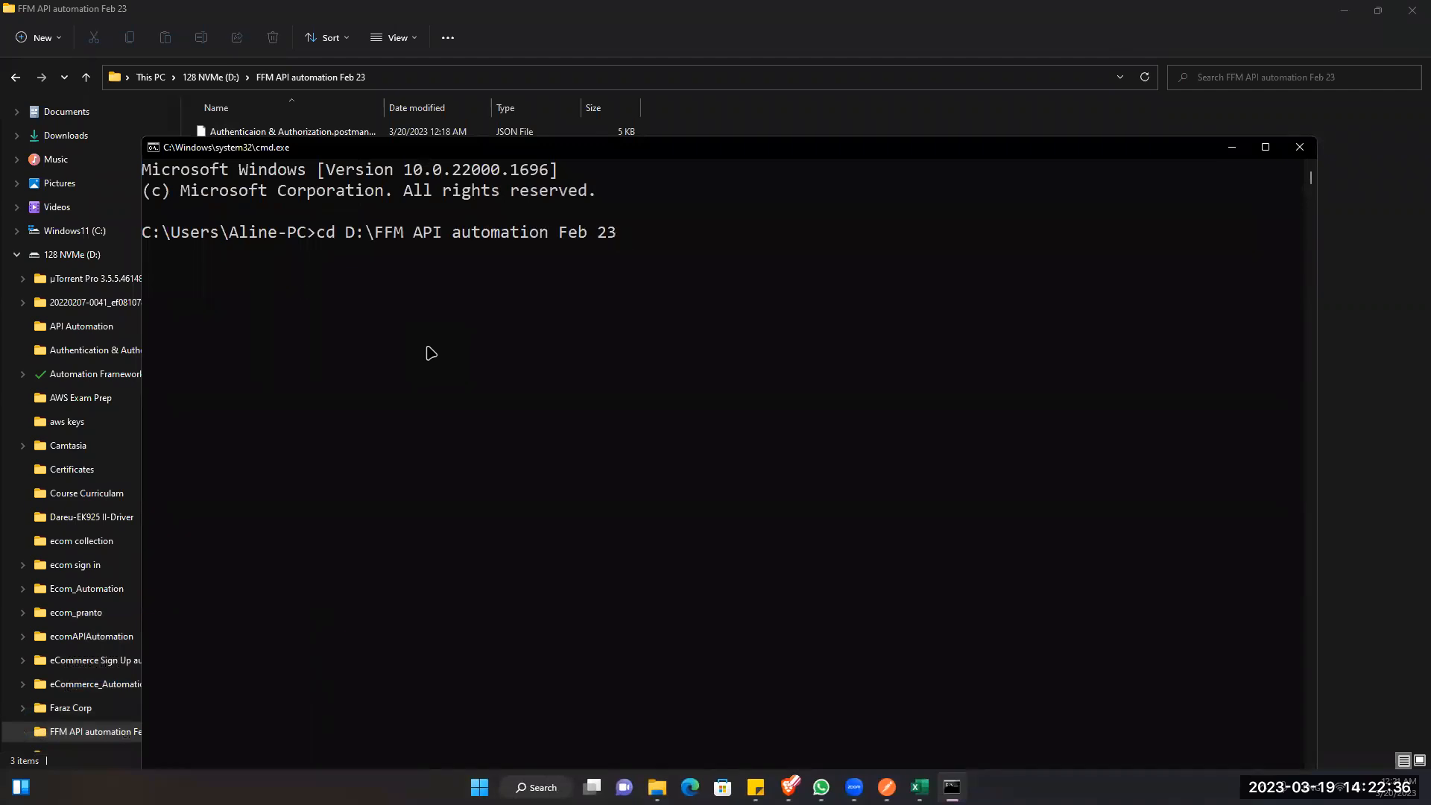
key("Return")
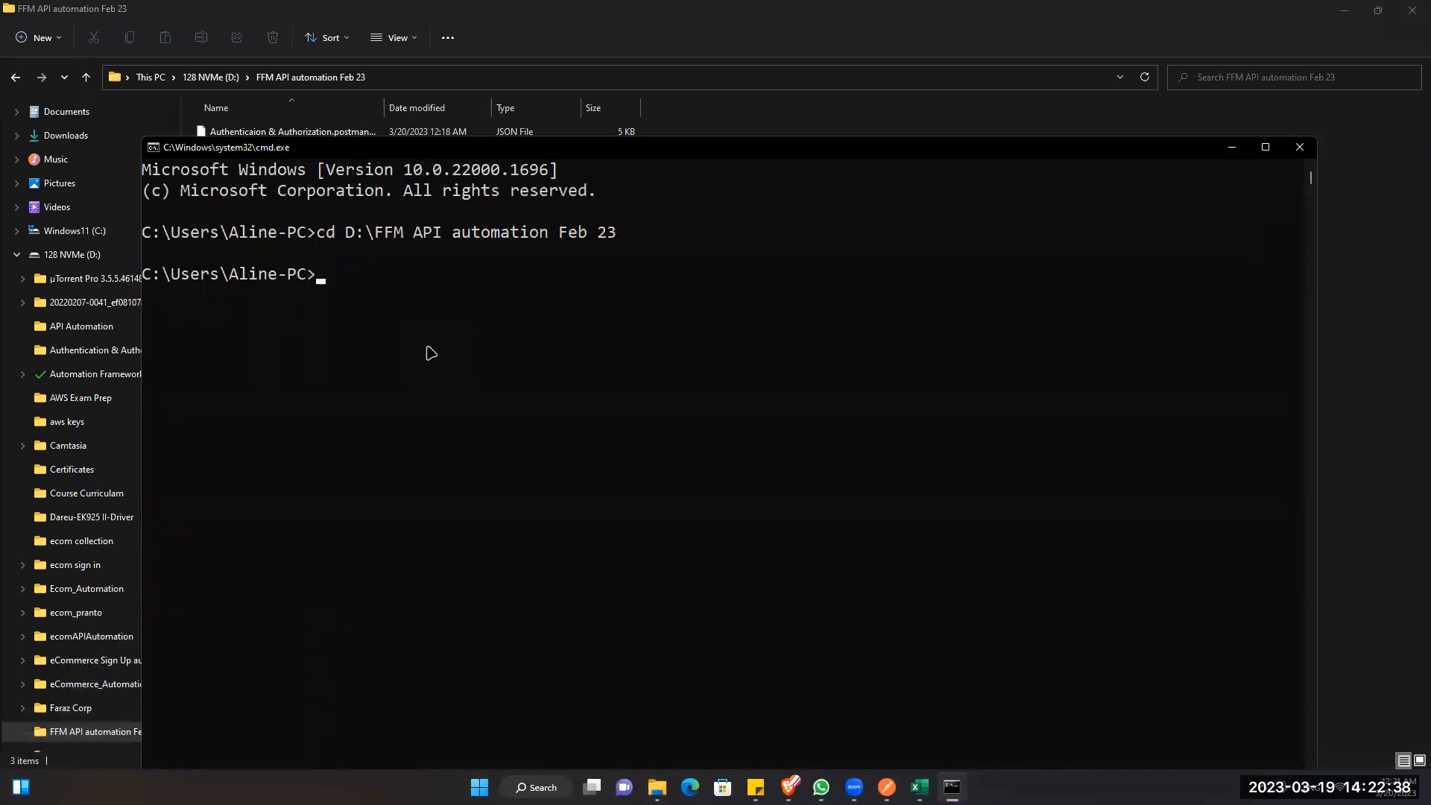
Move up to the root of drive C: and run cd D:\FFM API automation Feb 23 again
type("cd ..")
key("Return")
type("cd ..")
key("Return")
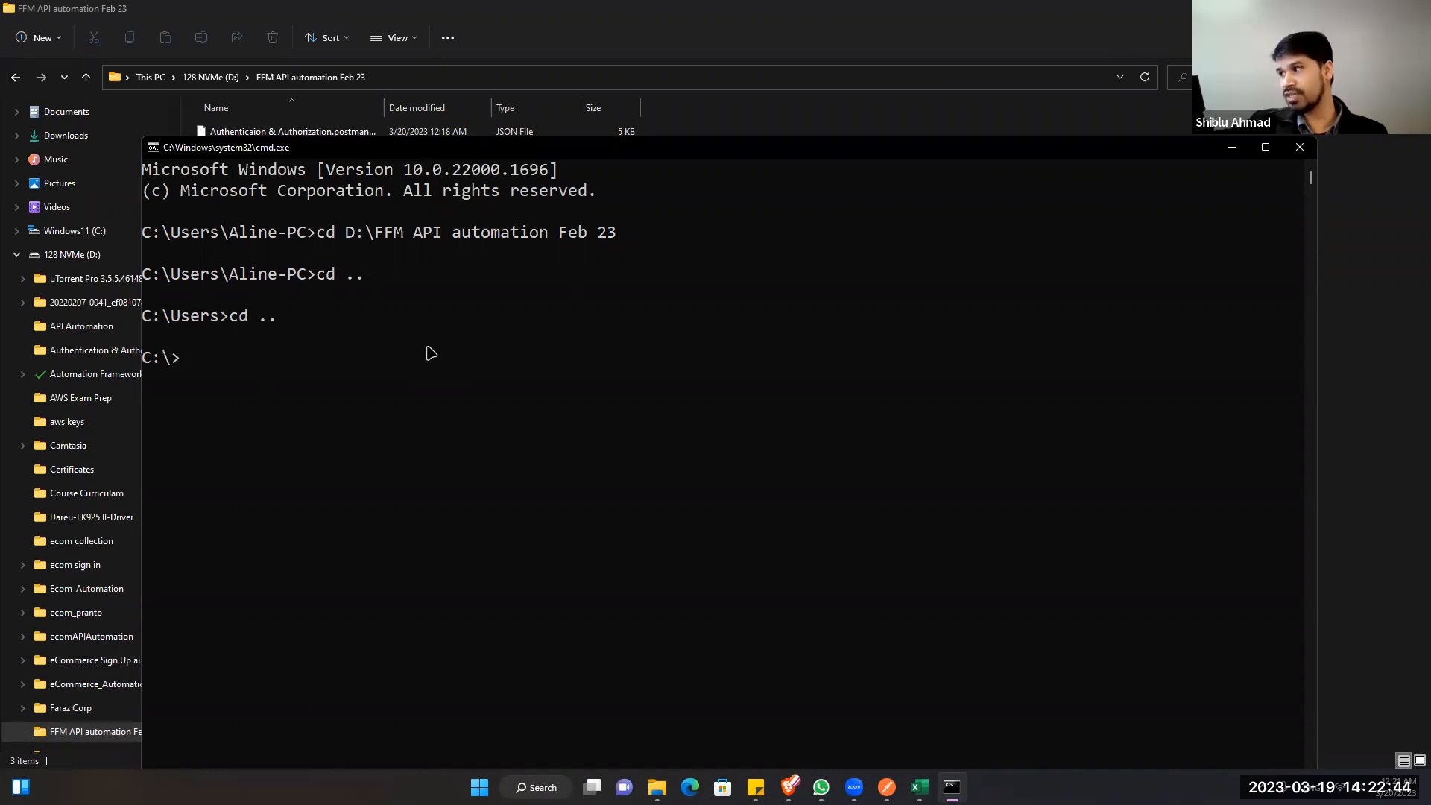
type("D:")
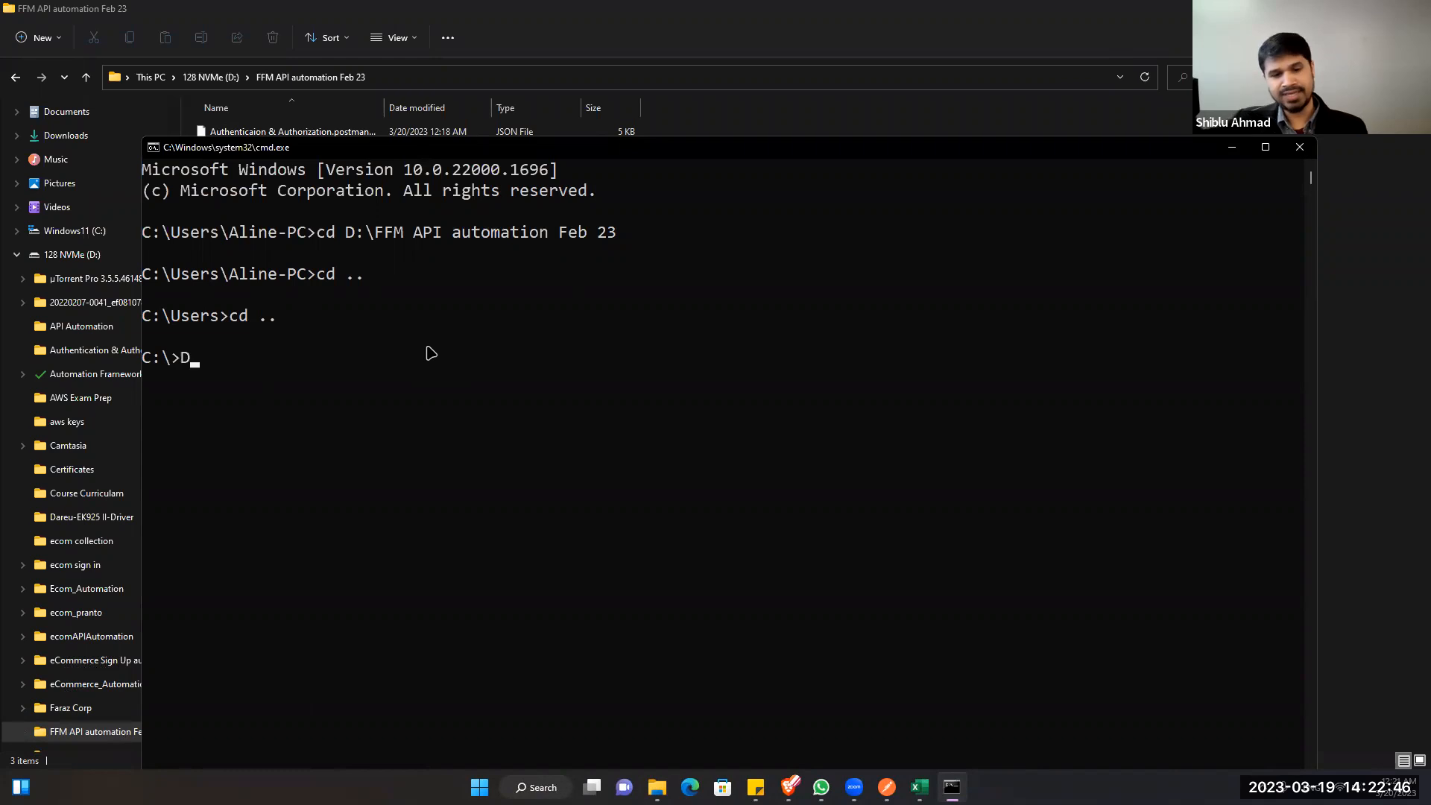
type("cd D:\\FFM API automation Feb 23")
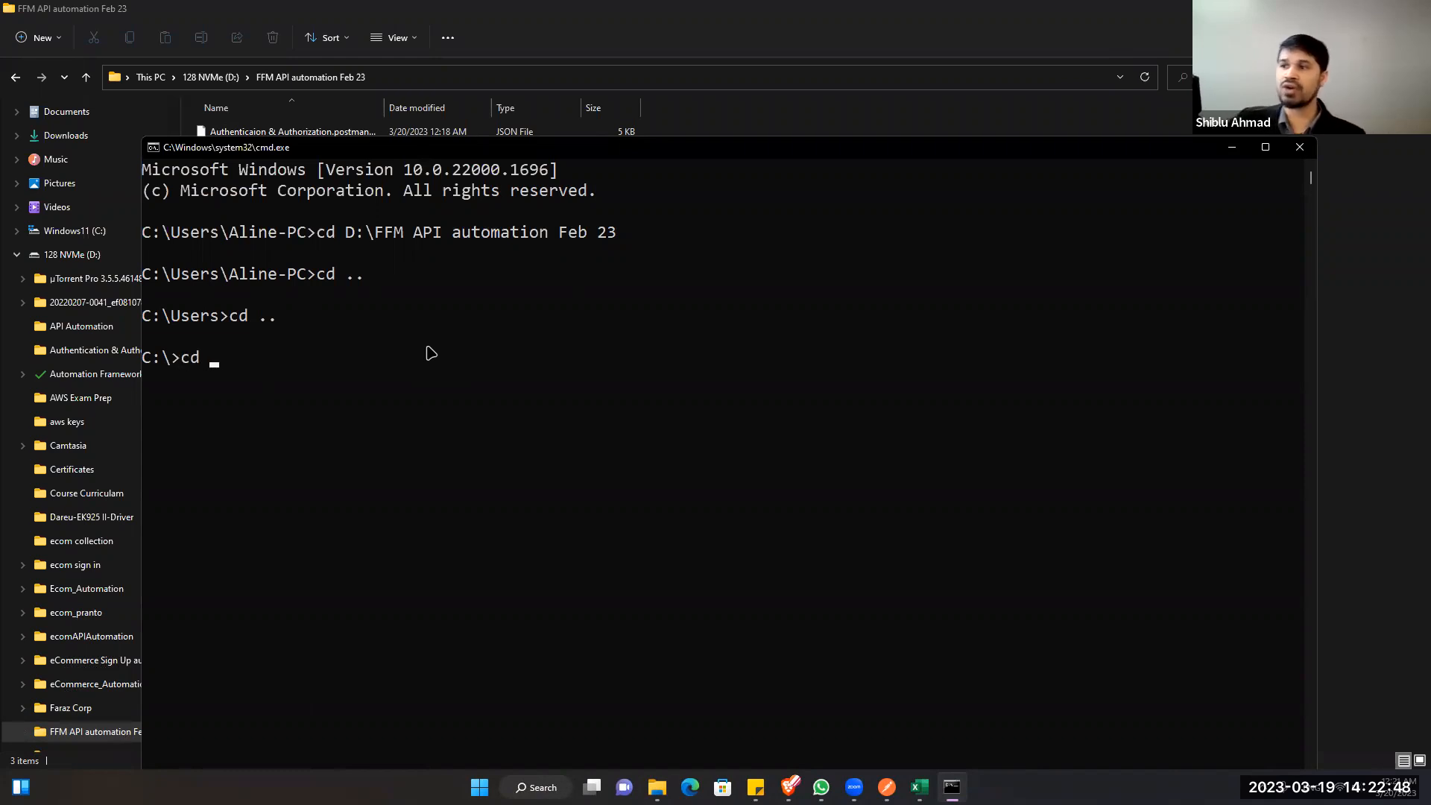
key("Return")
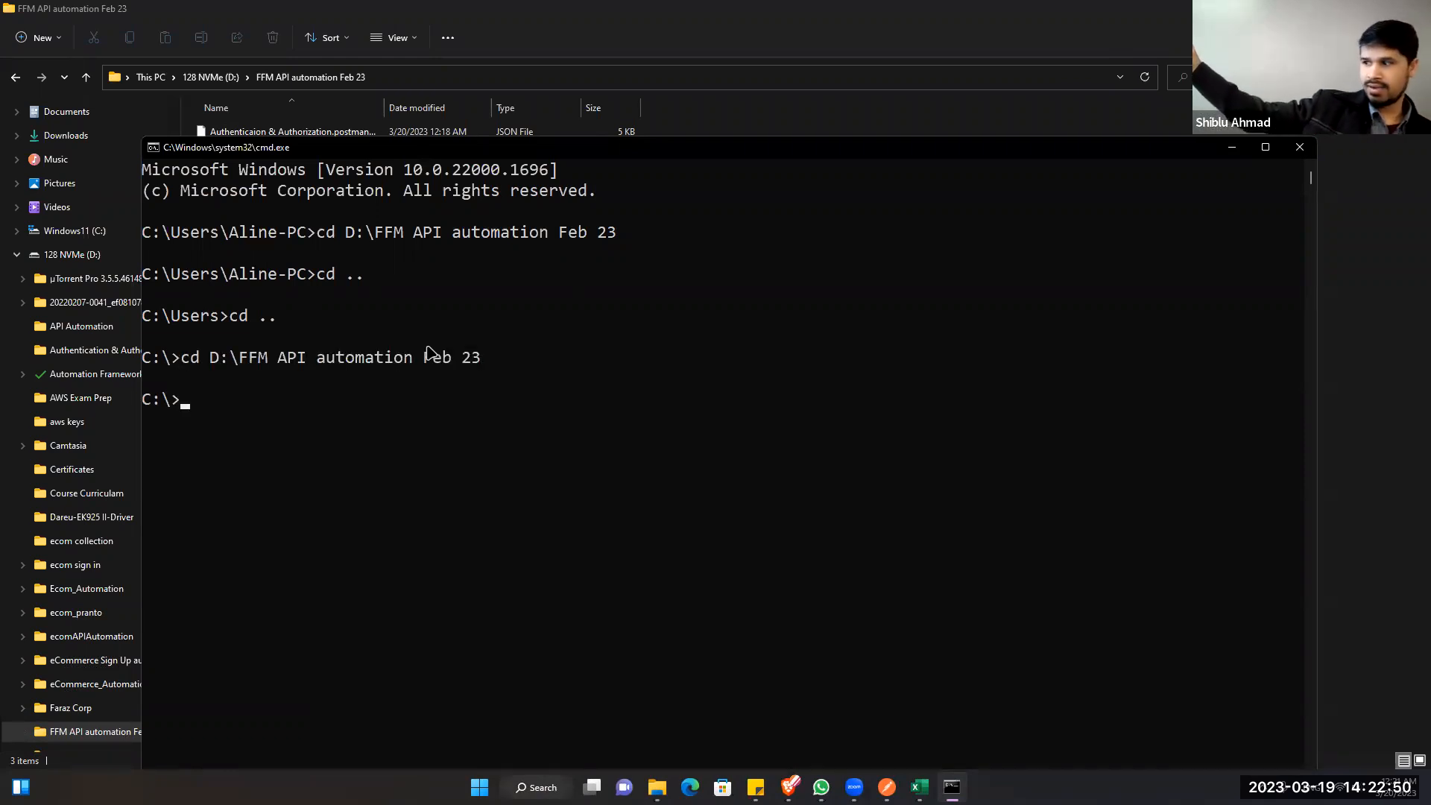
Try to switch to drive D: with the command cd D:
type("cd ..")
key("BackSpace")
key("BackSpace")
type("D:")
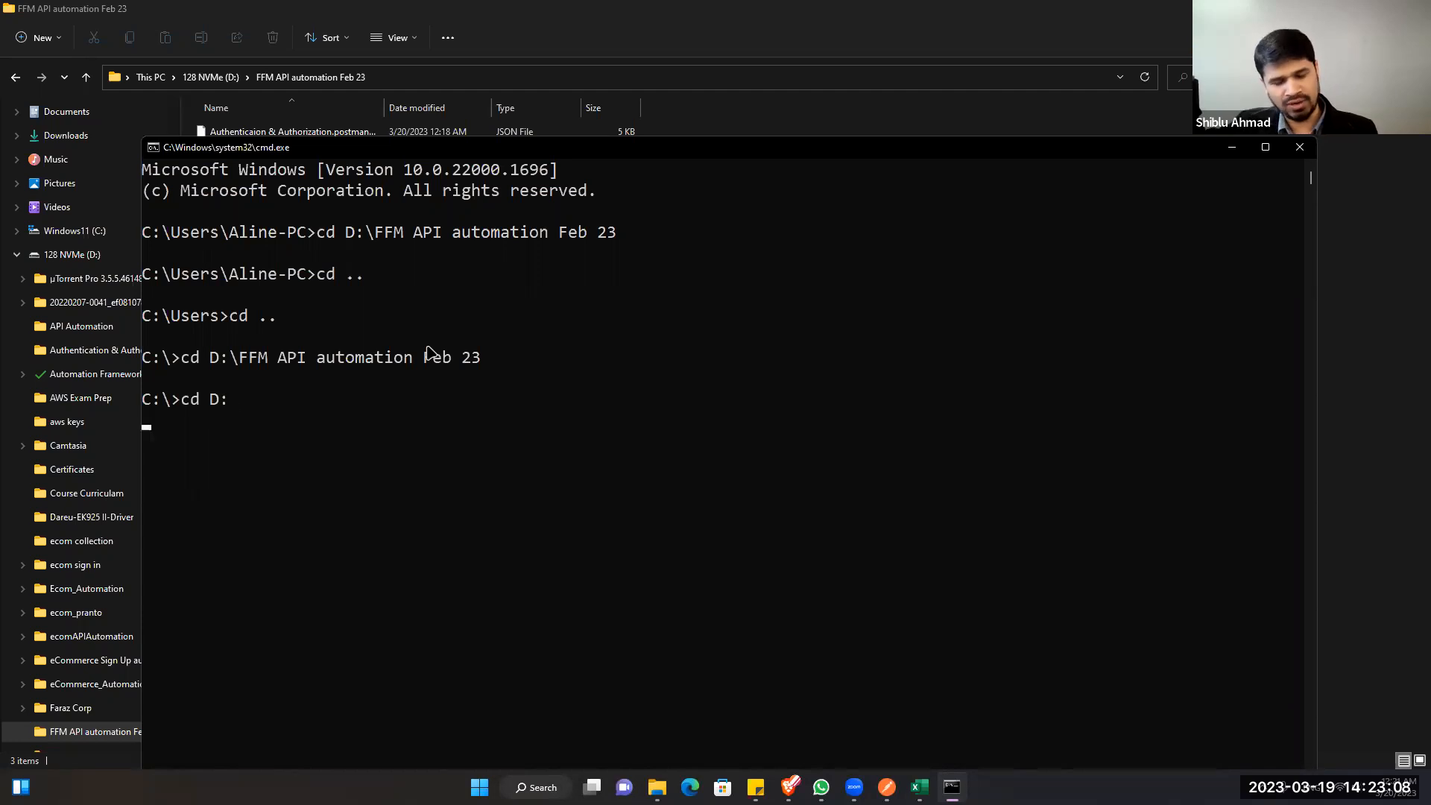
Run the command cd D: again and switch the prompt to the project folder with the command D:
key("Return")
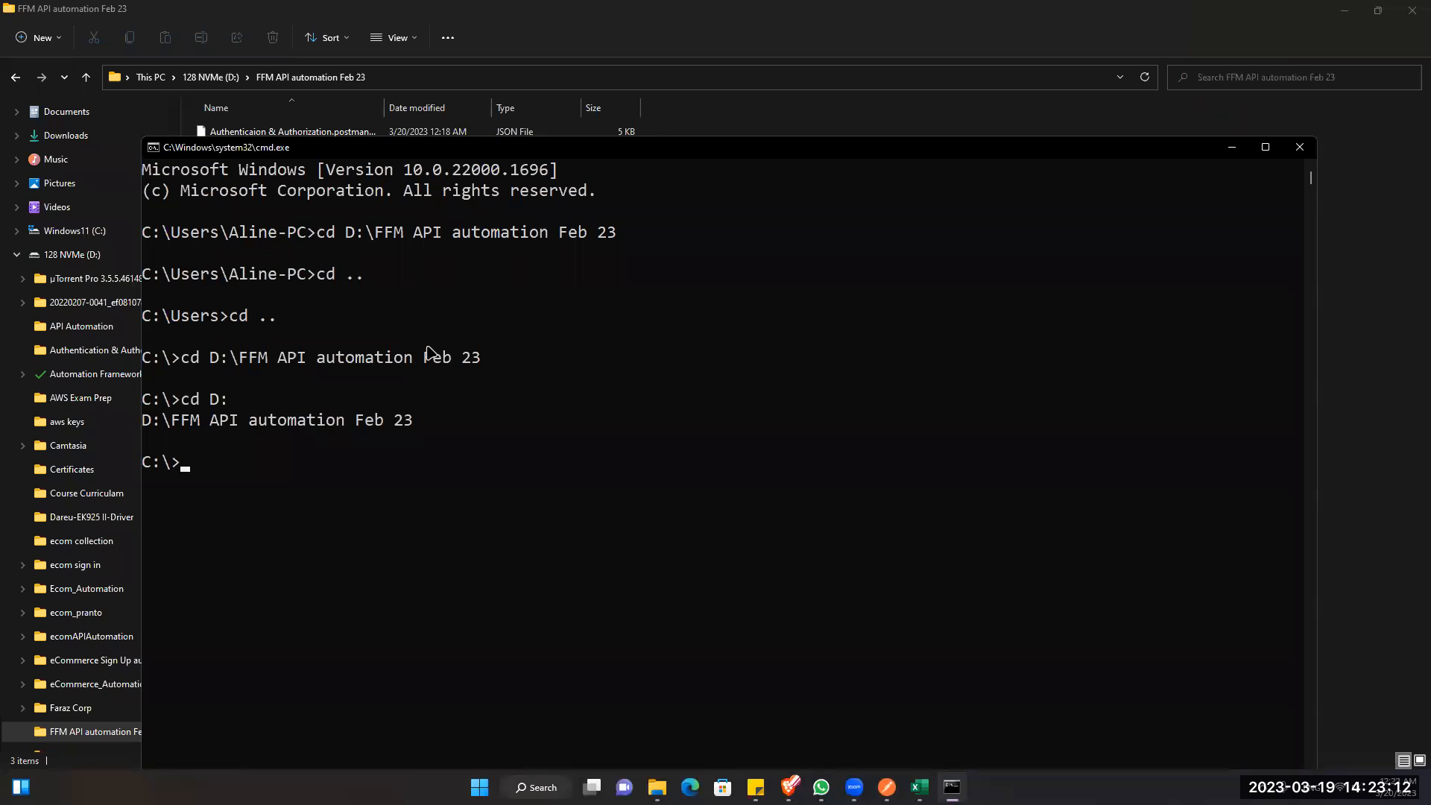
type("cd D:")
key("Return")
type("D:")
key("Return")
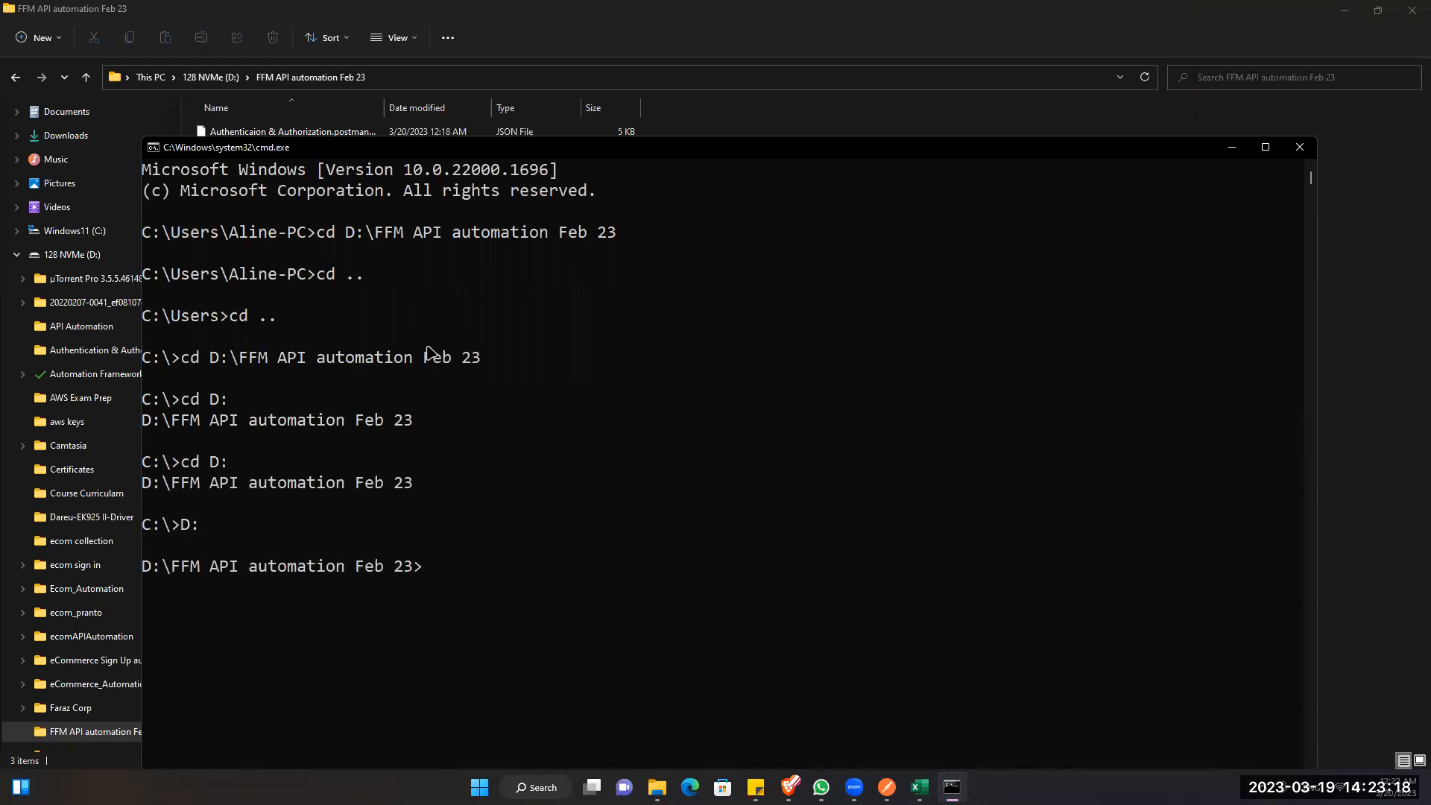
Clear the Command Prompt screen and list the contents of the FFM API automation Feb 23 folder with dir
type("cls")
key("Return")
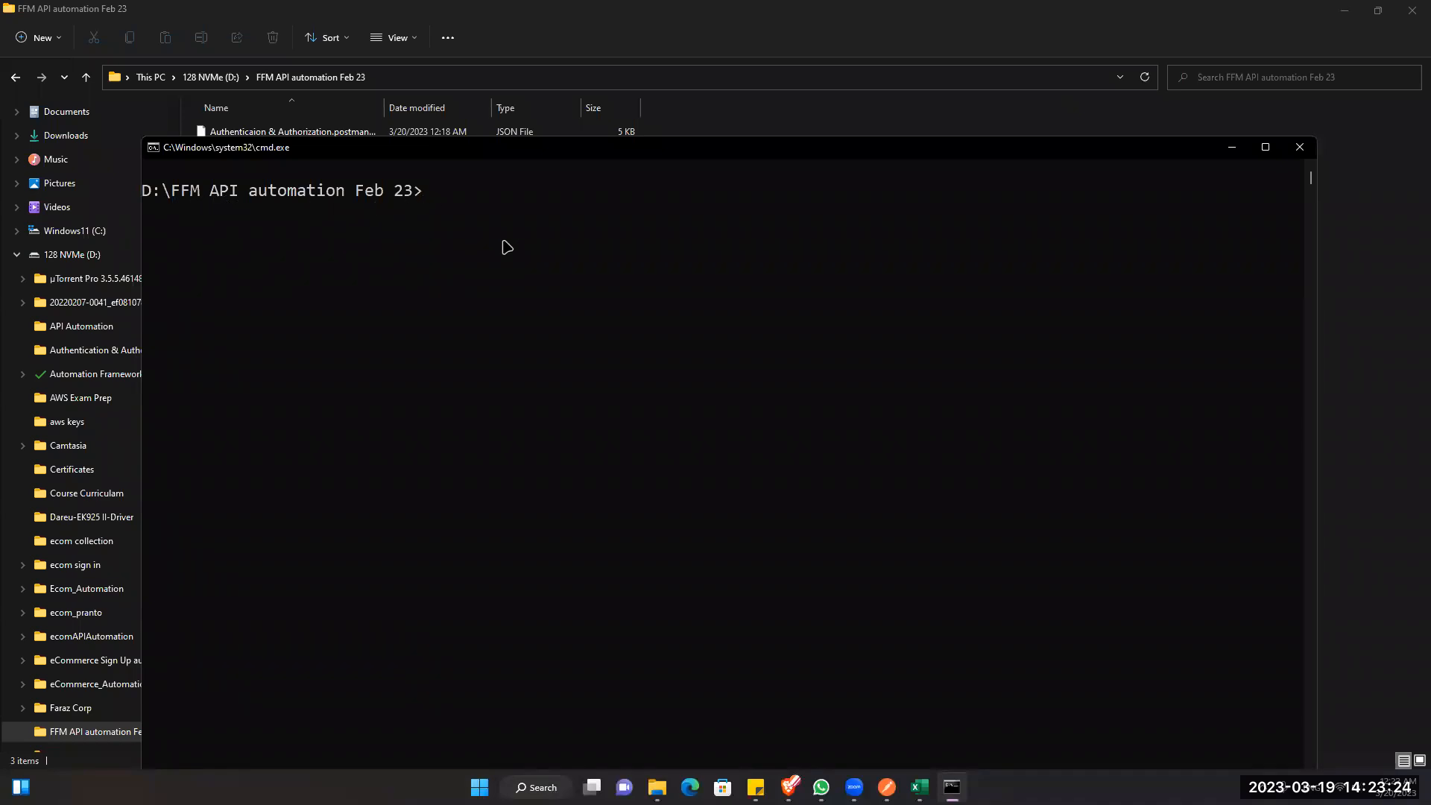
type("dir")
key("Return")
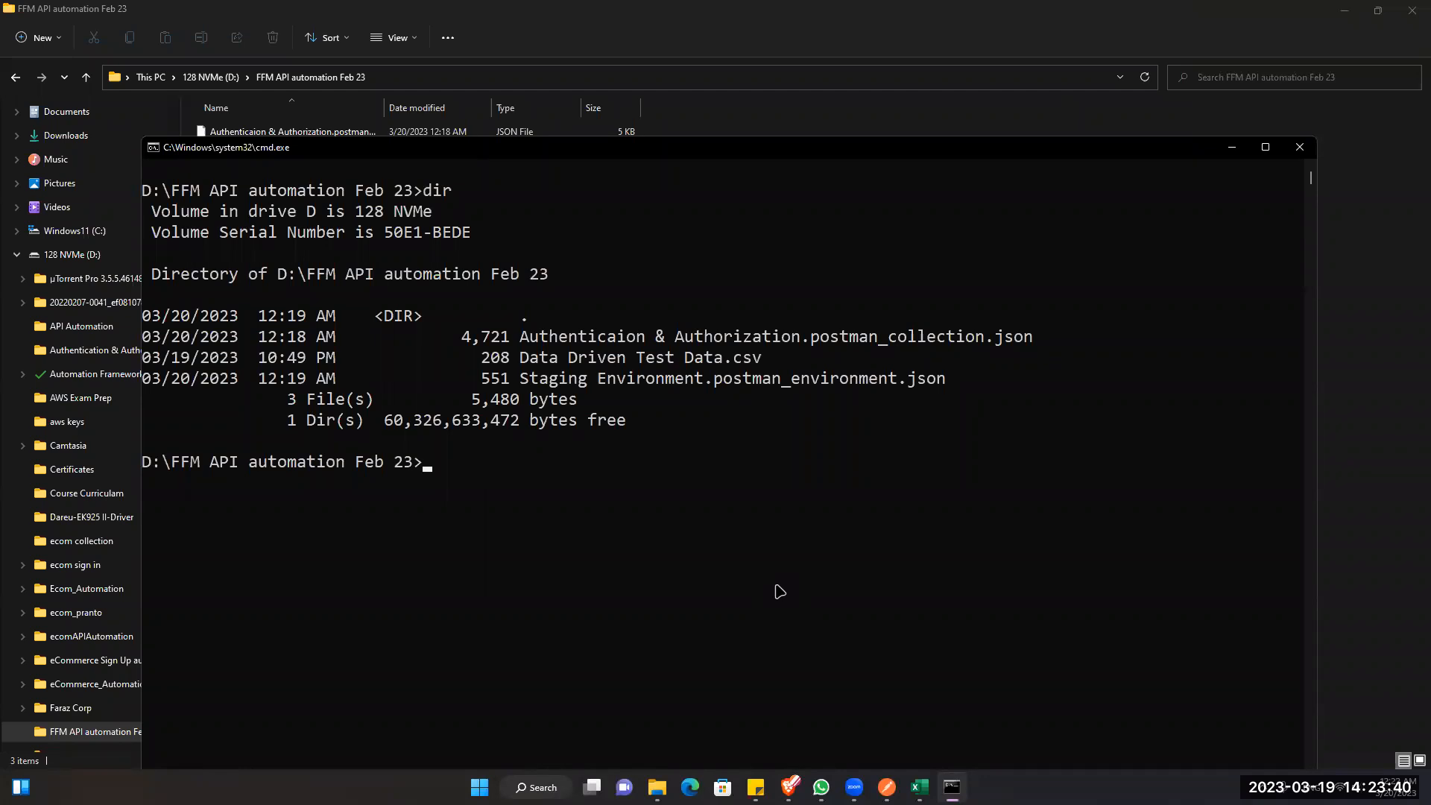
Initialize a Git repository in the FFM API automation Feb 23 folder and stage all its files with git add
type("git init")
key("BackSpace")
key("Return")
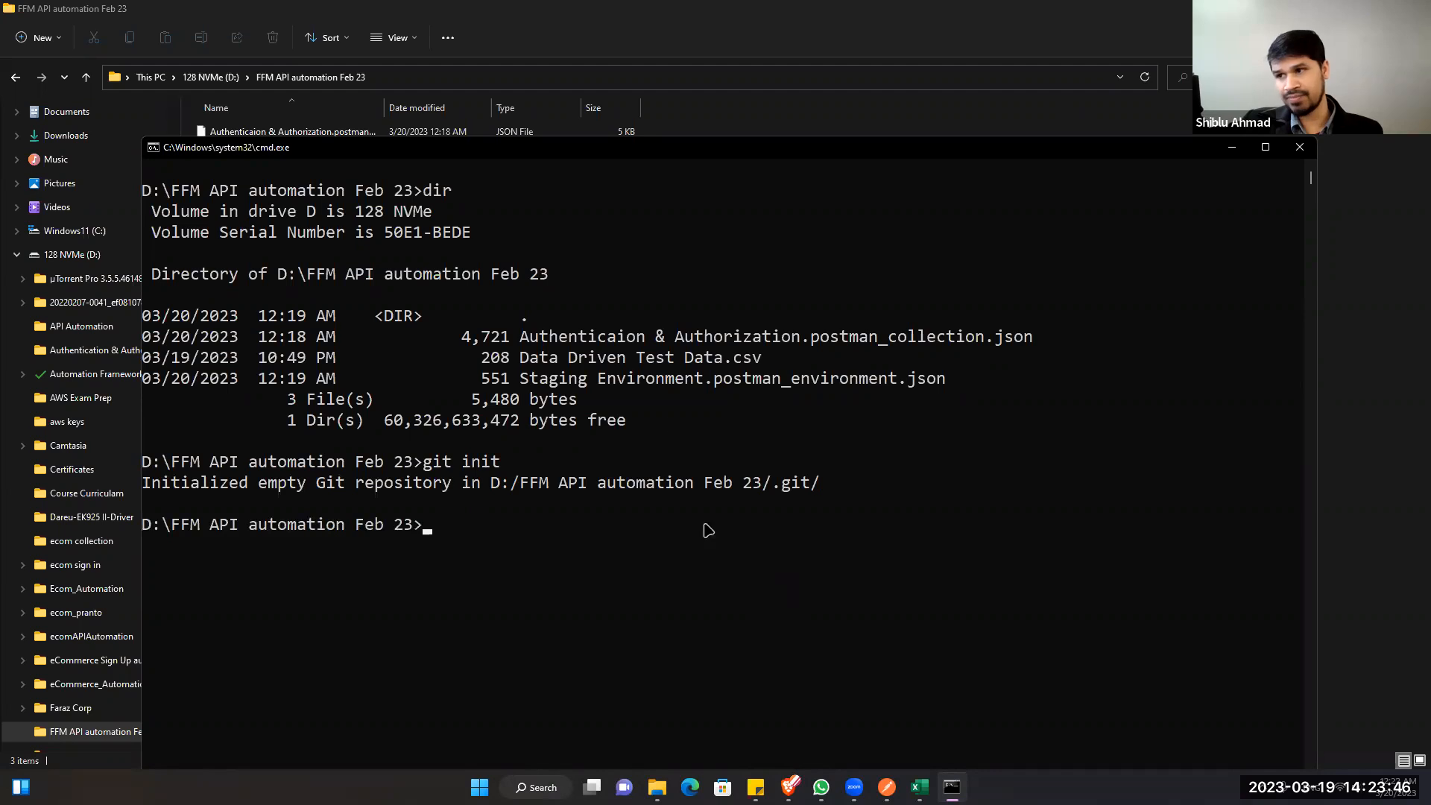
left_click_drag(538, 147, 527, 55)
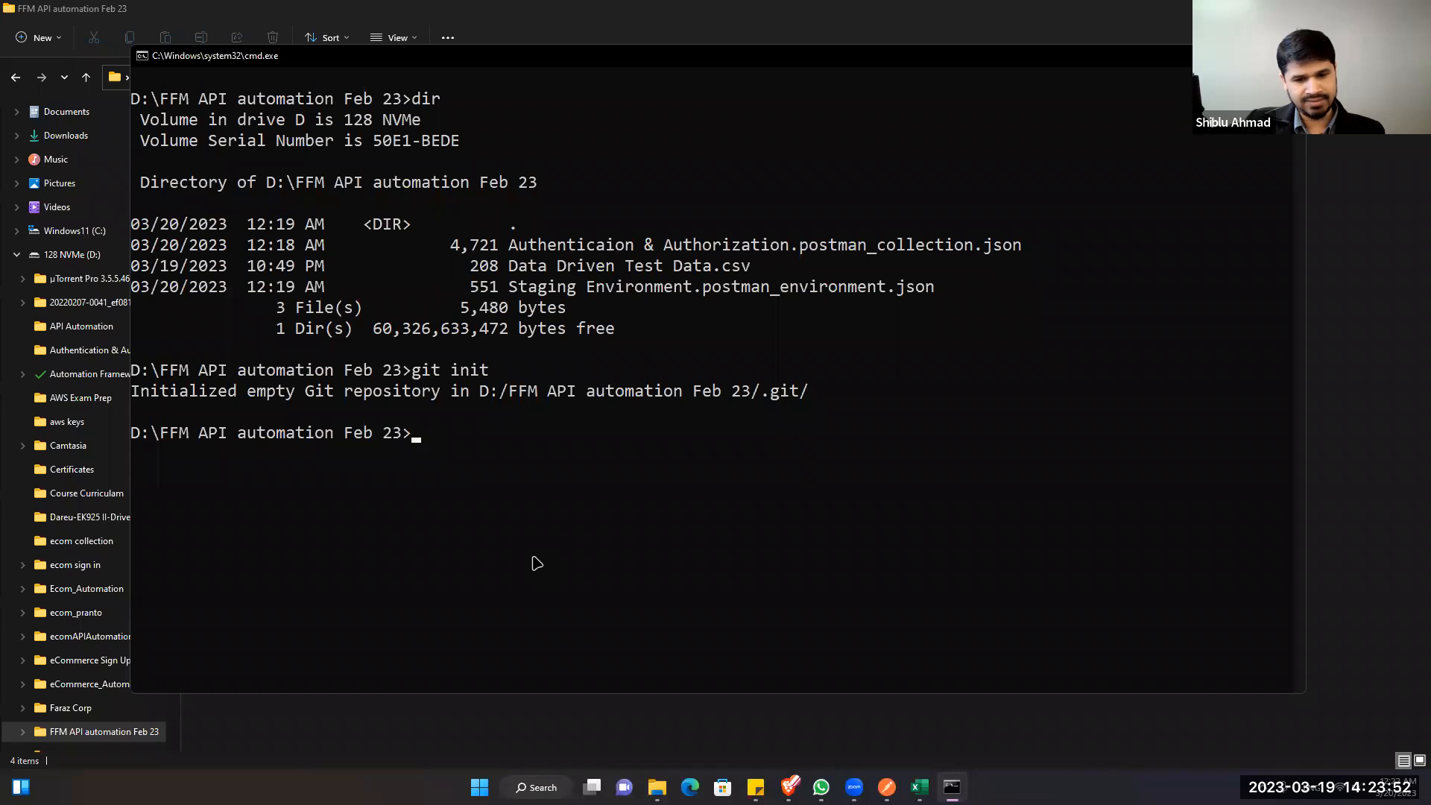
type("git add .")
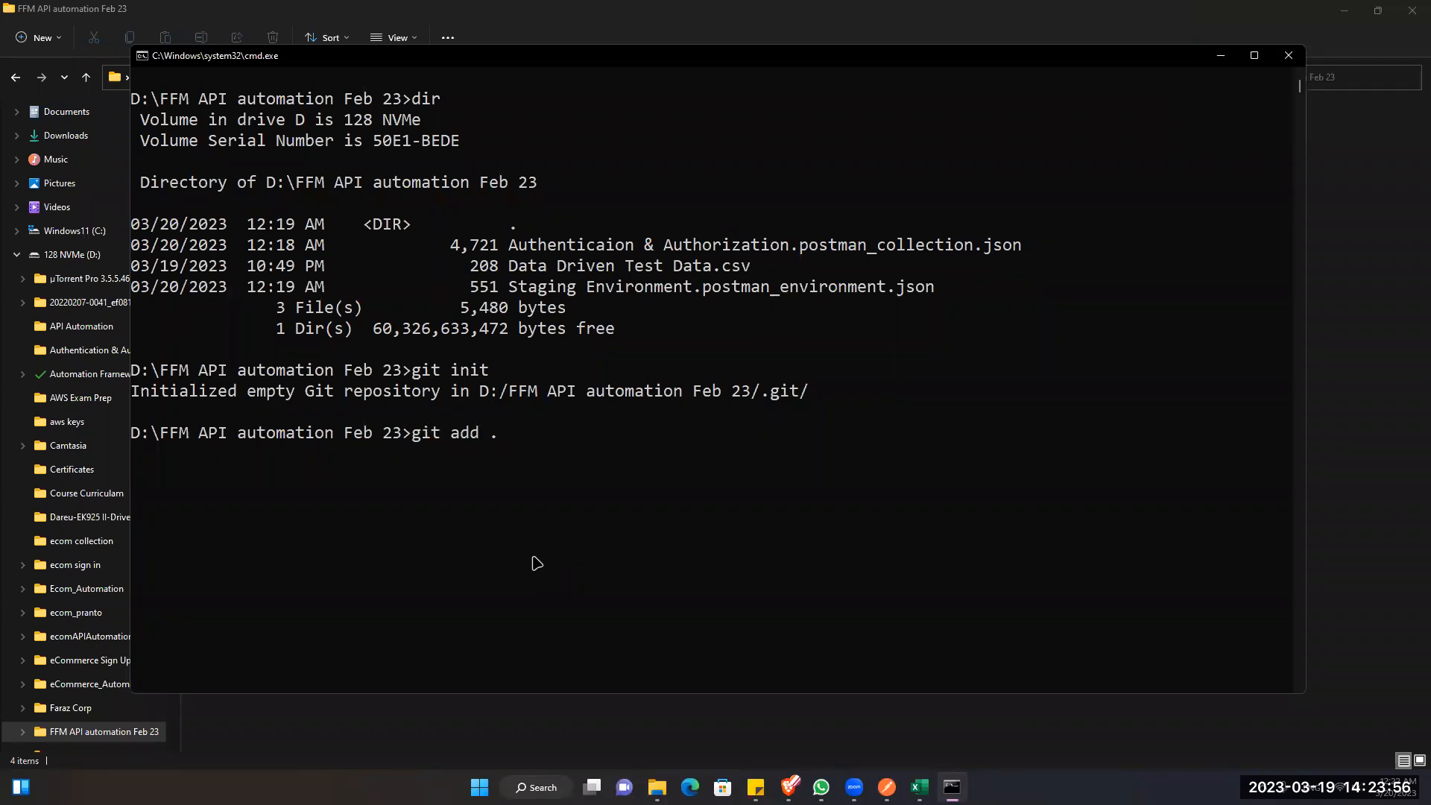
key("Return")
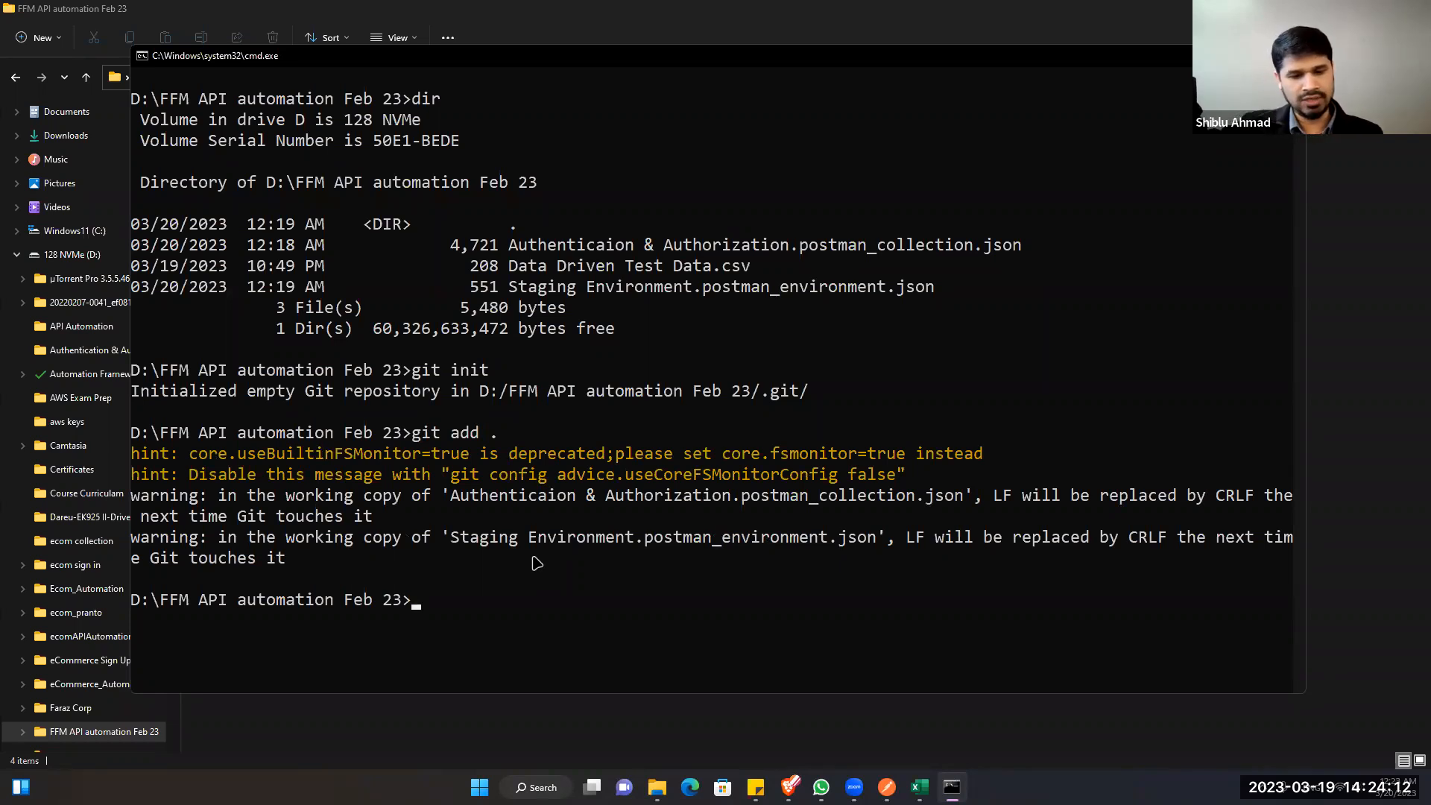
Commit the staged files with the message "push the collection and environment"
type("git commit -m")
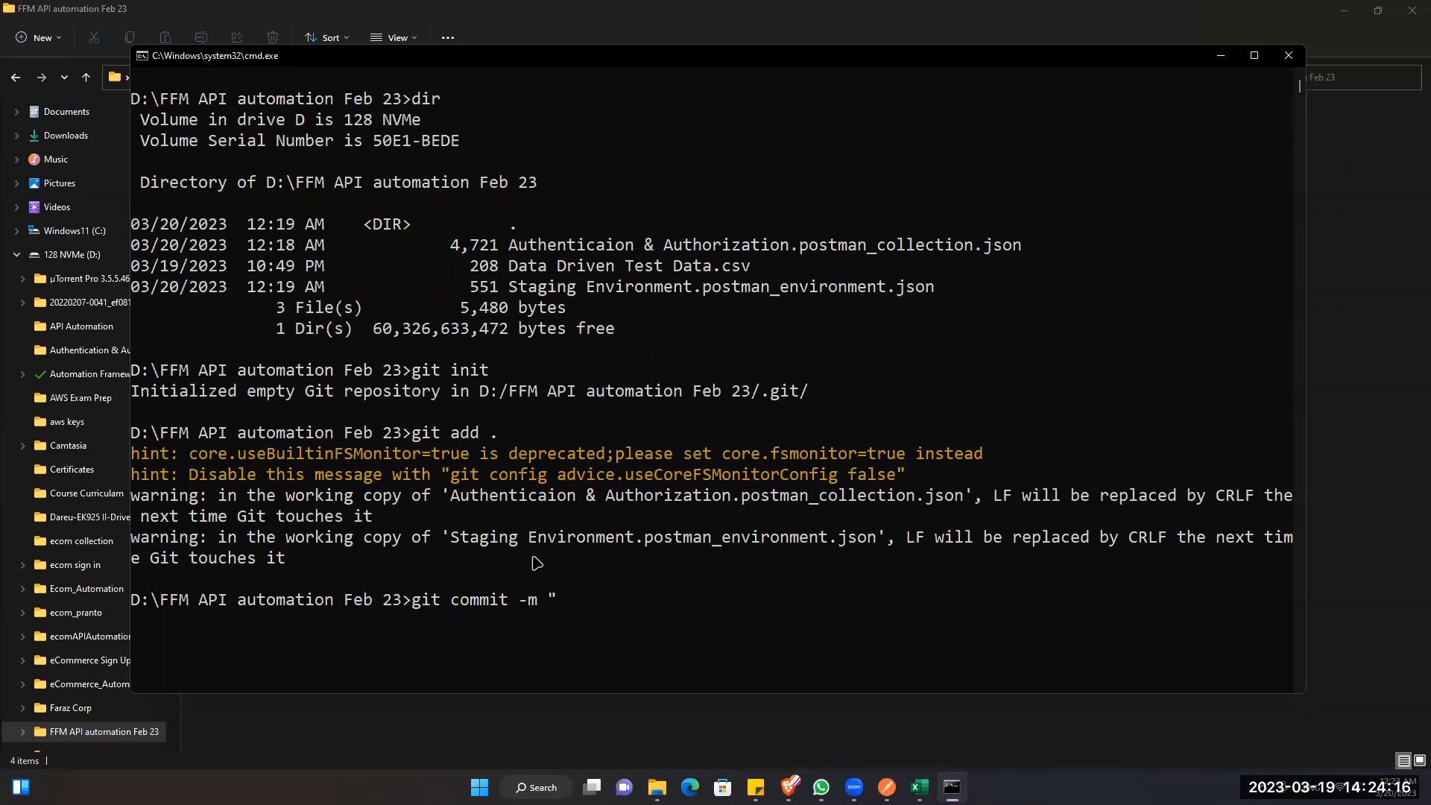
type(" \"push the collection and environment")
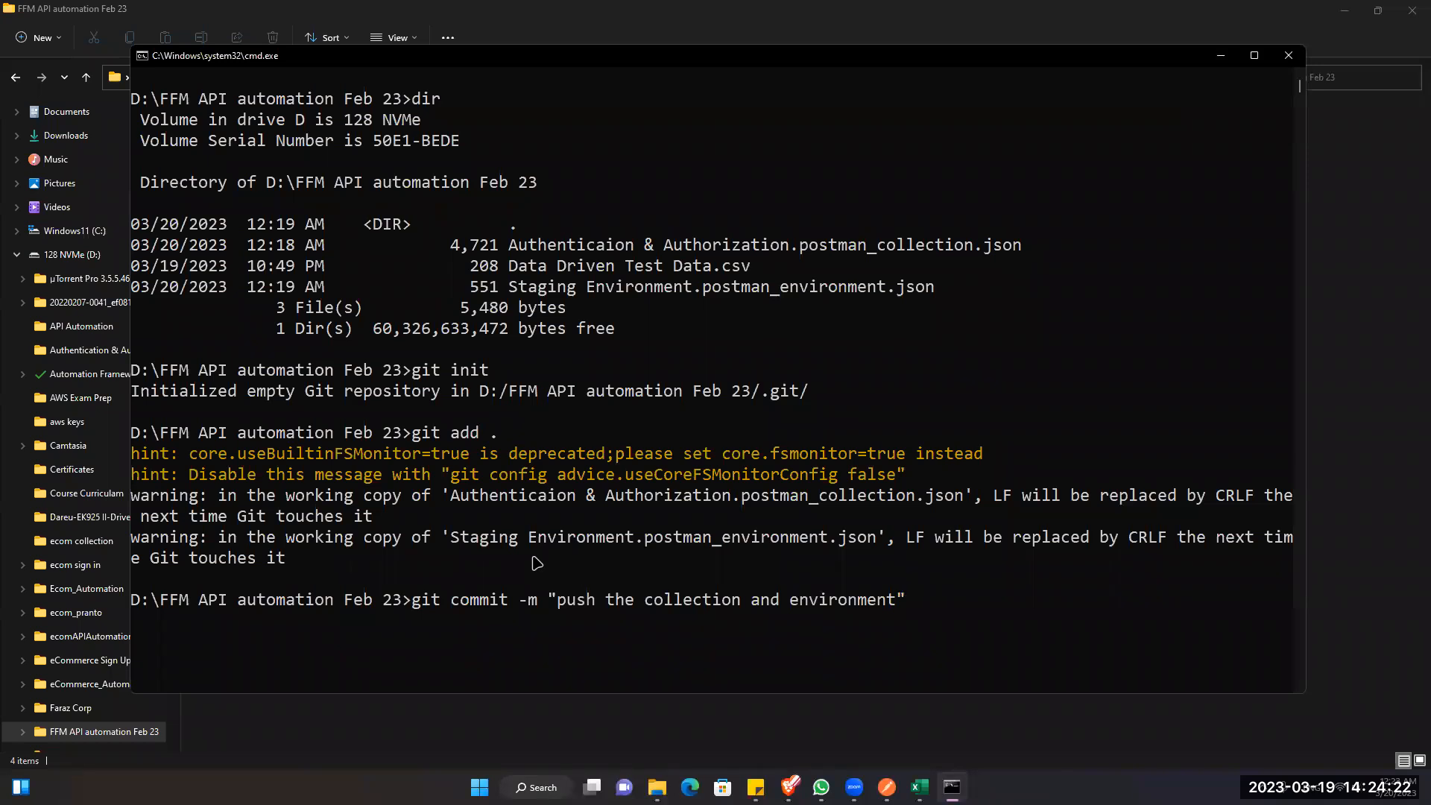
type("\"")
key("Return")
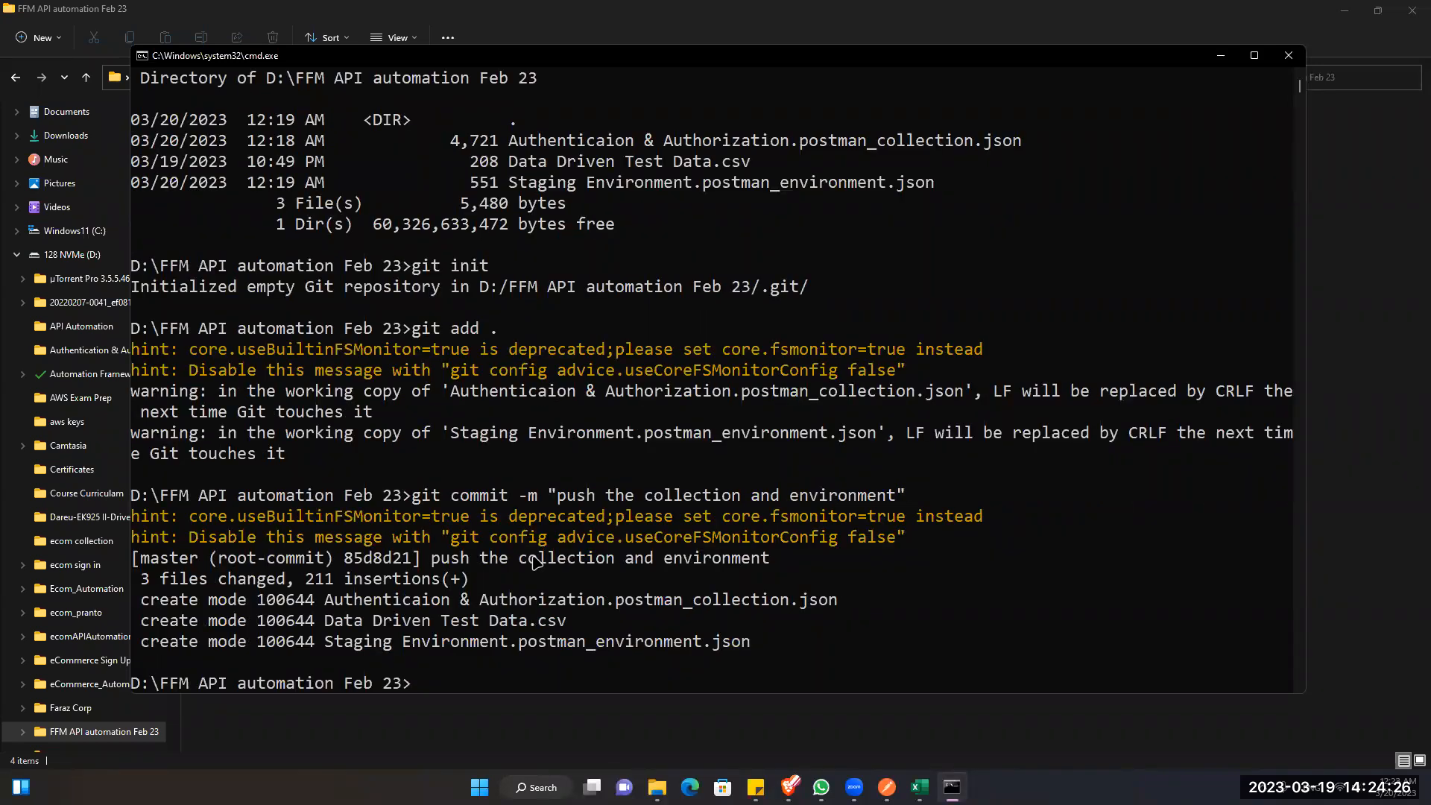
Enter the start of the remote command, git remote add origin, at the prompt without running it
type("git remotea")
key("BackSpace")
key("BackSpace")
key("BackSpace")
type("e add origin")
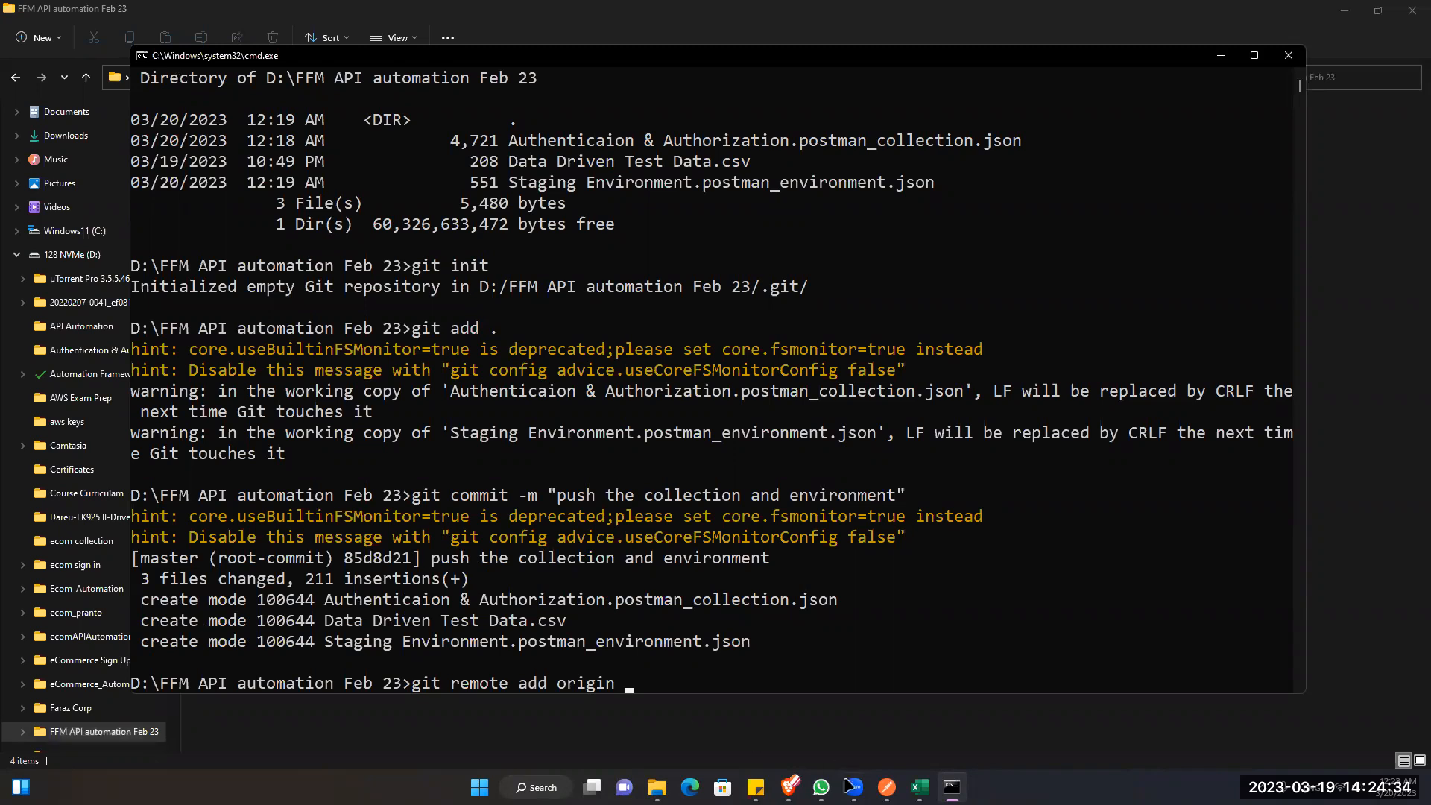
Switch to the GitLab project page in Brave and copy the repository's SSH address from the instructions for pushing an existing folder
mouse_move(886, 787)
mouse_move(789, 786)
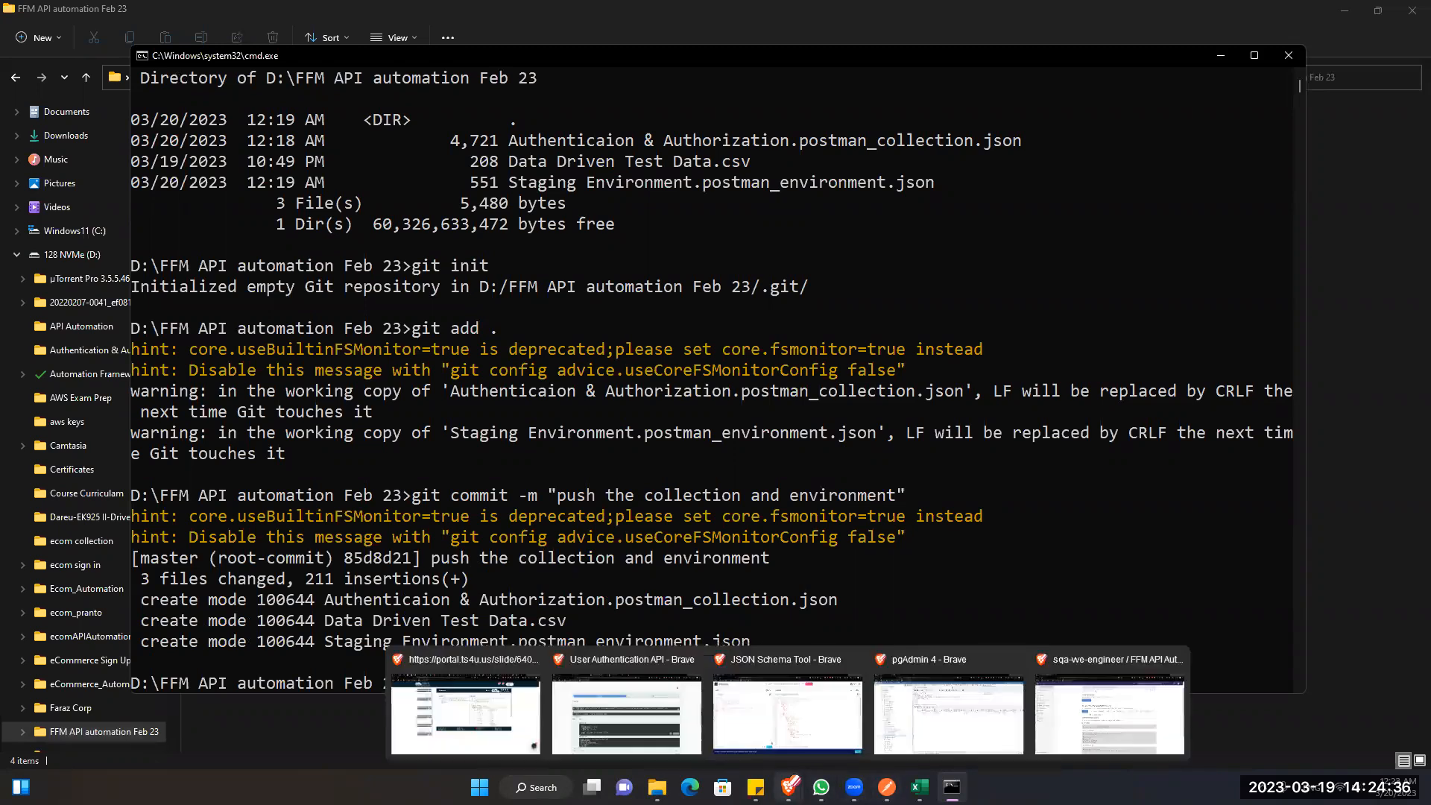
left_click(1059, 711)
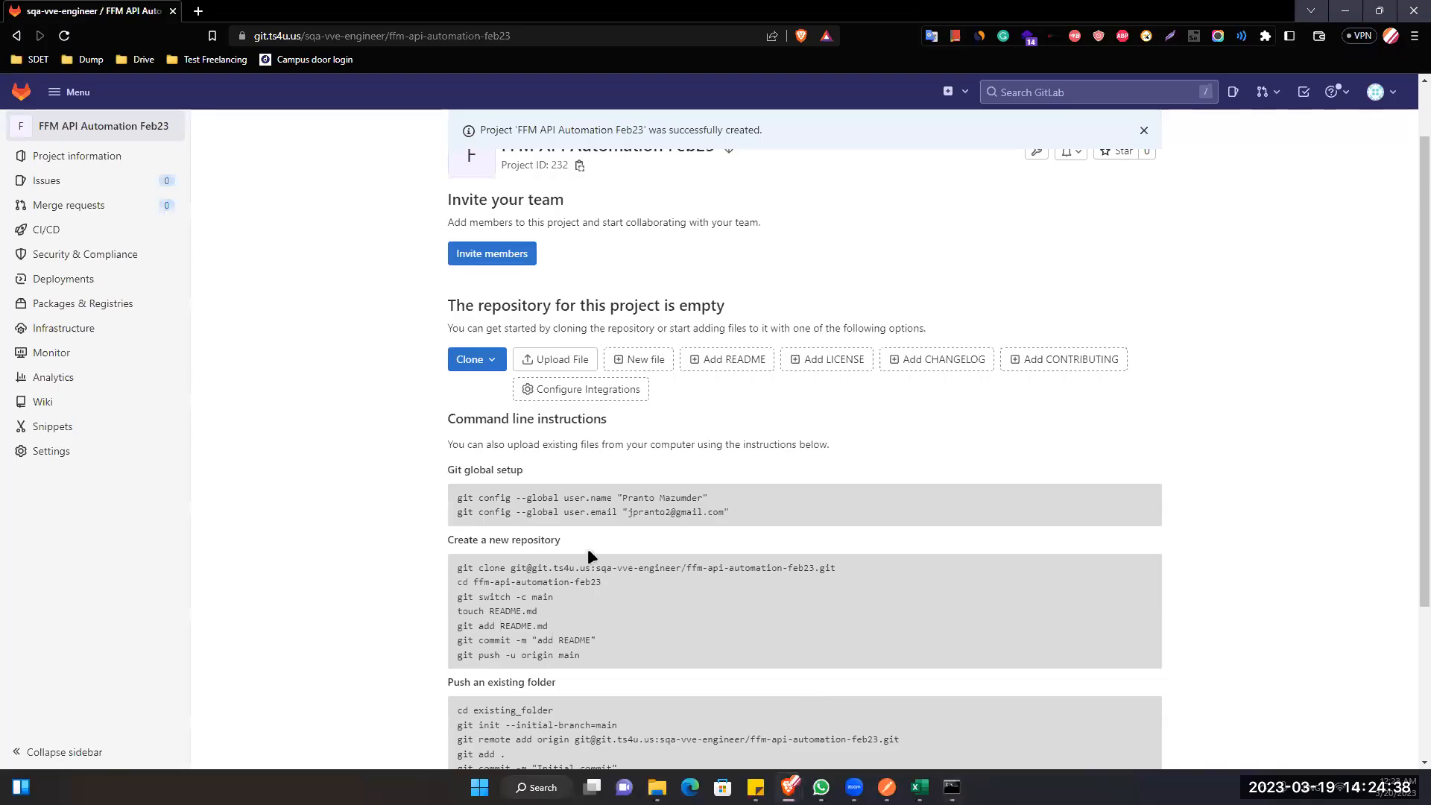
scroll(533, 636, "down", 2)
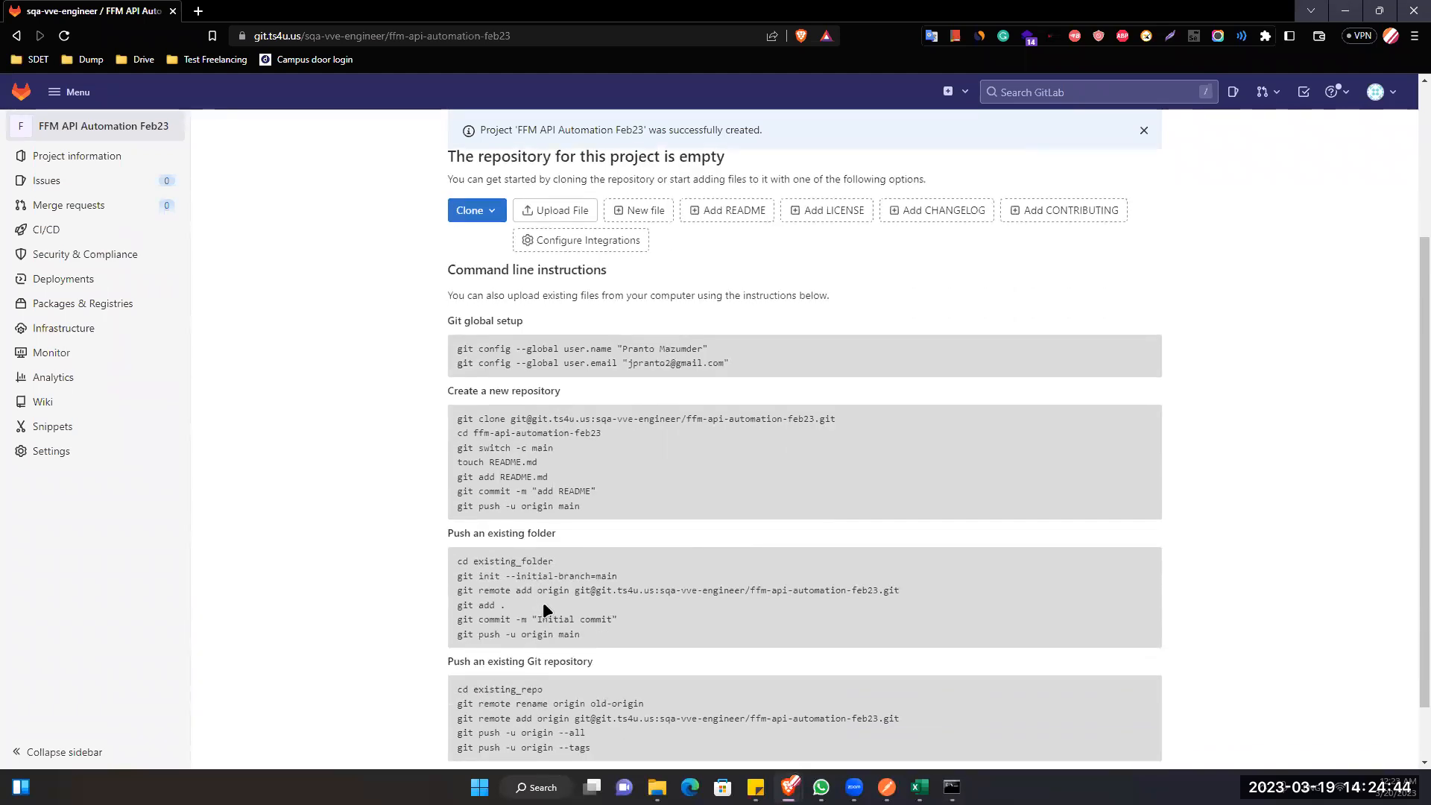
scroll(544, 609, "down", 1)
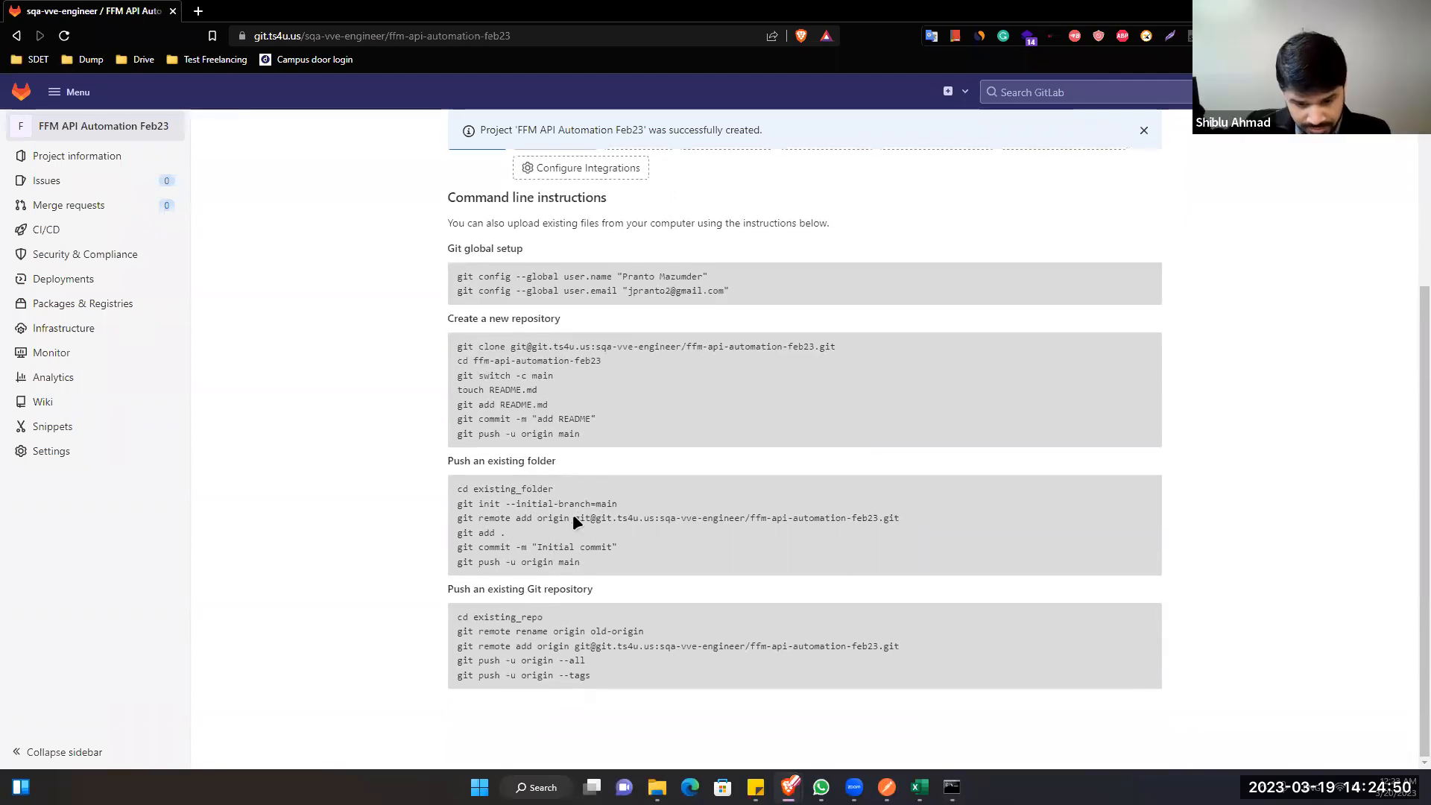
left_click_drag(575, 518, 1019, 530)
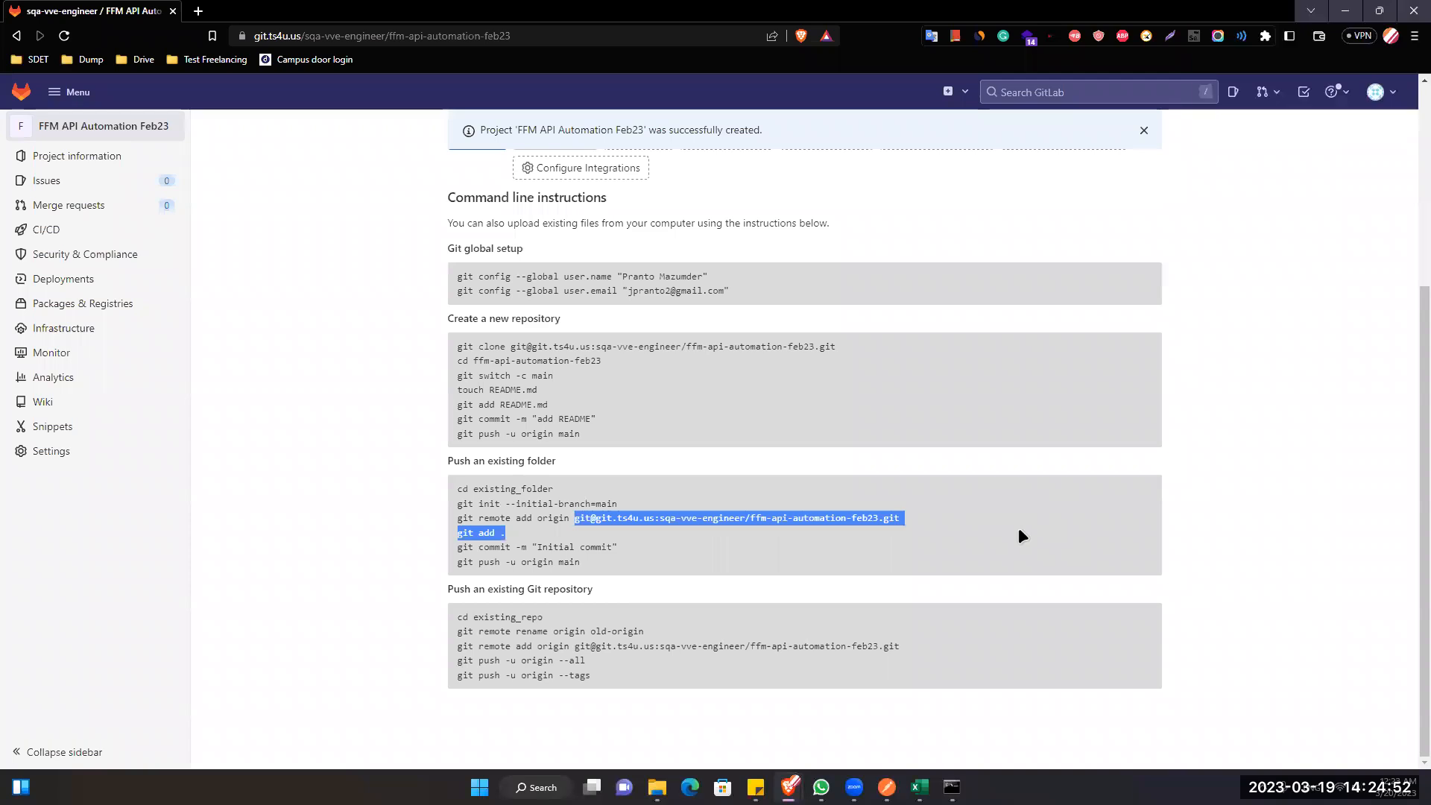
left_click_drag(929, 521, 909, 517)
key("ctrl+c")
scroll(731, 468, "up", 2)
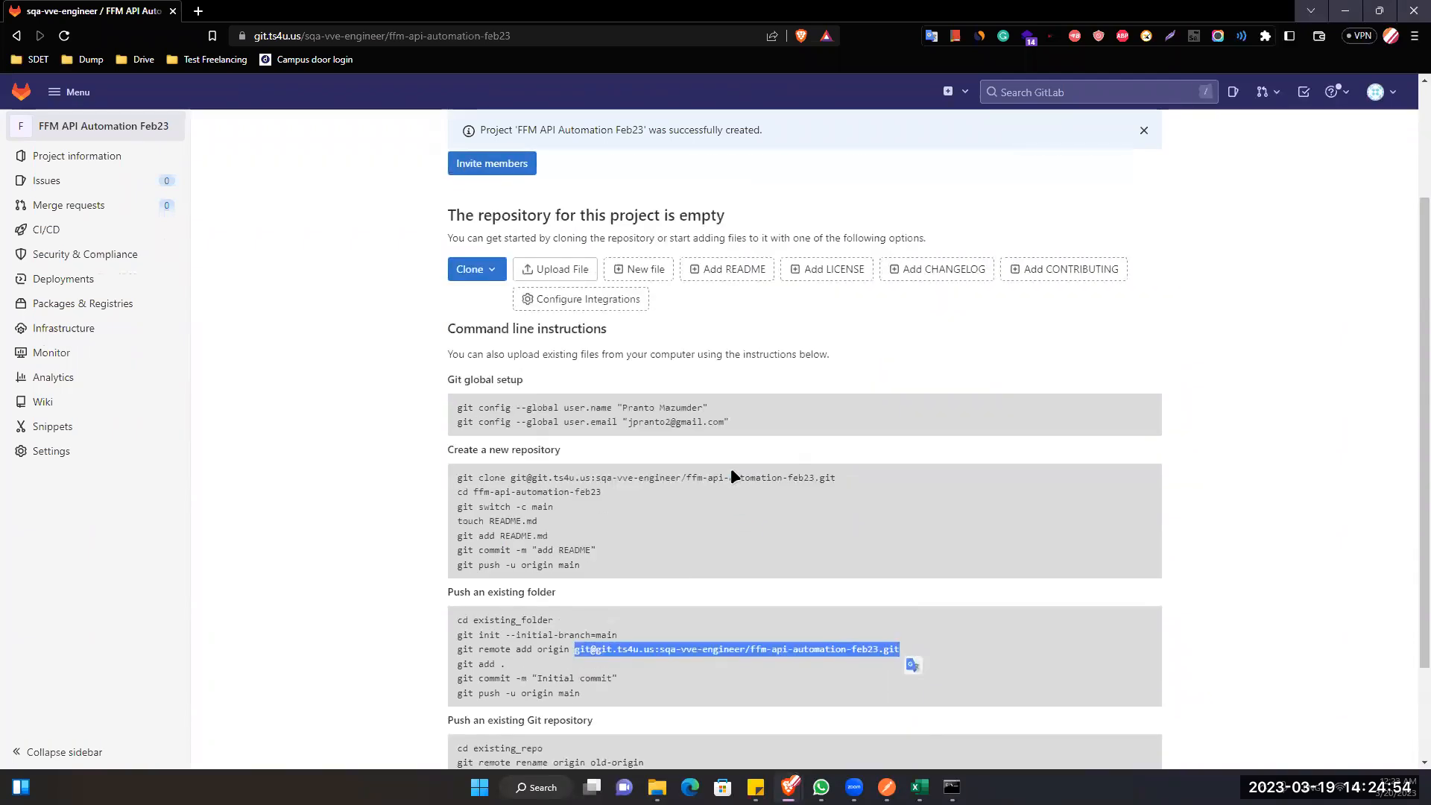
scroll(730, 467, "up", 2)
scroll(730, 467, "down", 2)
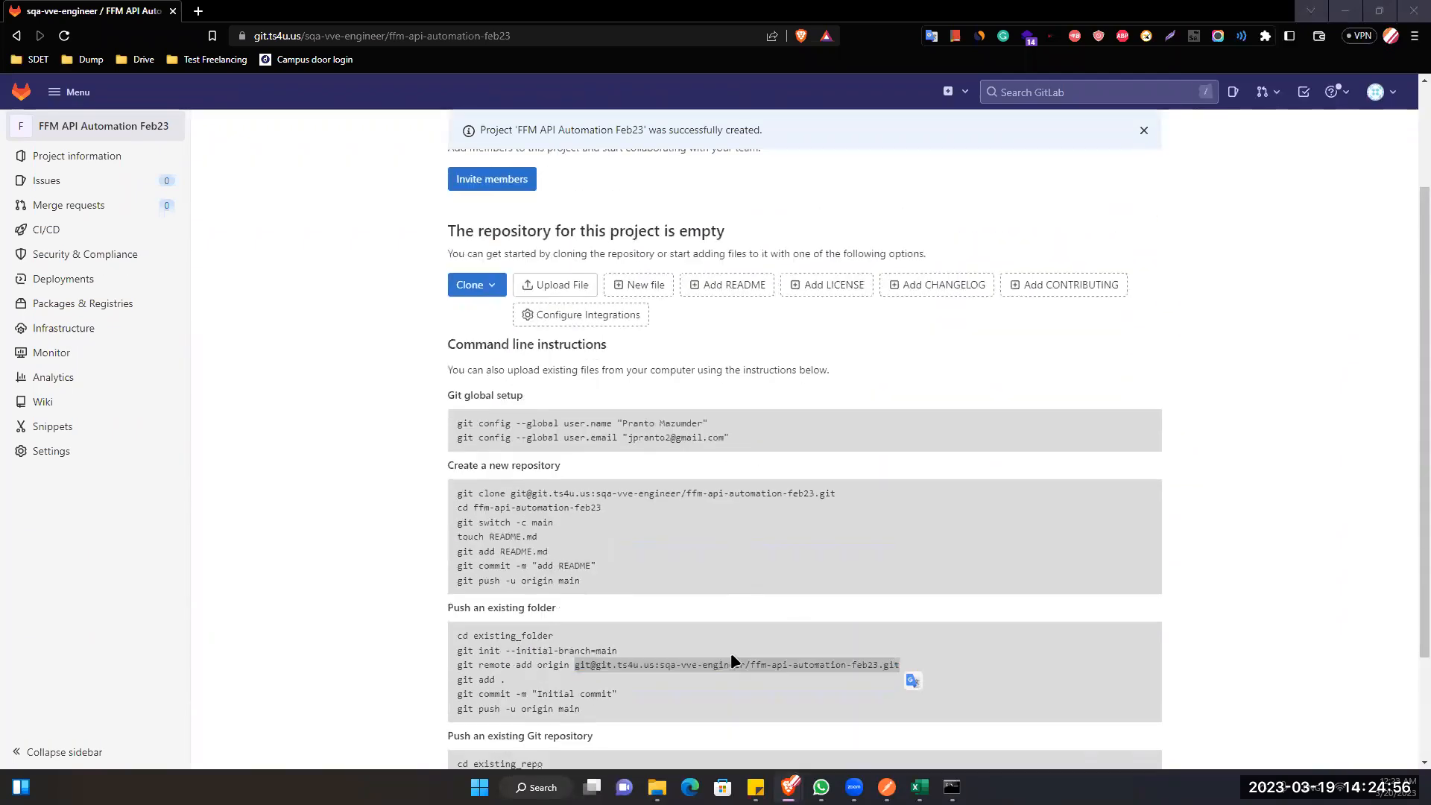
key("alt+Tab")
key("ctrl+v")
key("Return")
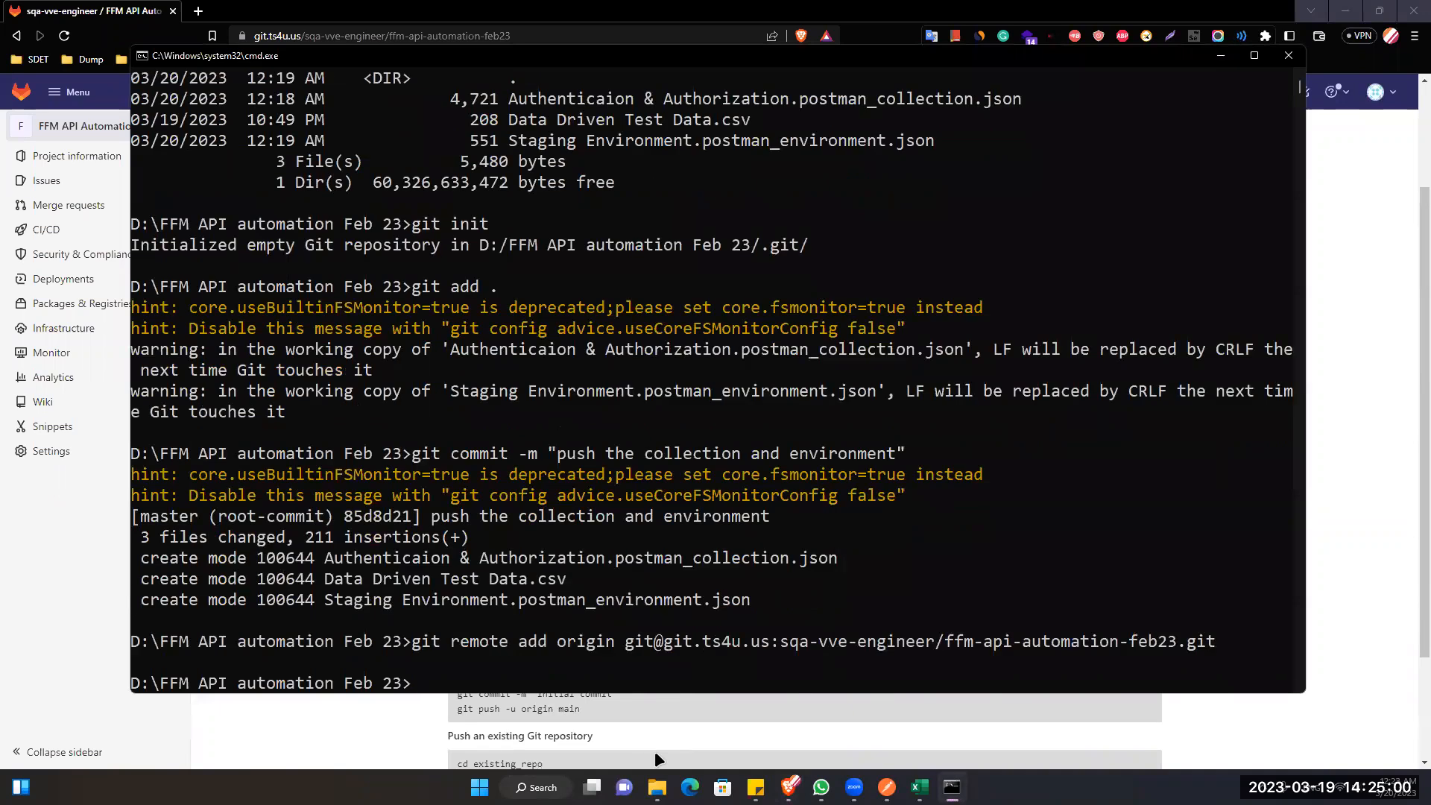
Create a branch named main and check it out
type("git branch main")
key("Return")
type("git che")
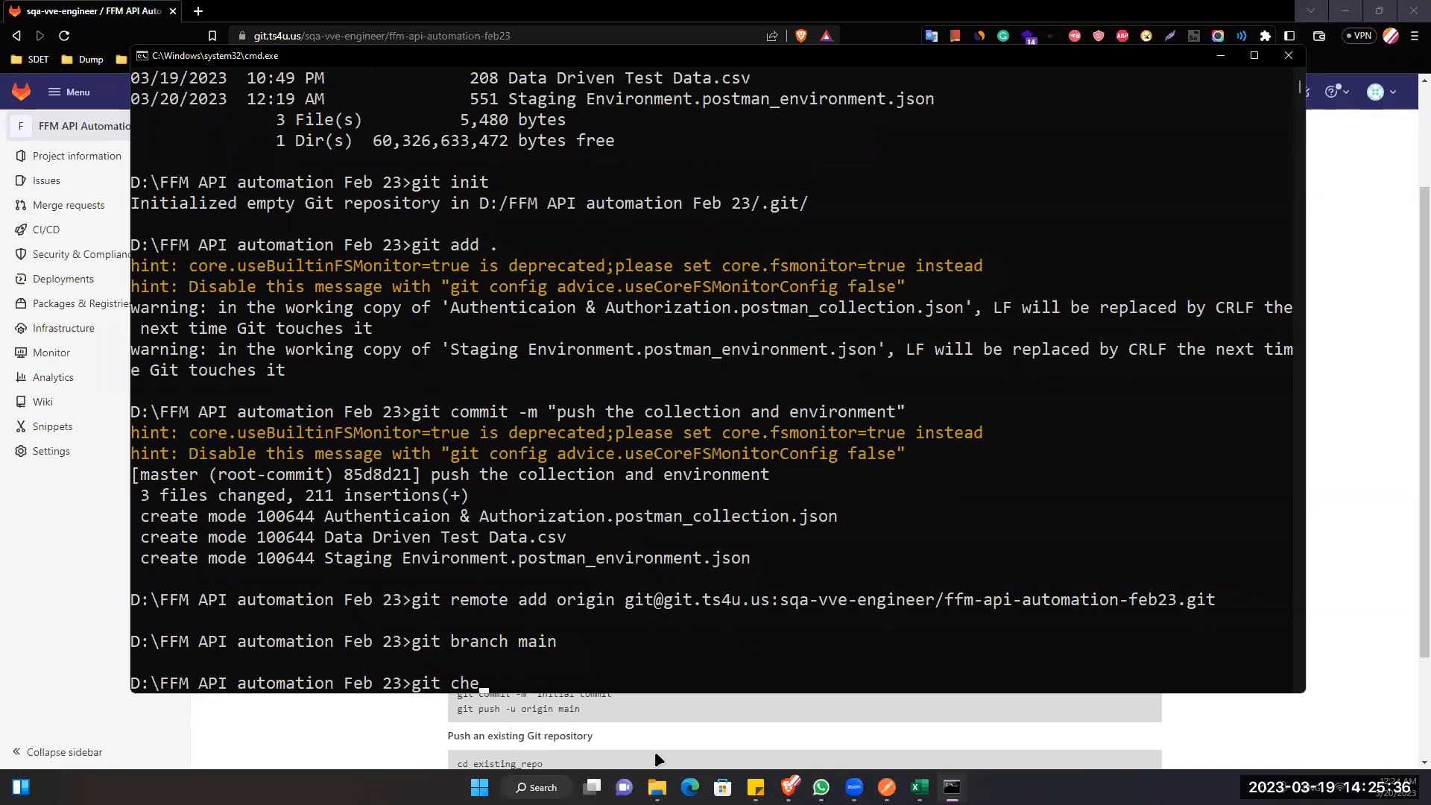
type("ckout main")
key("Return")
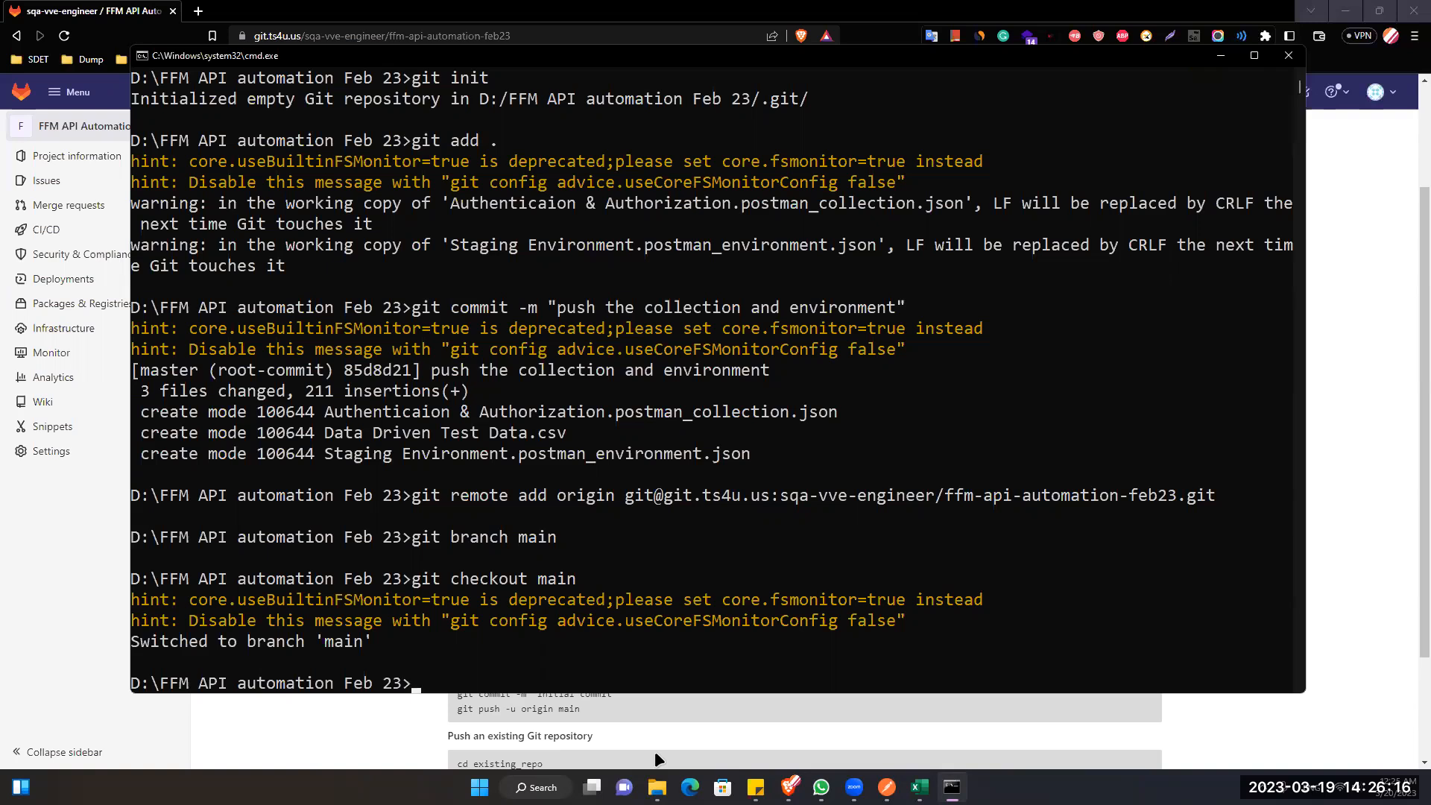
Try to push the main branch to the remote with git push -u origin main
type("git push -u origin main")
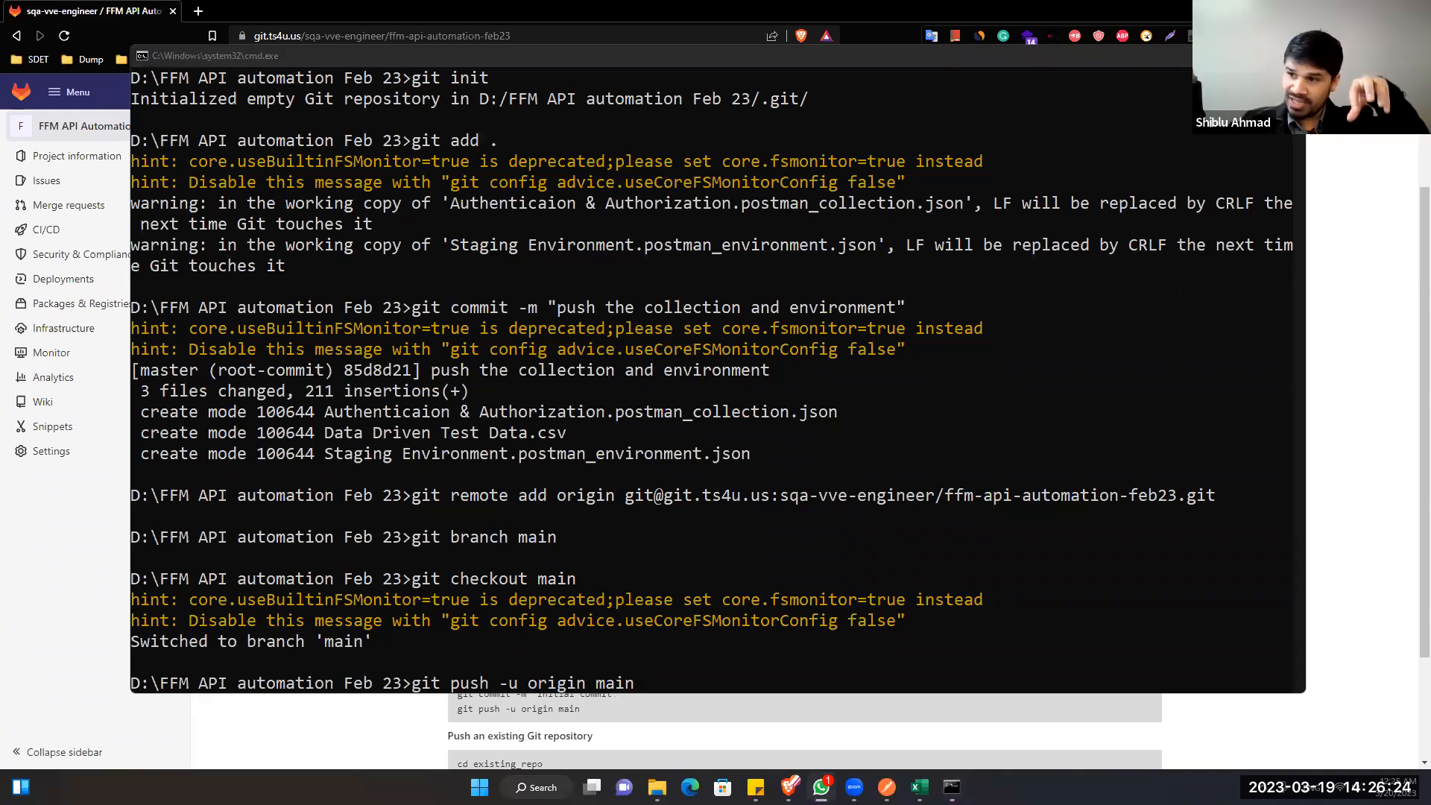
left_click(715, 680)
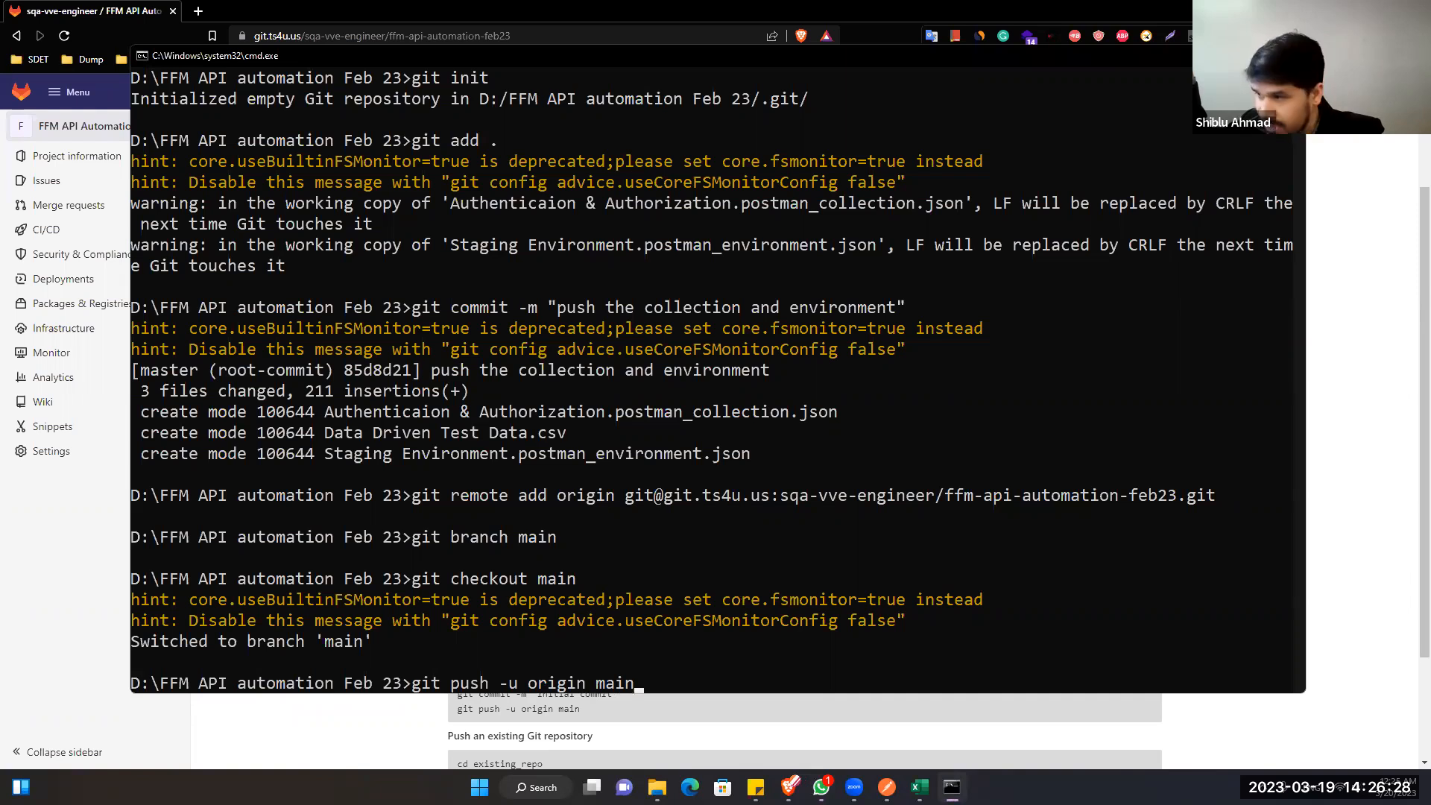
key("Return")
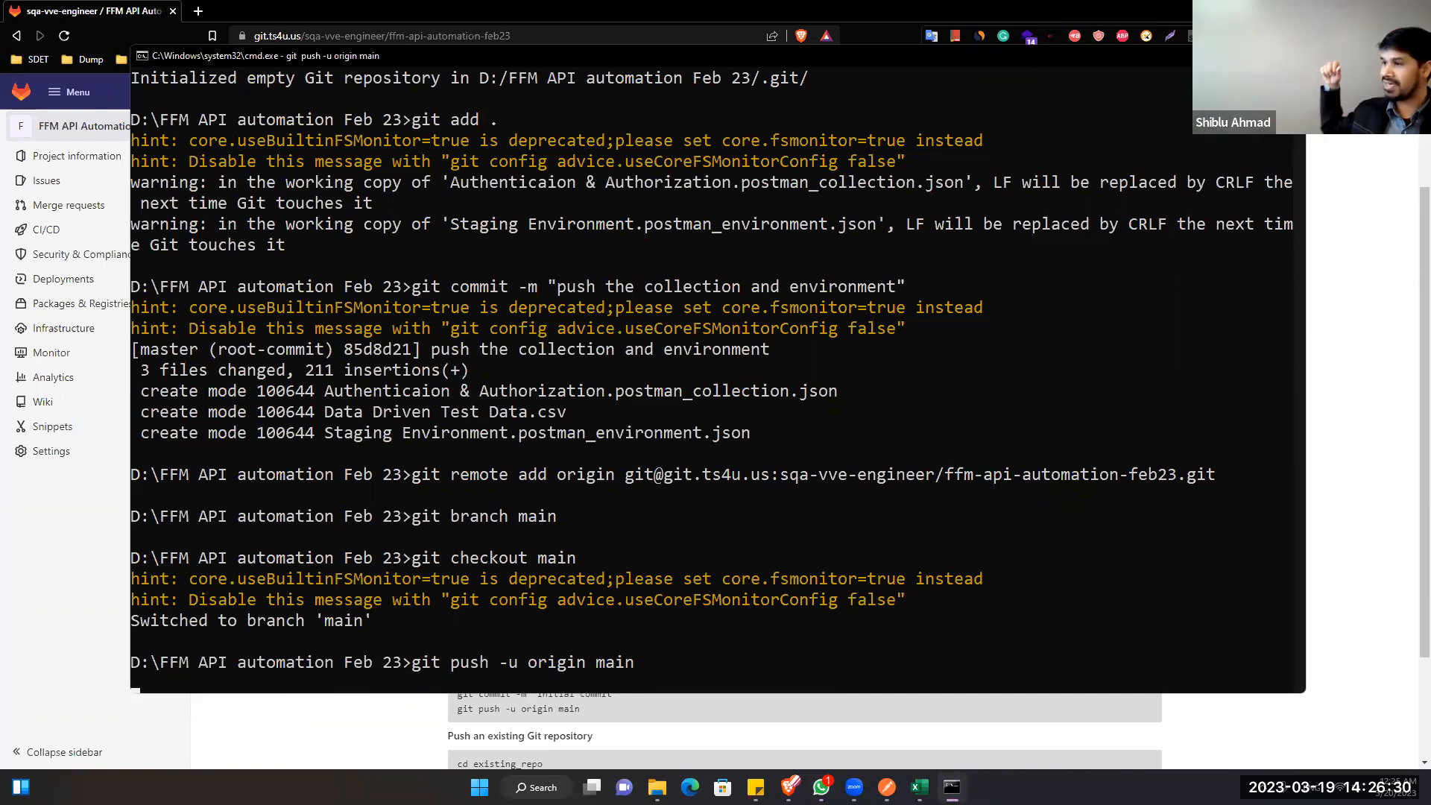
Try to authenticate the push with the Git account password, and cancel the password prompt
key("alt+Tab")
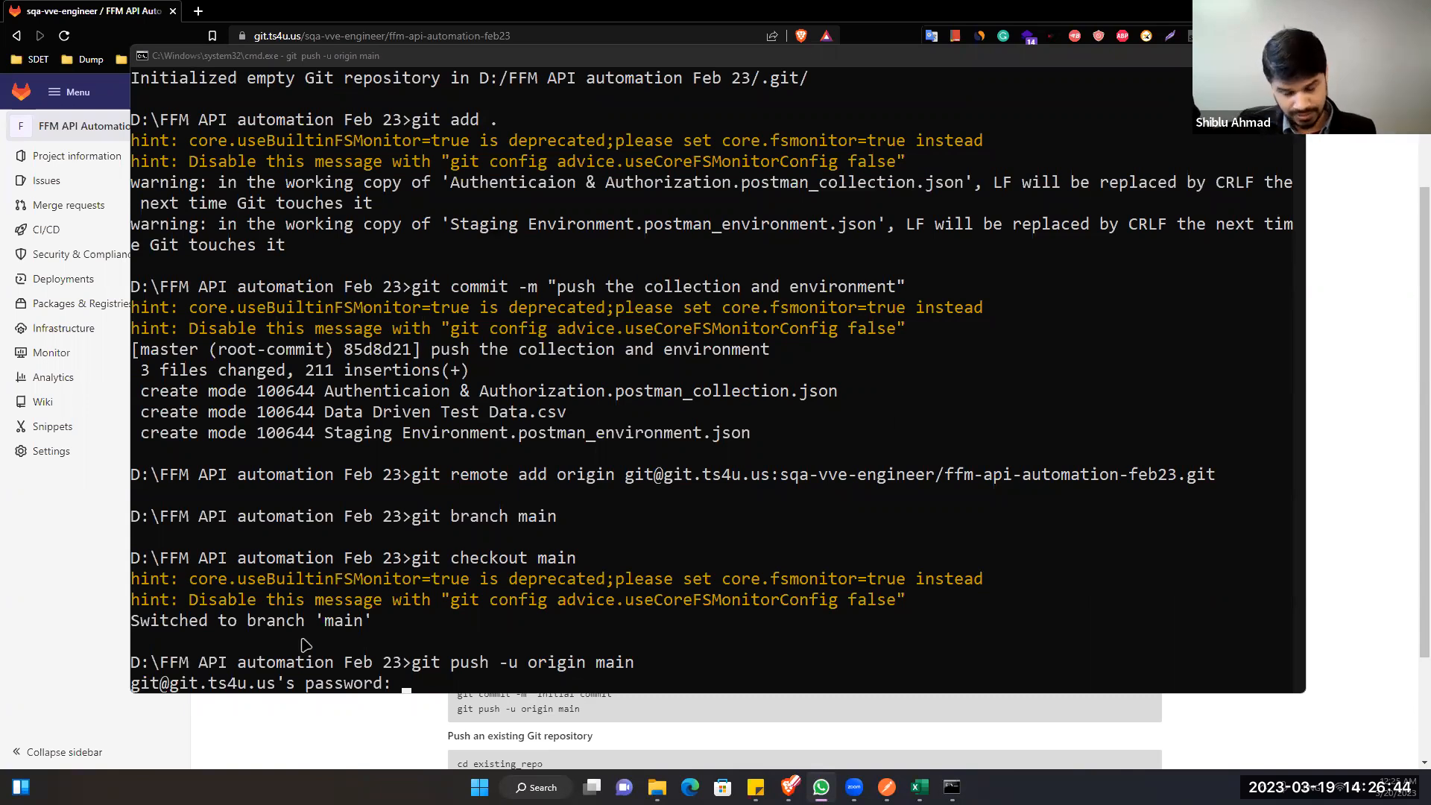
left_click(409, 677)
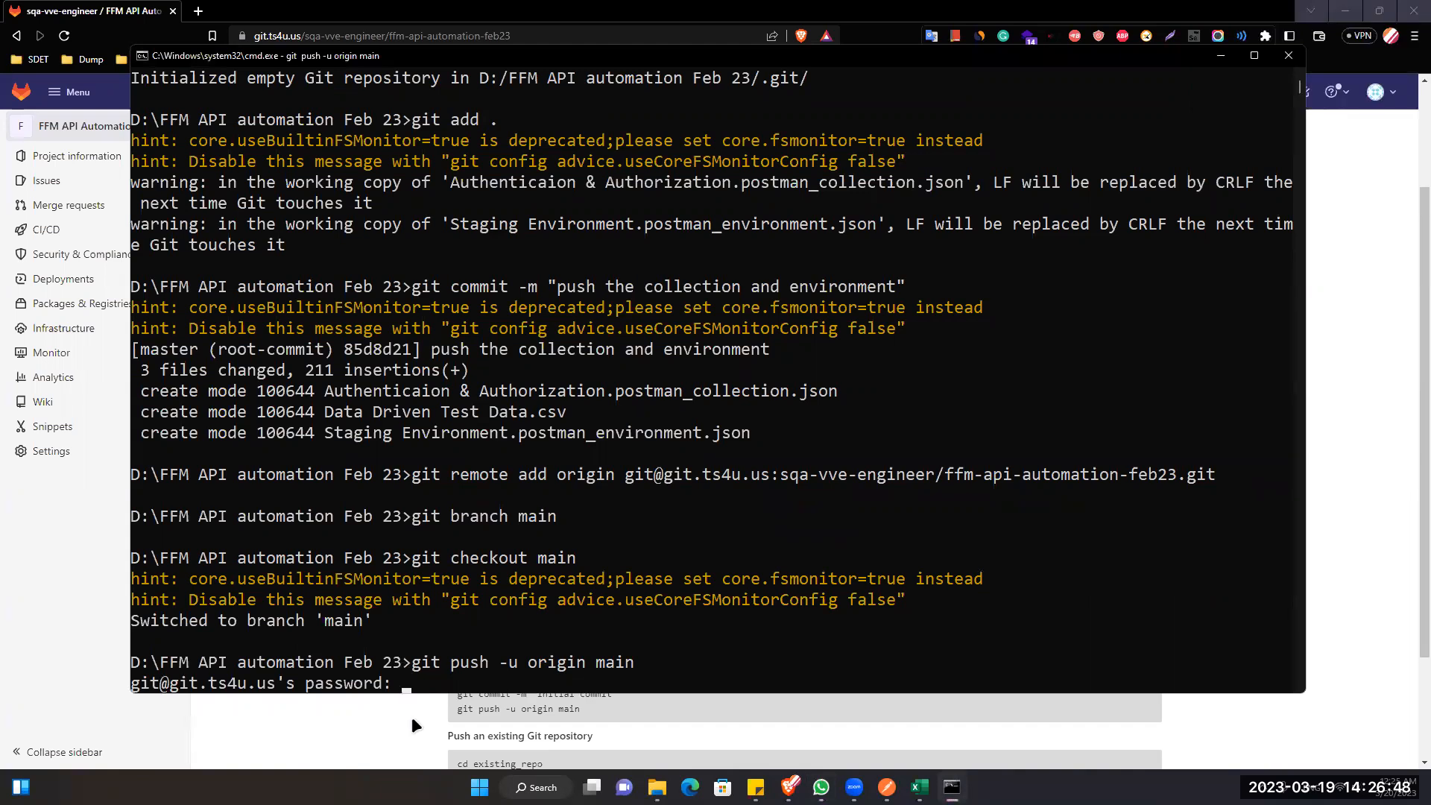
key("Return")
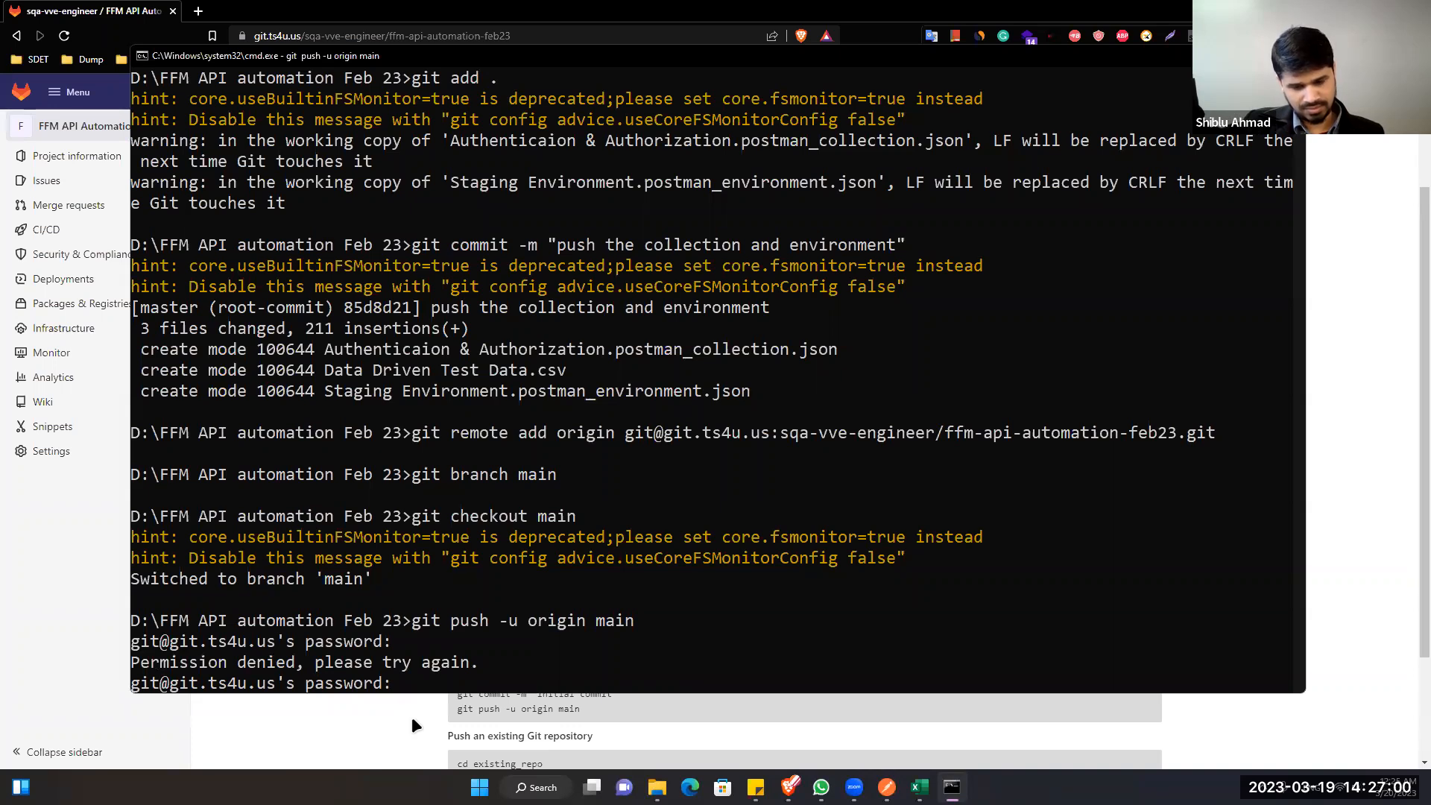
key("Return")
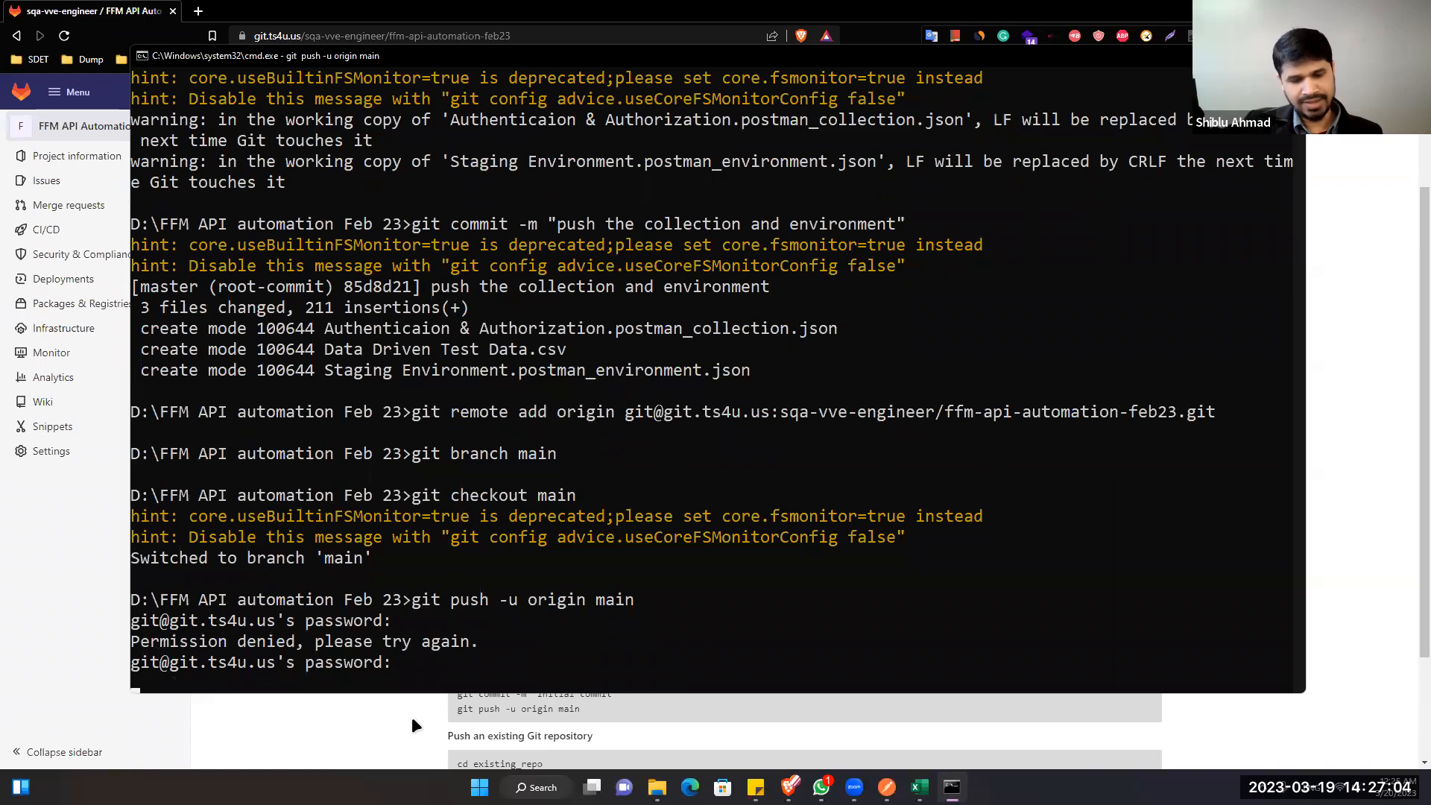
key("Return")
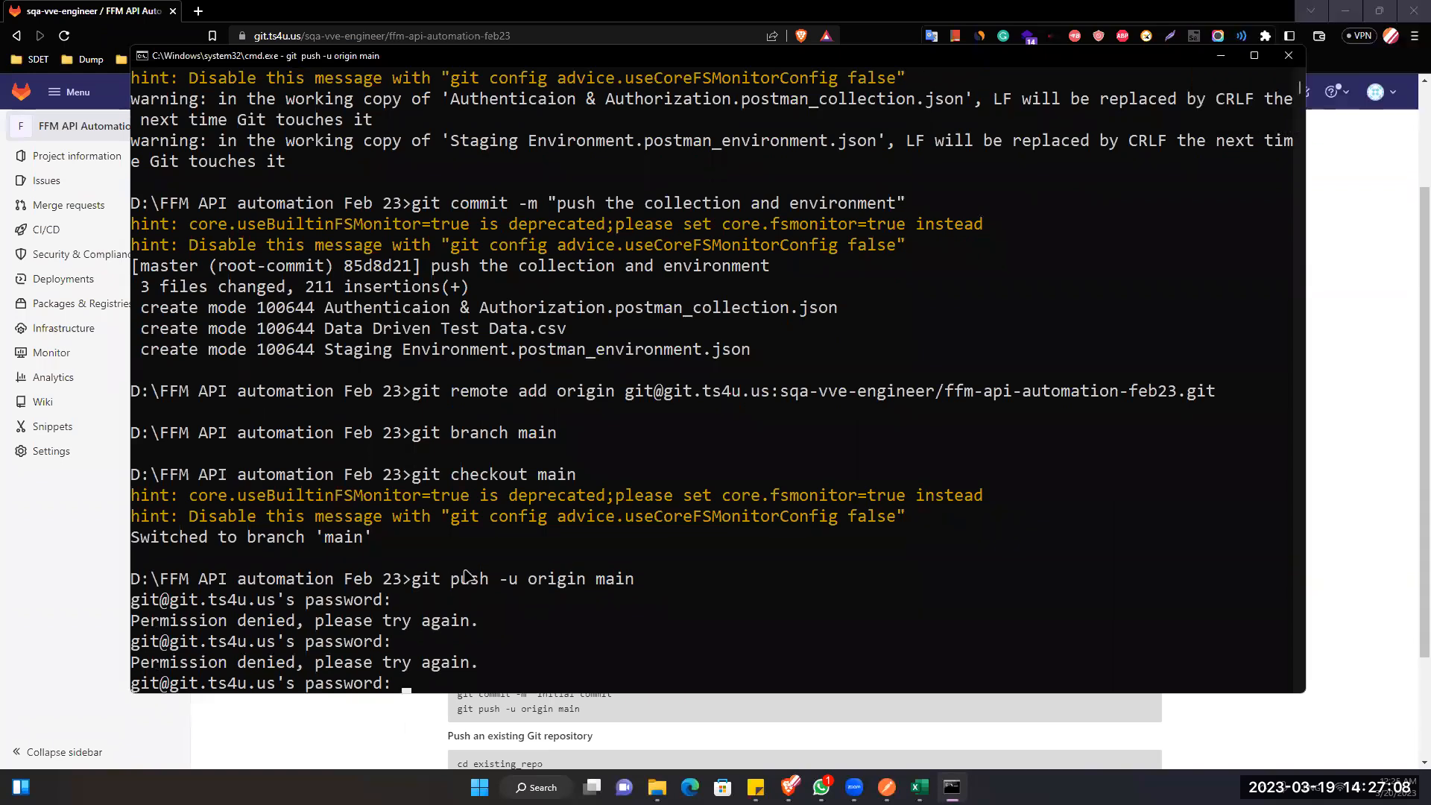
key("ctrl+c")
key("Return")
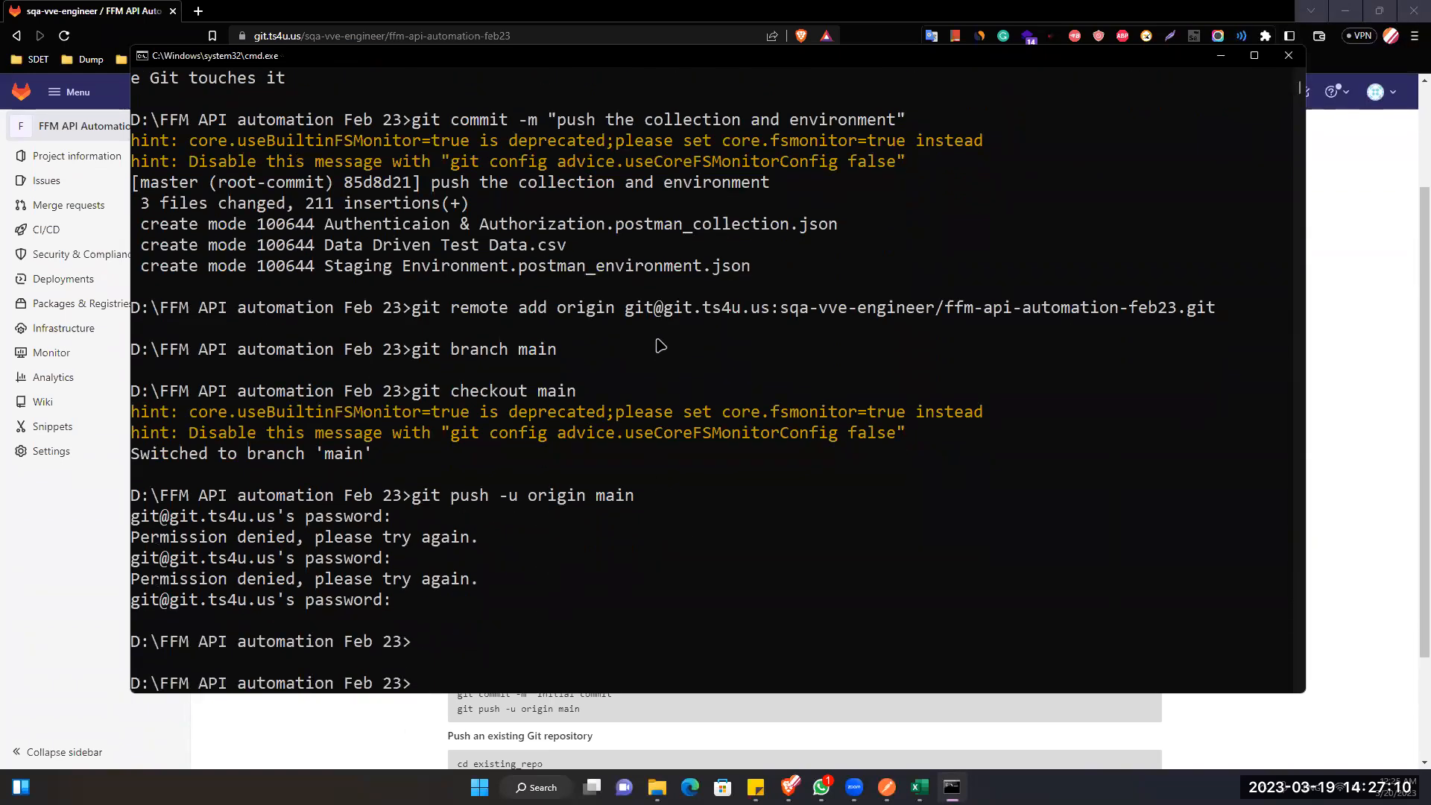
Switch to the browser, look through the project's command line instructions and activity page, and return to the FFM API Automation Feb23 overview
left_click(284, 720)
scroll(583, 489, "down", 2)
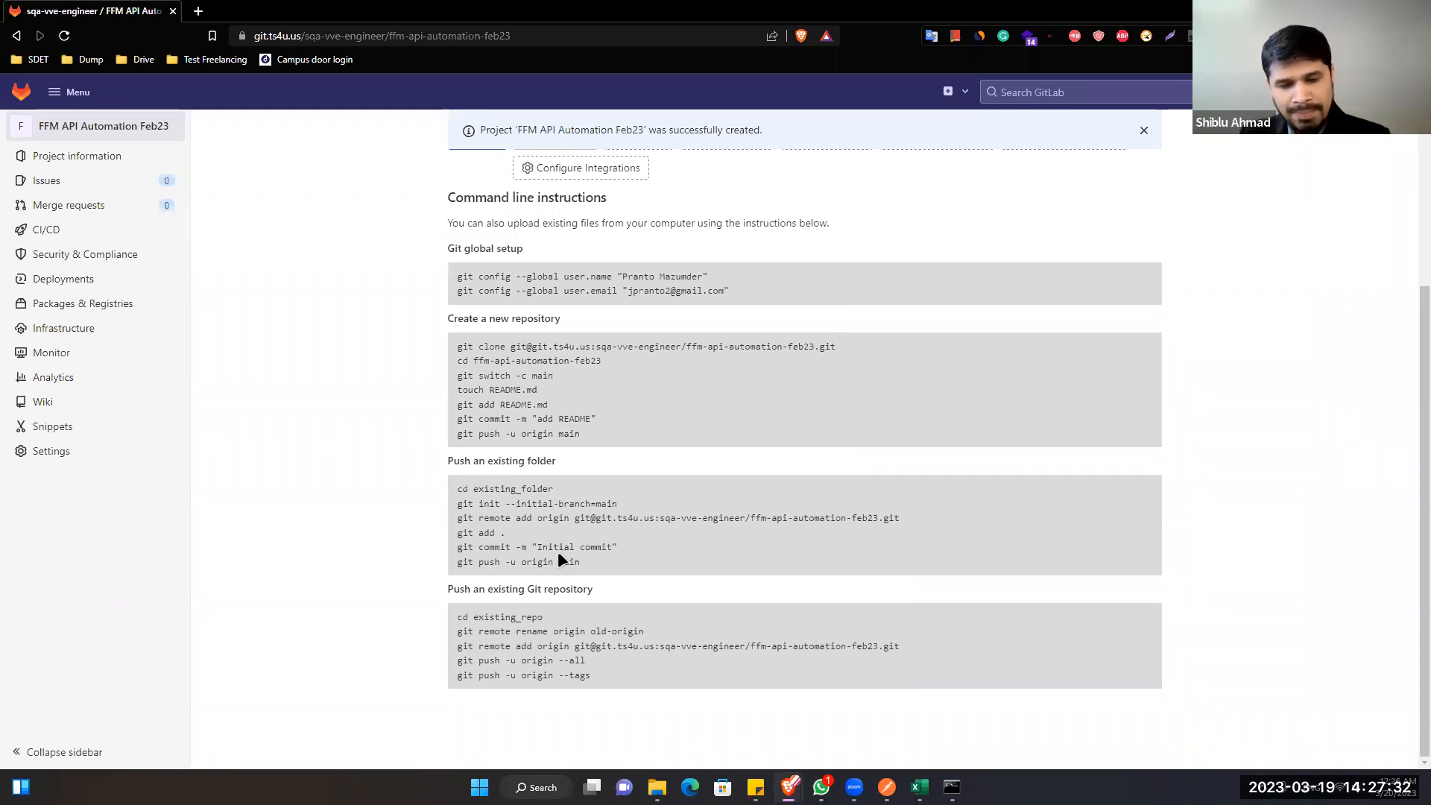
scroll(559, 540, "up", 4)
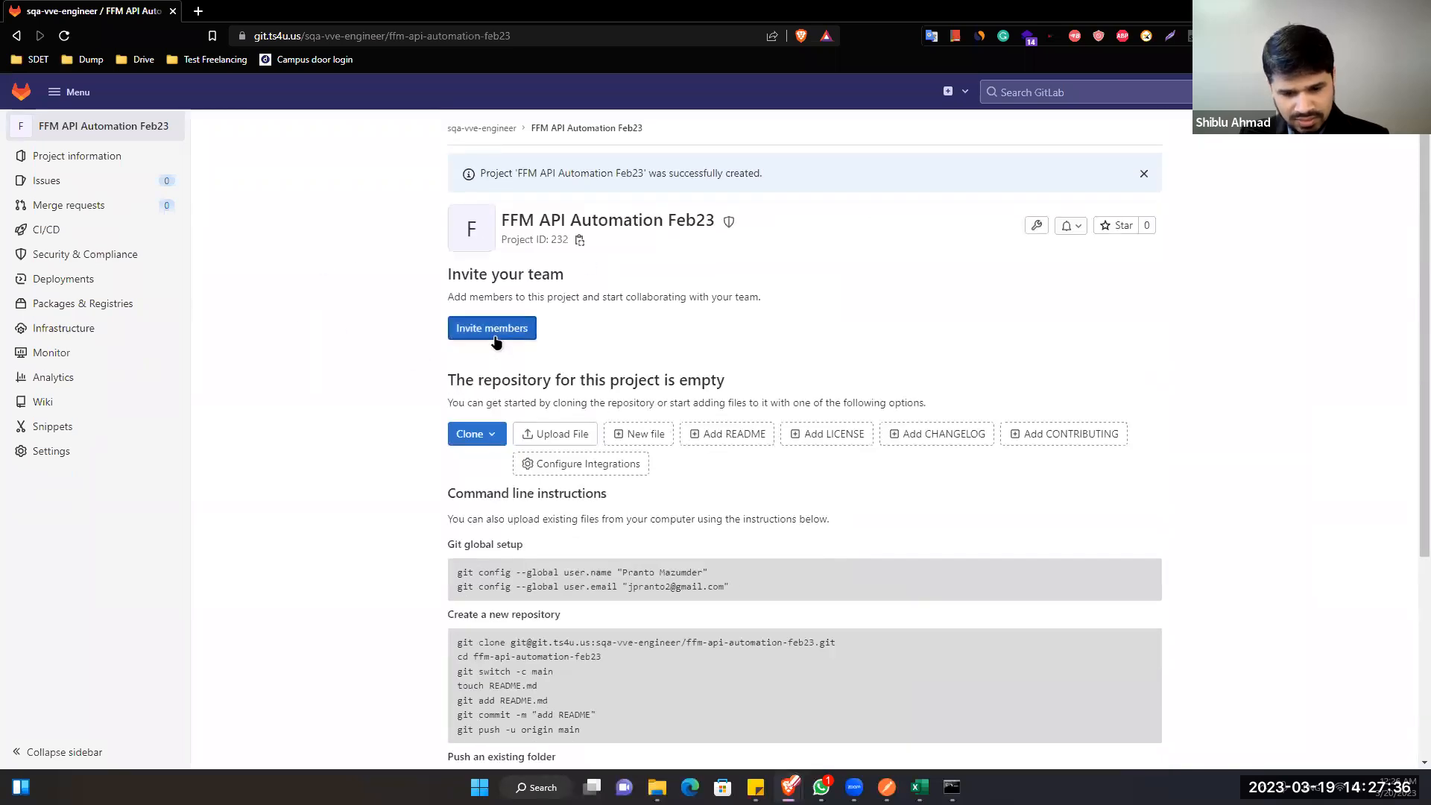
left_click(535, 36)
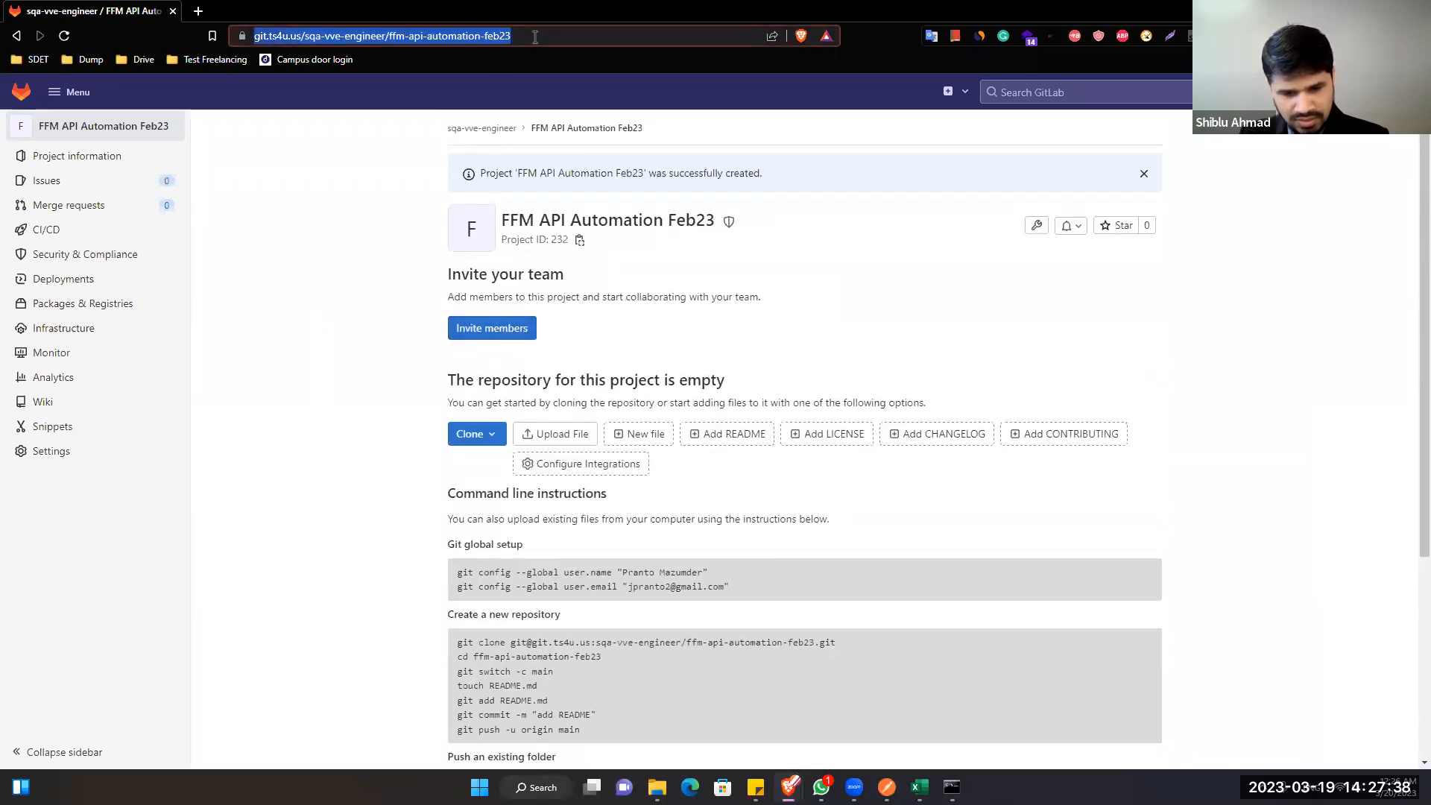
left_click(394, 320)
mouse_move(67, 170)
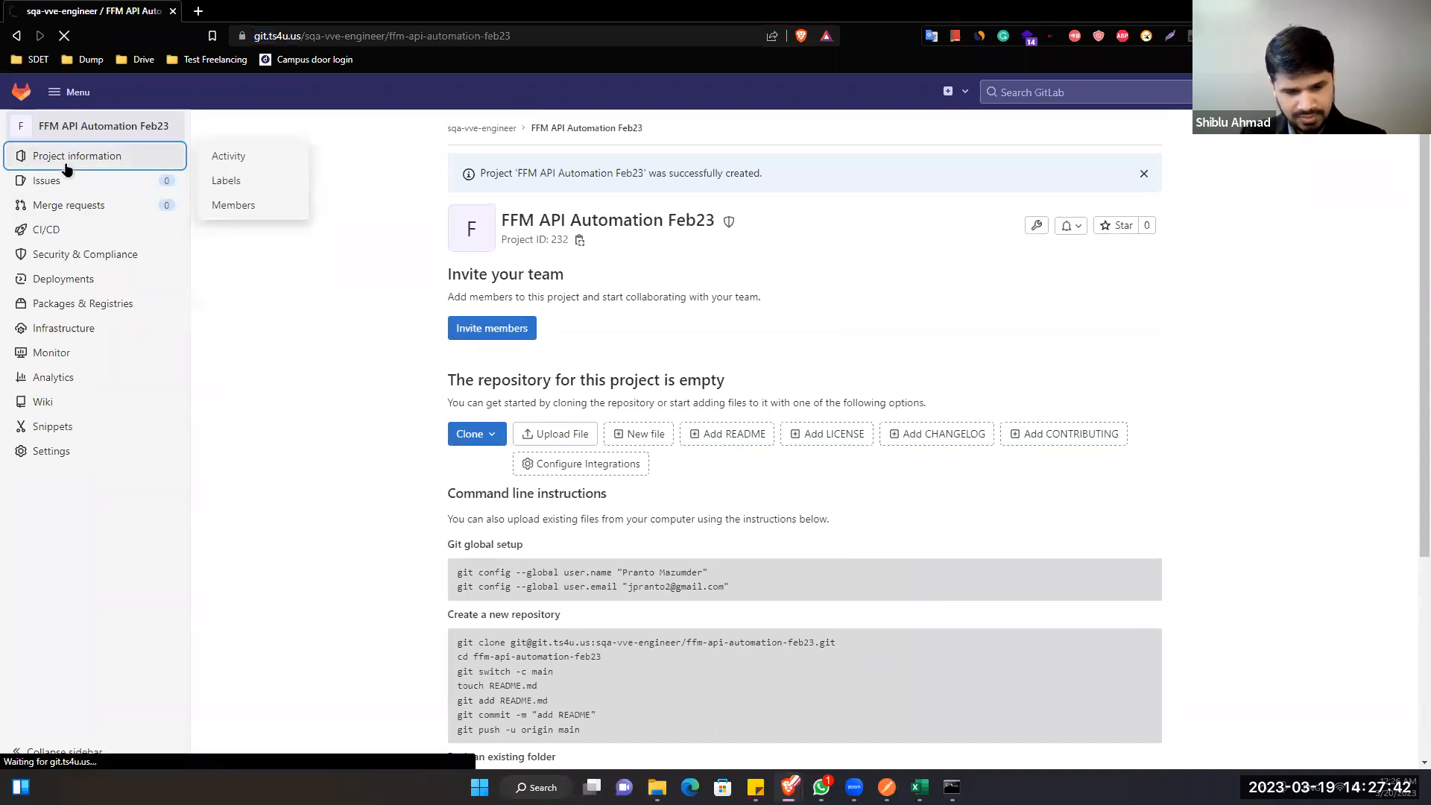
left_click(65, 156)
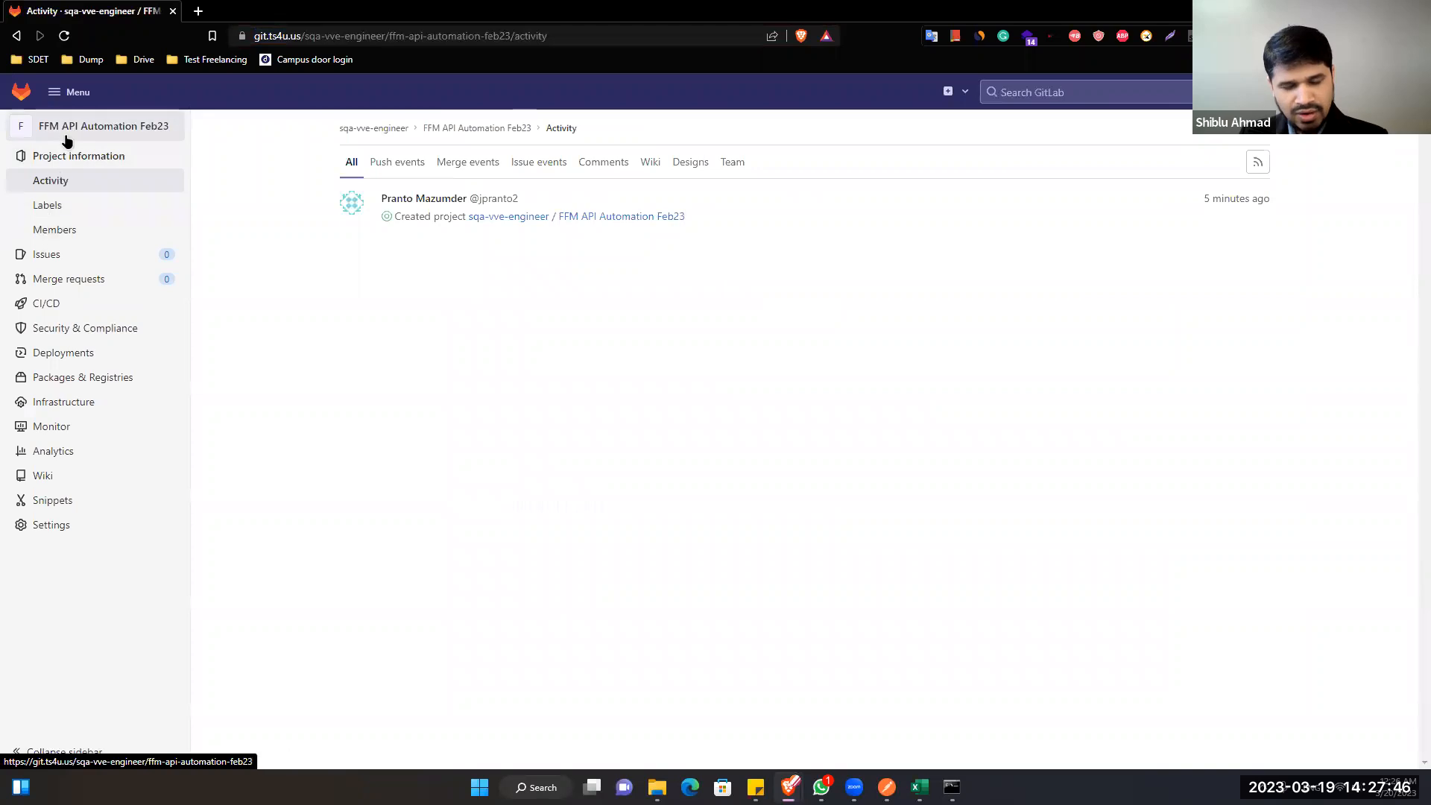
left_click(65, 137)
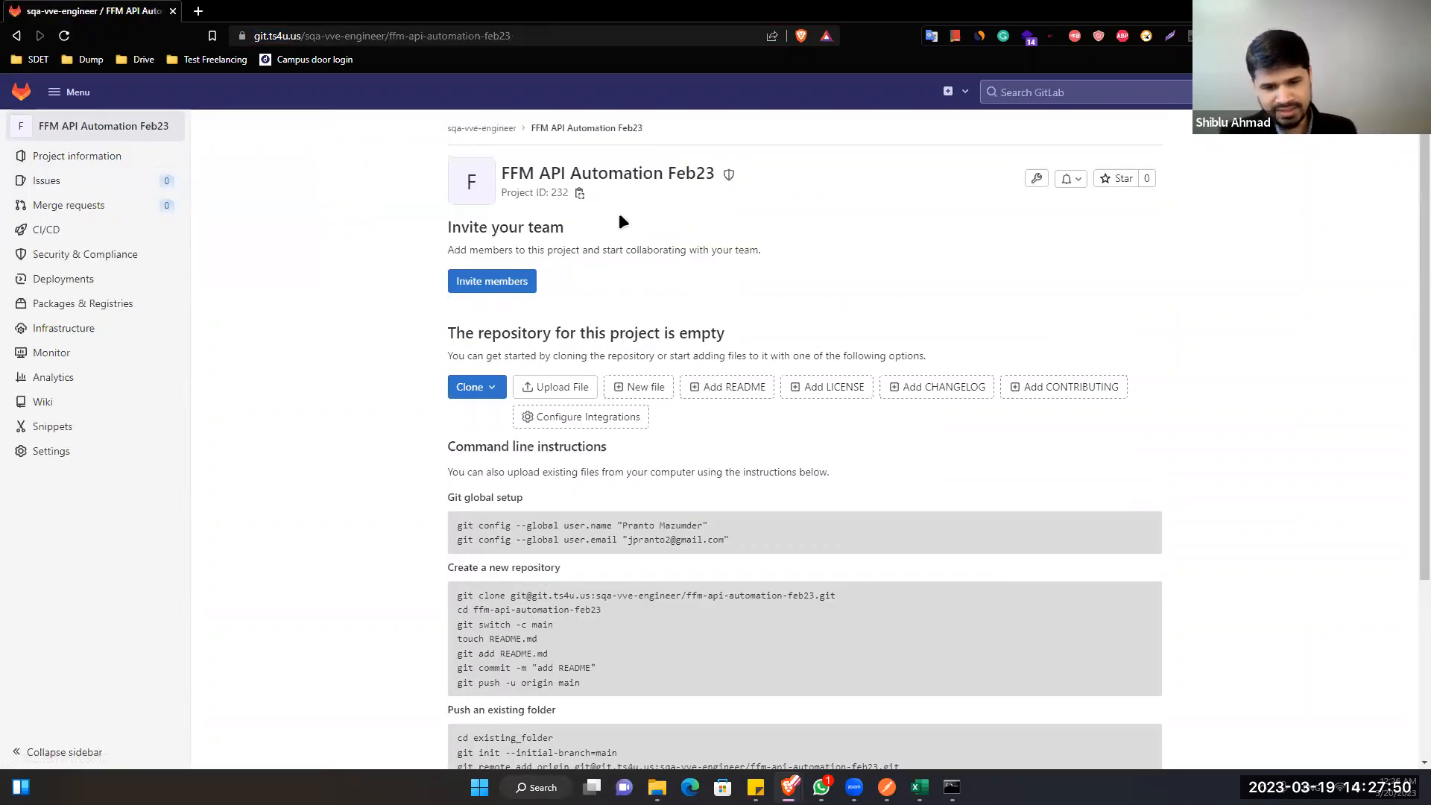
left_click(586, 36)
key("ctrl+c")
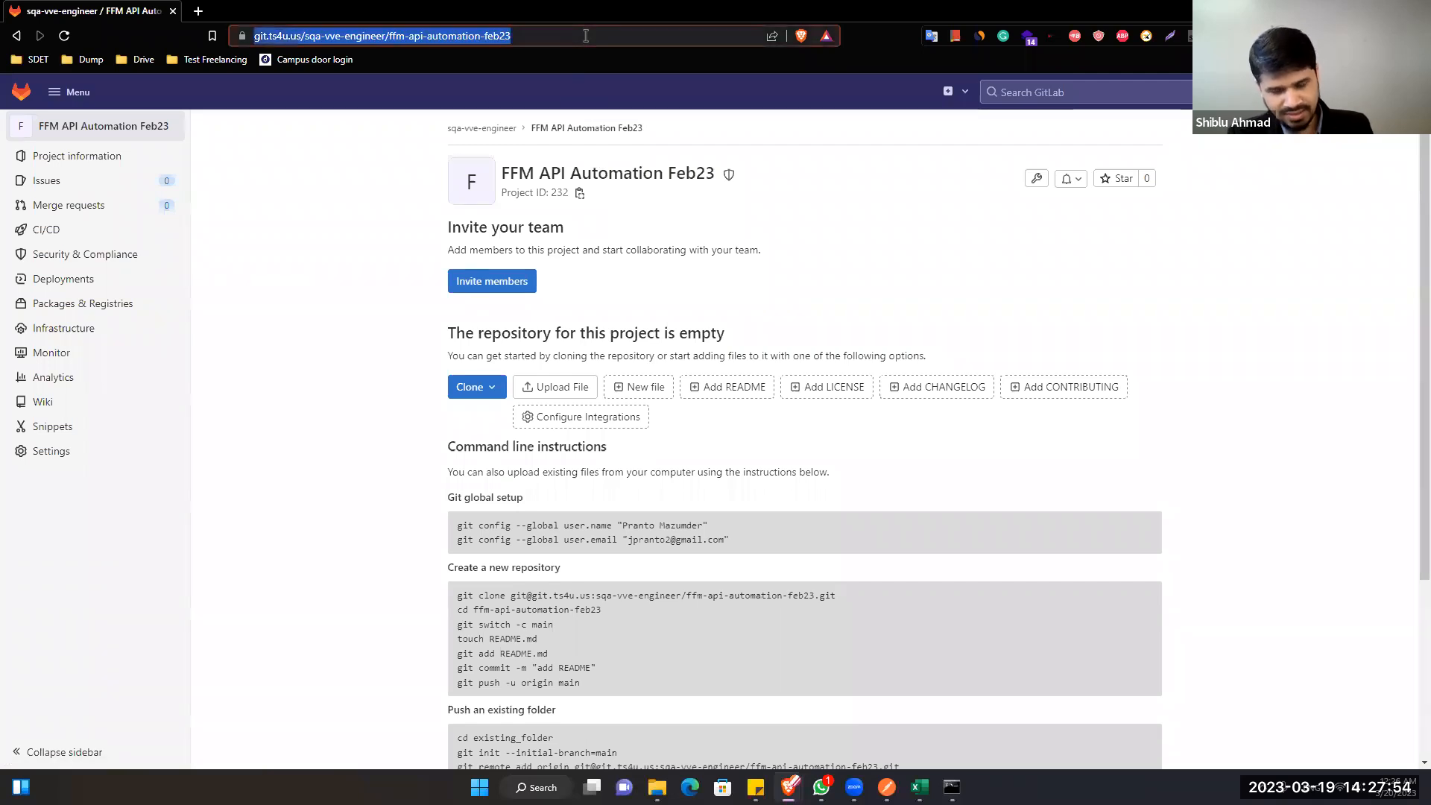
left_click(557, 660)
key("alt+Tab")
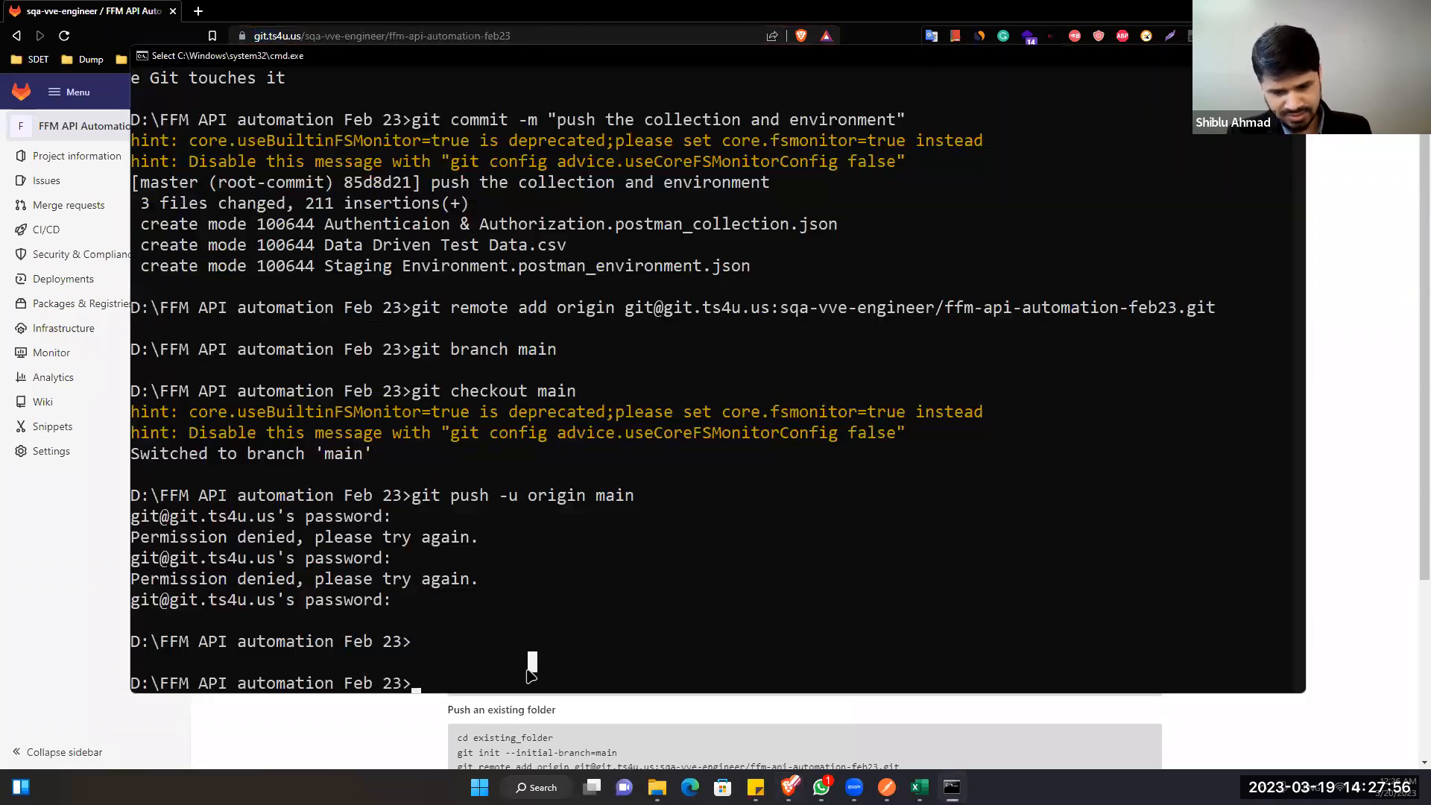
type("git re")
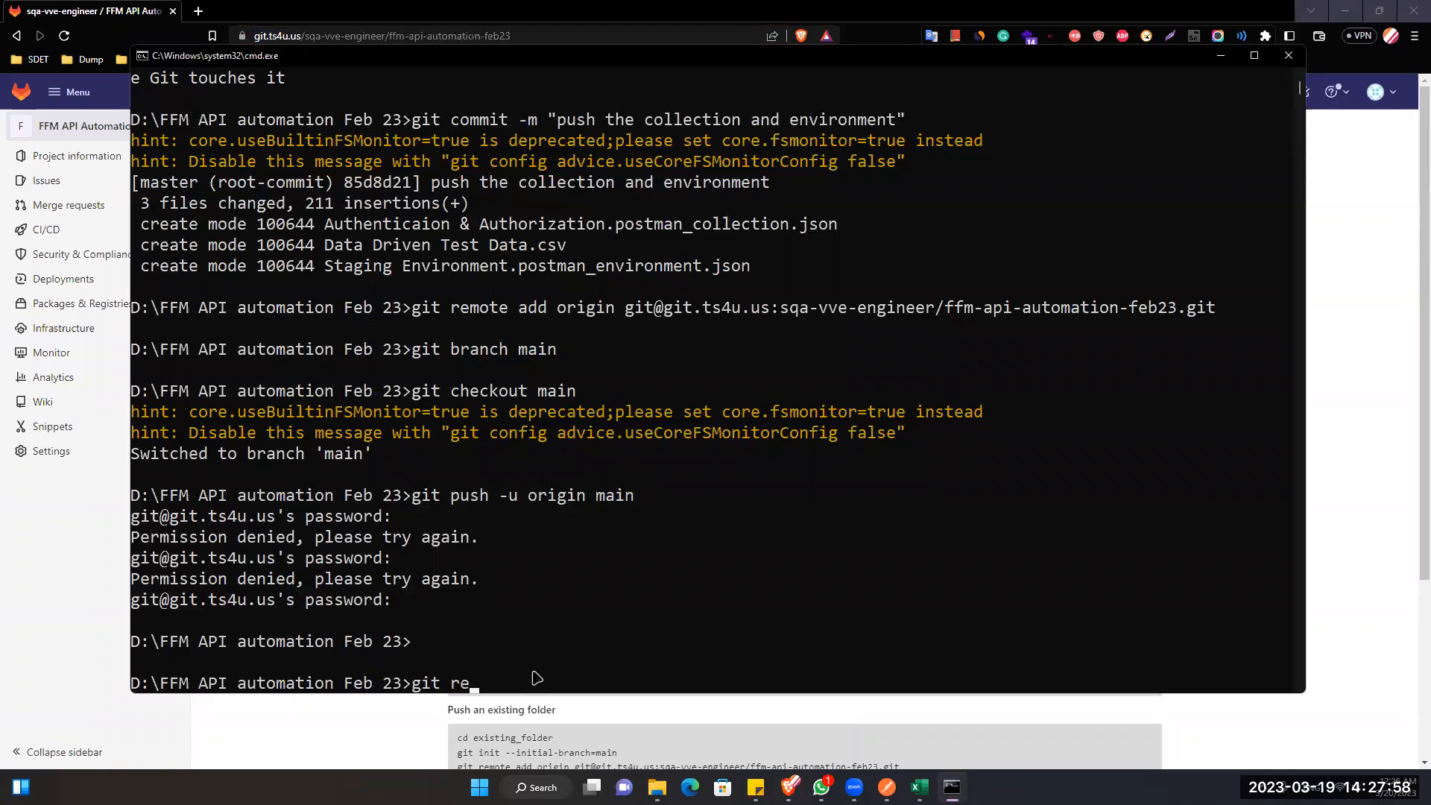
type("mote add origin")
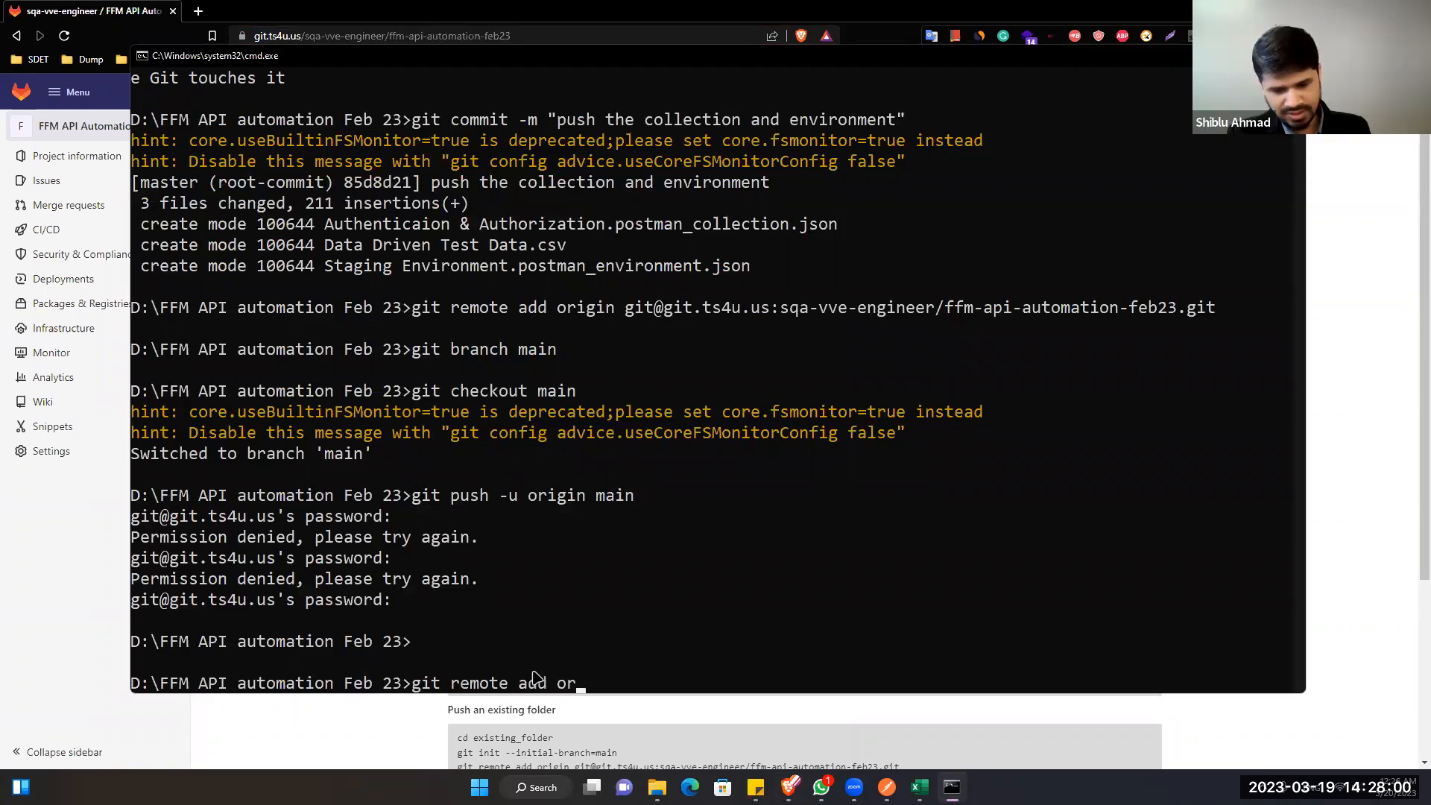
key("ctrl+v")
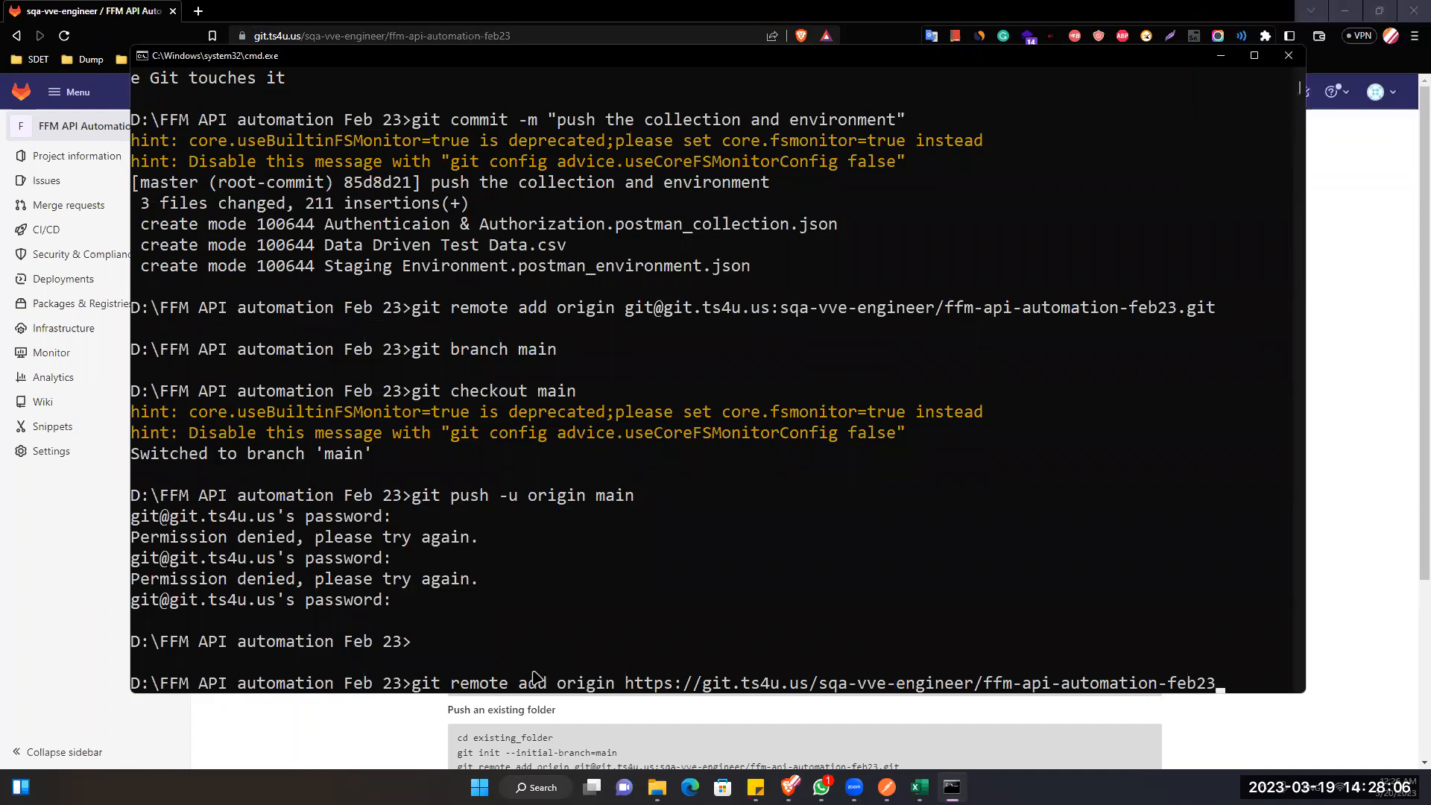
key("Return")
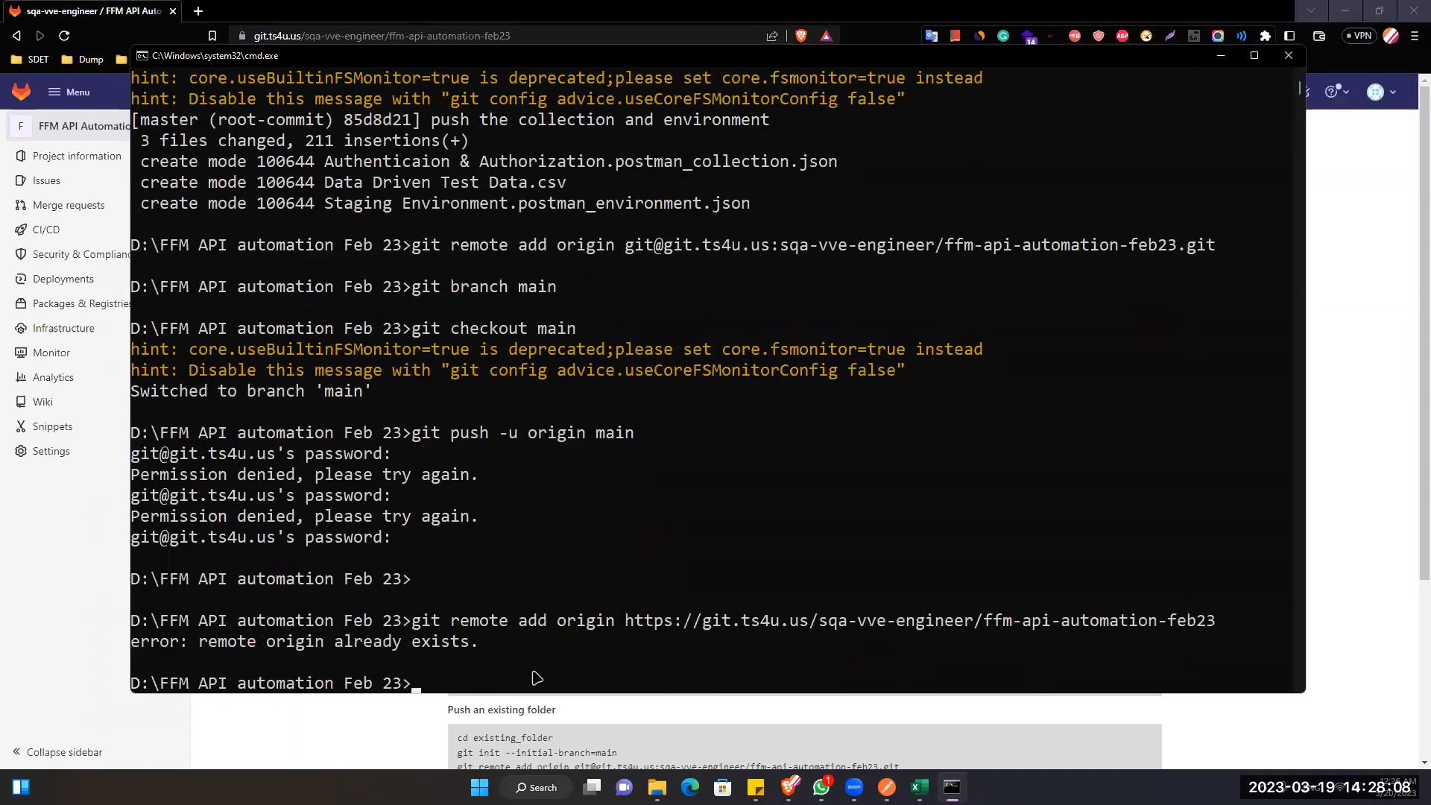
key("Up")
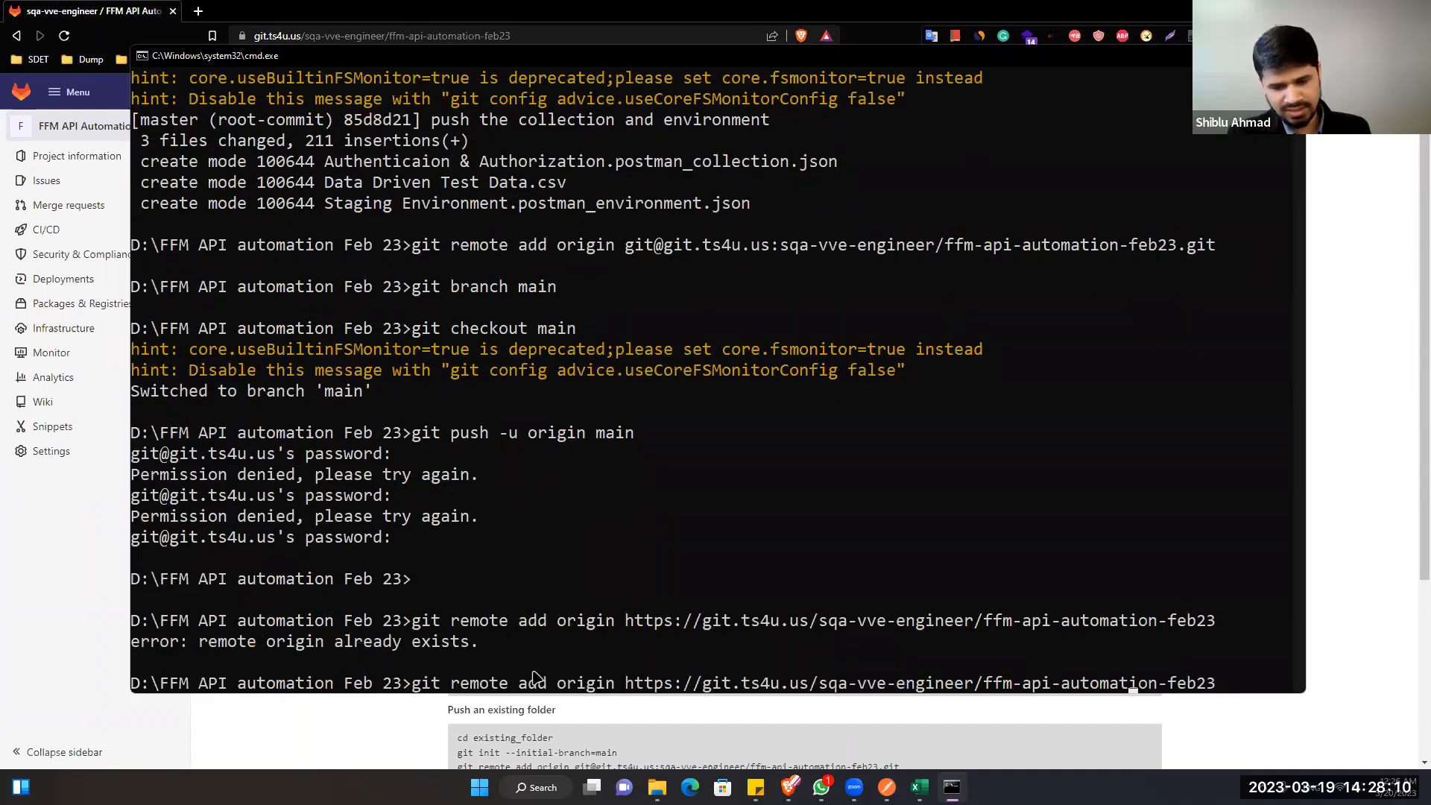
key("Left")
key("Left")
key("Left")
key("Left")
key("Left")
key("Left")
key("Left")
key("Left")
key("Left")
key("Left")
key("Left")
key("Left")
key("Left")
key("Left")
key("Left")
key("Left")
key("Left")
key("Left")
key("Left")
key("Left")
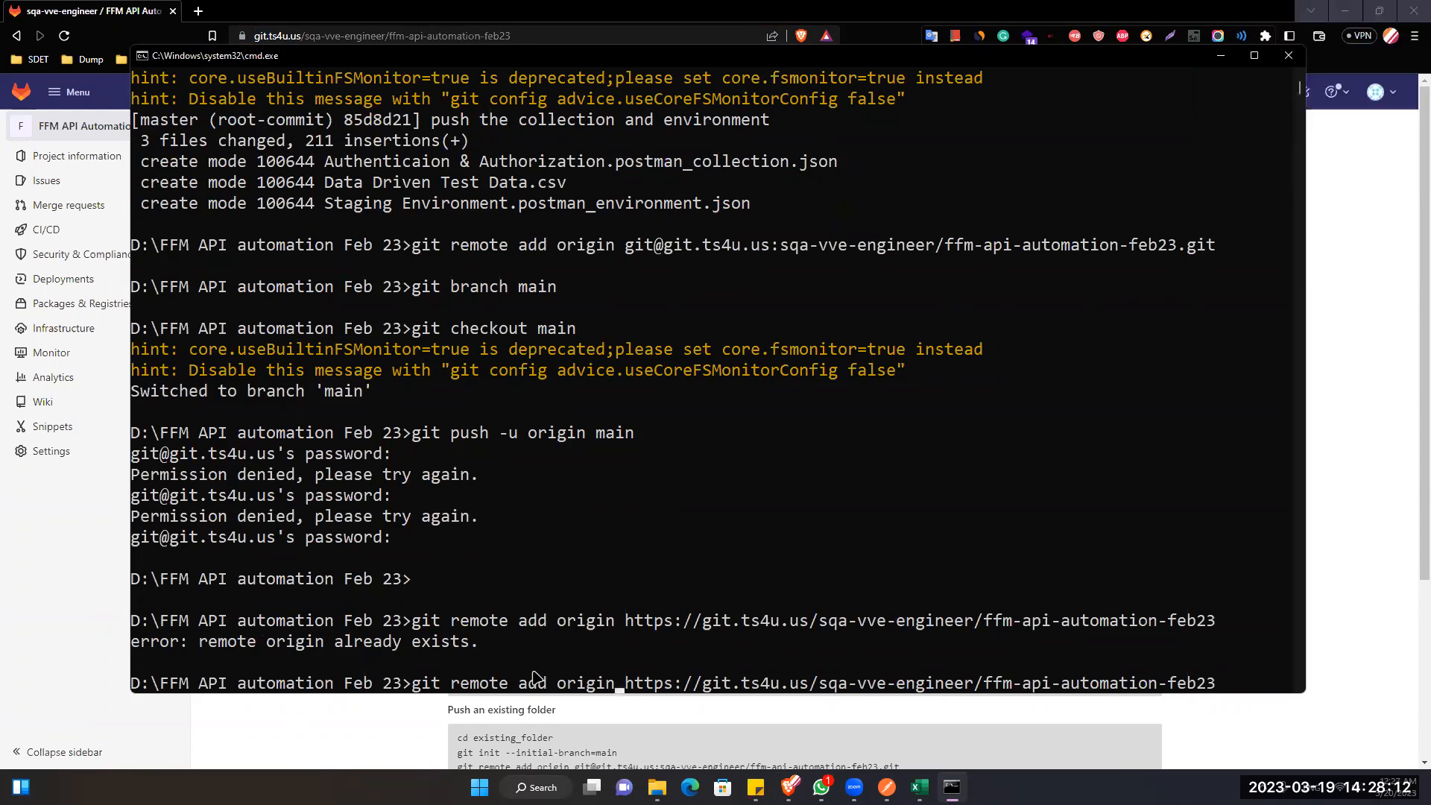
type("2")
key("Return")
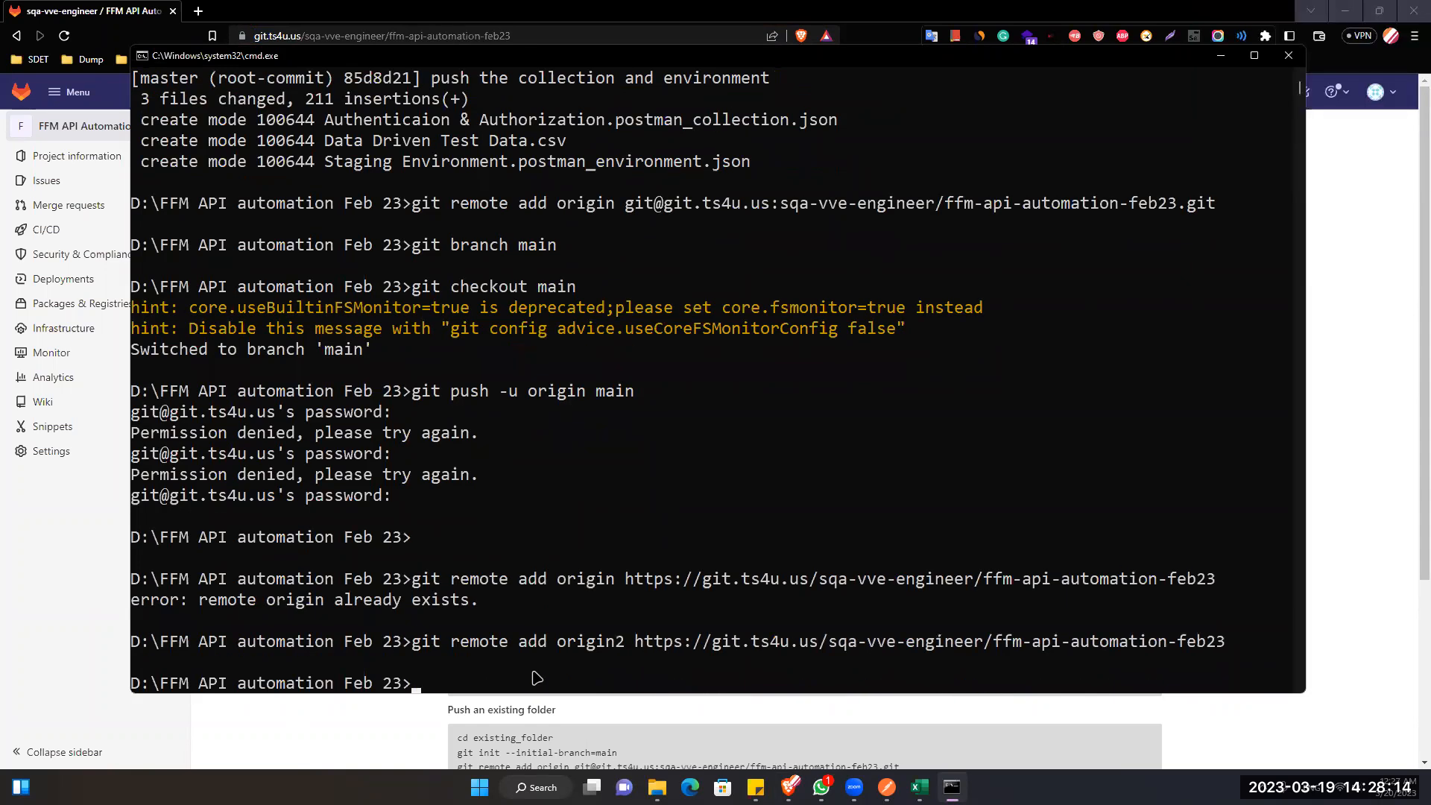
Push the main branch with git push -u origin2 main, and reload the GitLab project page in the browser
type("git push -u origin2 main")
key("Return")
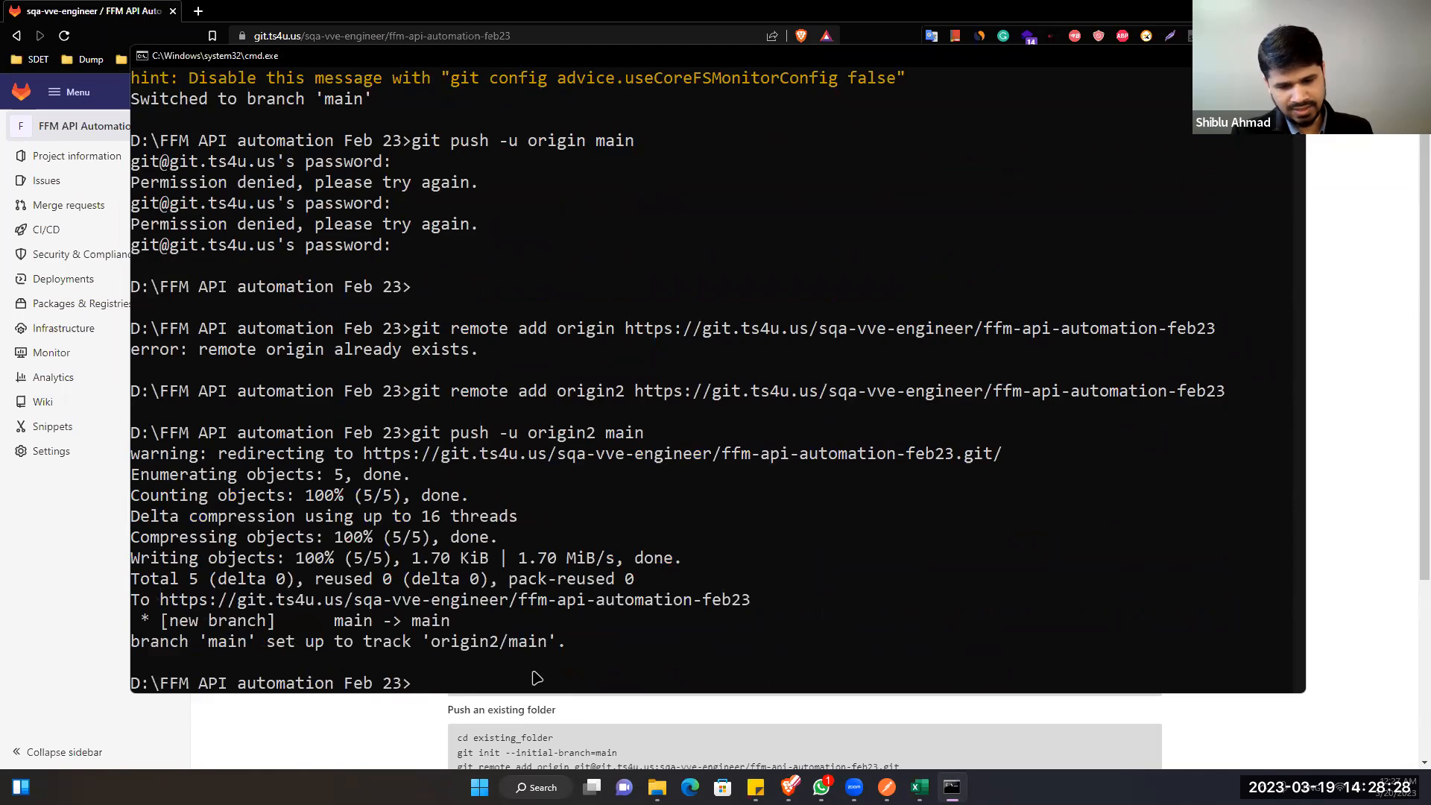
left_click(362, 738)
left_click(549, 35)
key("Return")
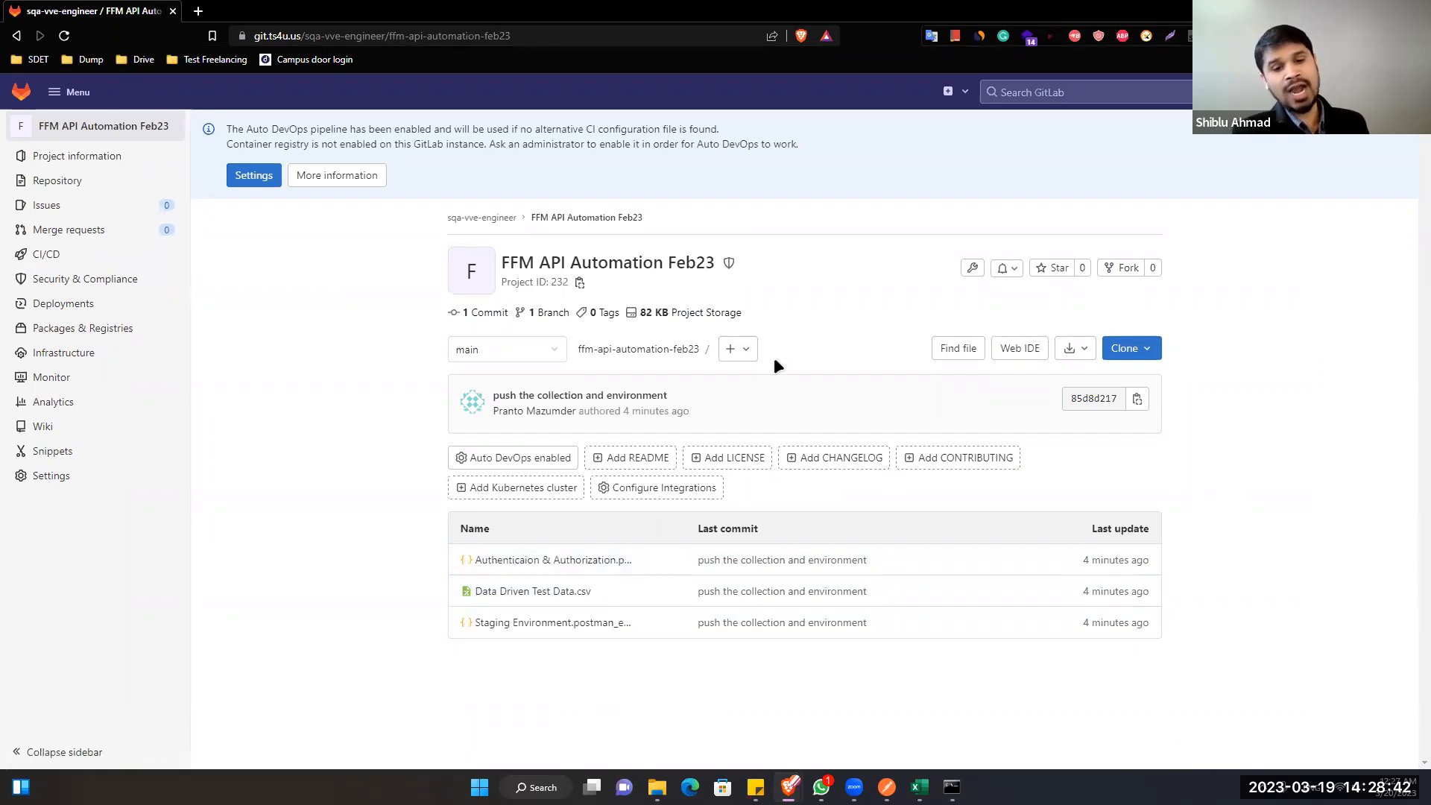
Select the project's web address, return to the Command Prompt, and recall the git remote add origin2 command for review
left_click(608, 37)
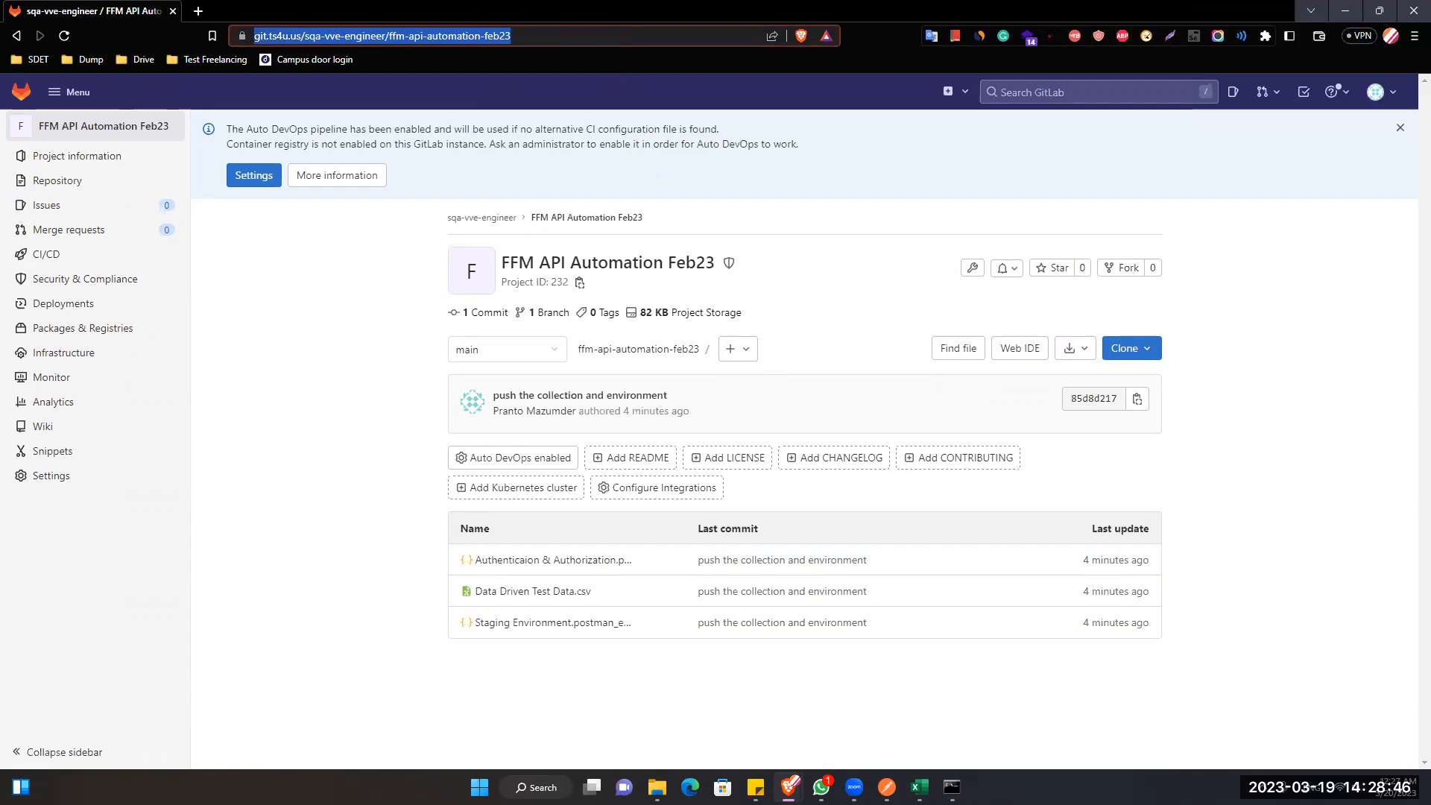
key("alt+Tab")
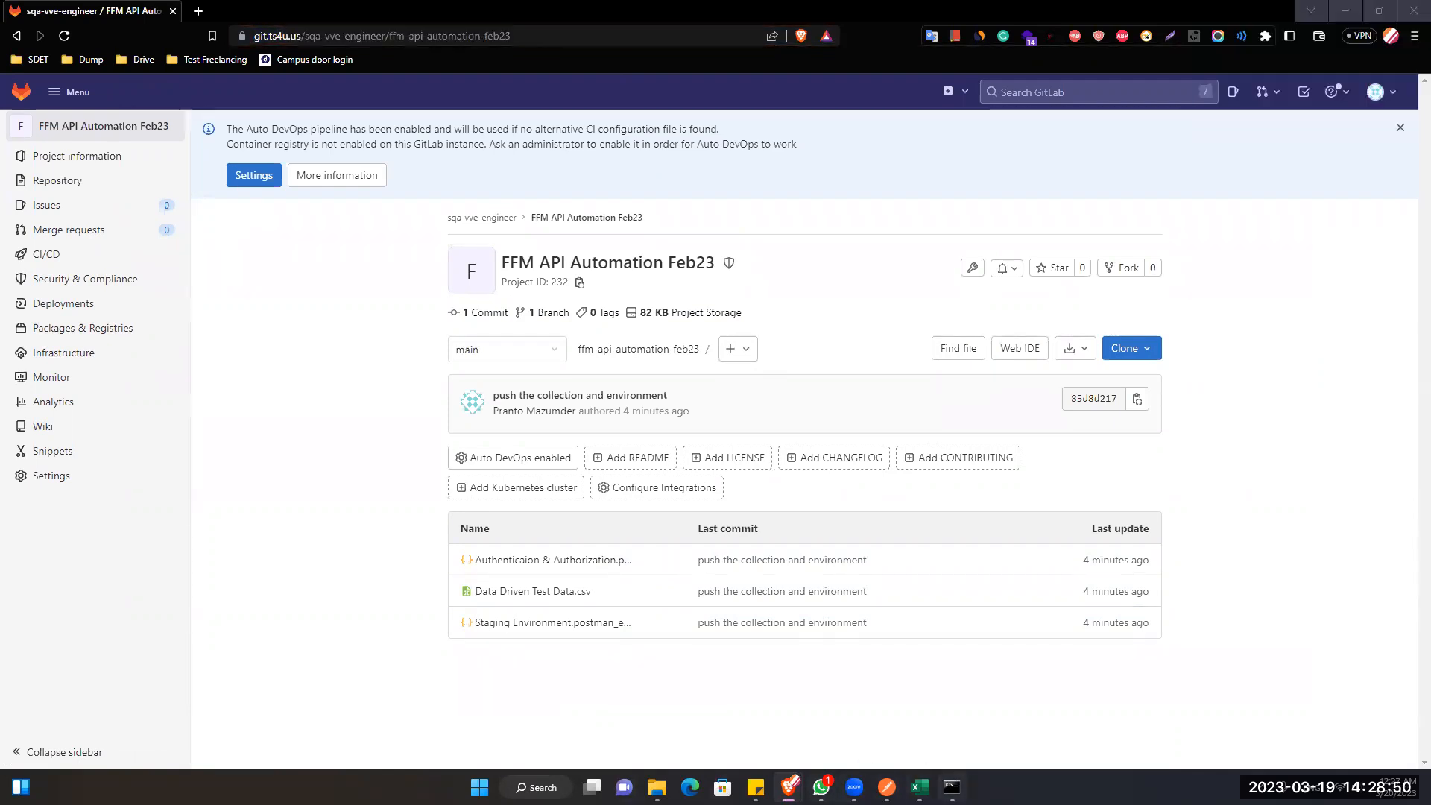
key("alt+Tab")
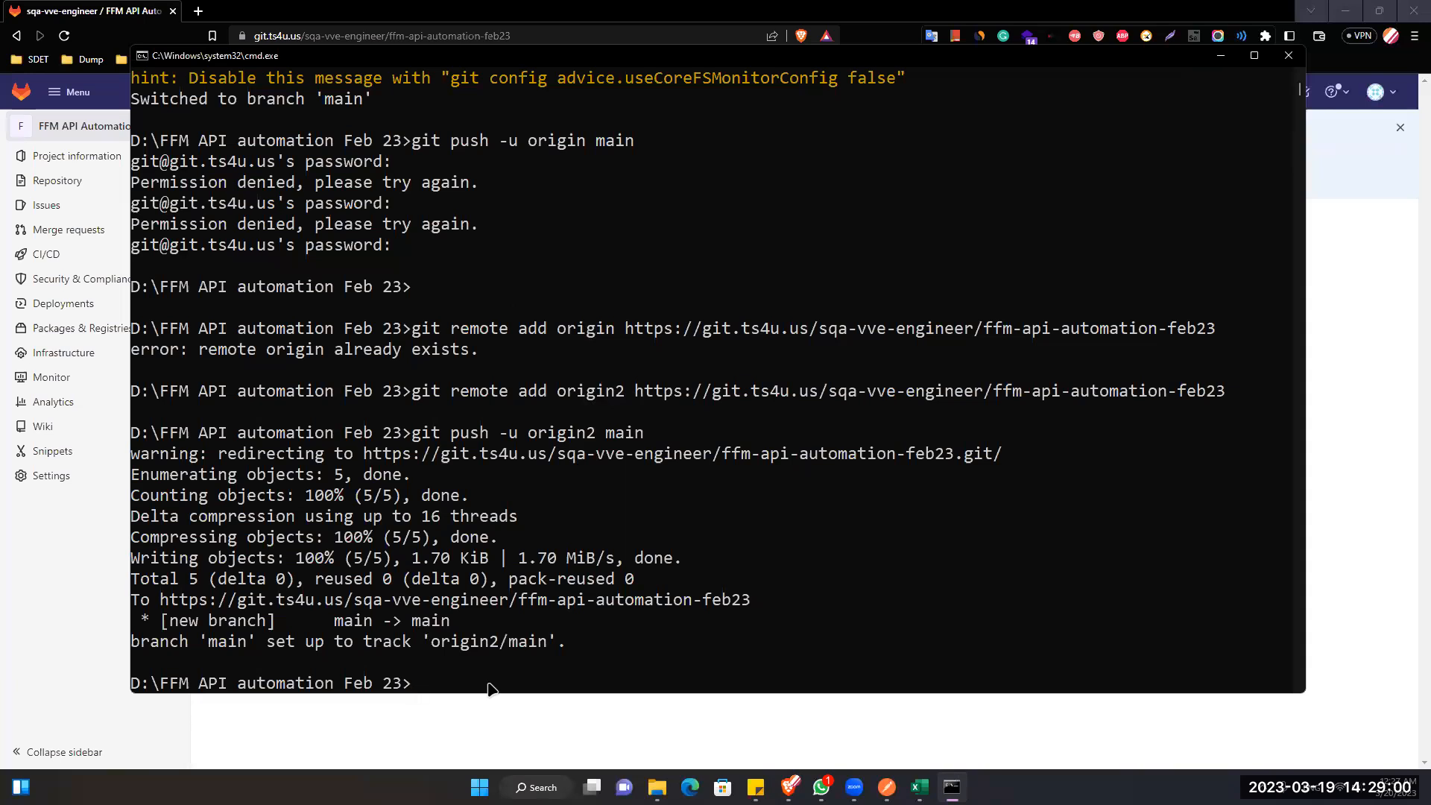
key("Up")
key("Up")
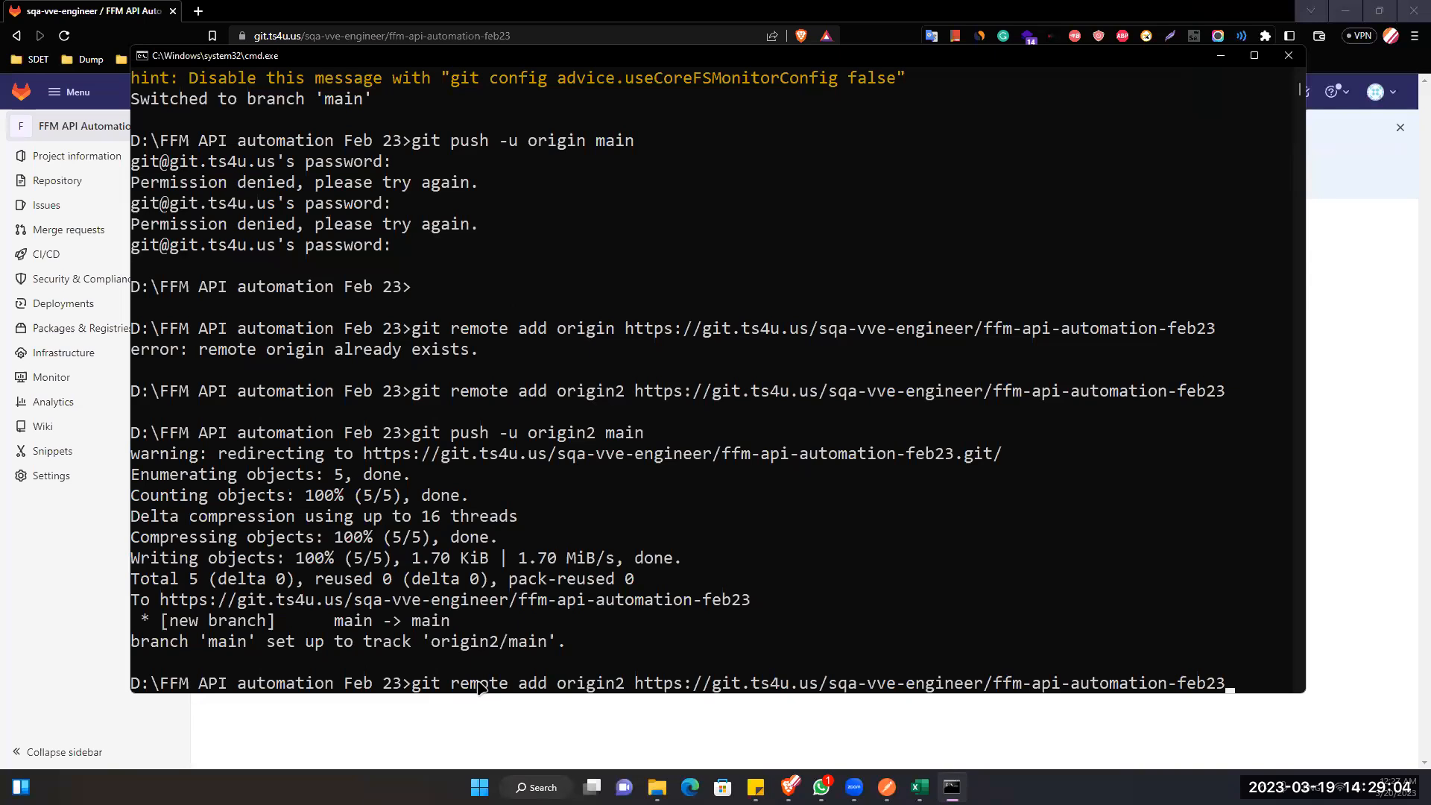
Switch back to the GitLab project page in the browser, view its list of branches, and close the list
left_click(501, 740)
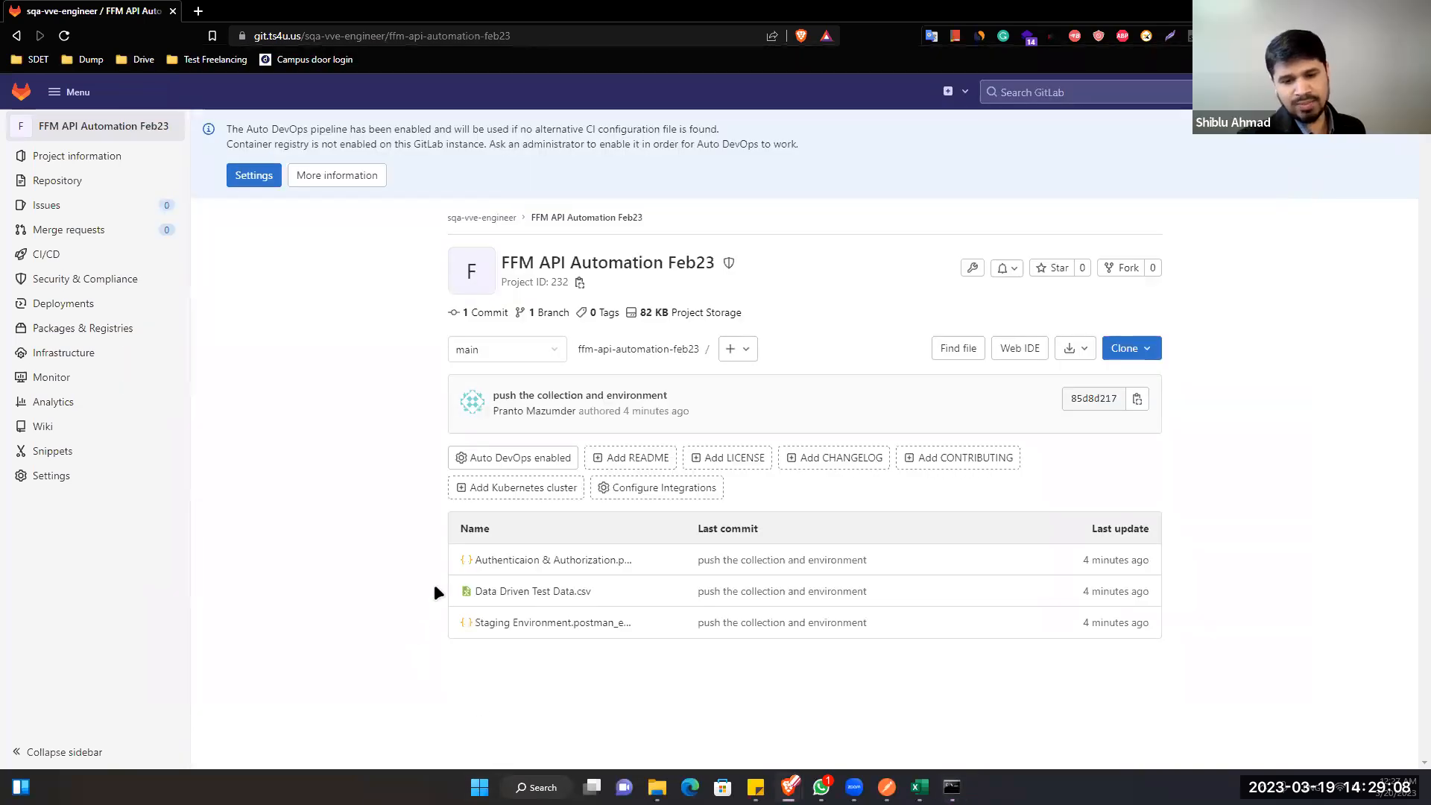
left_click(552, 357)
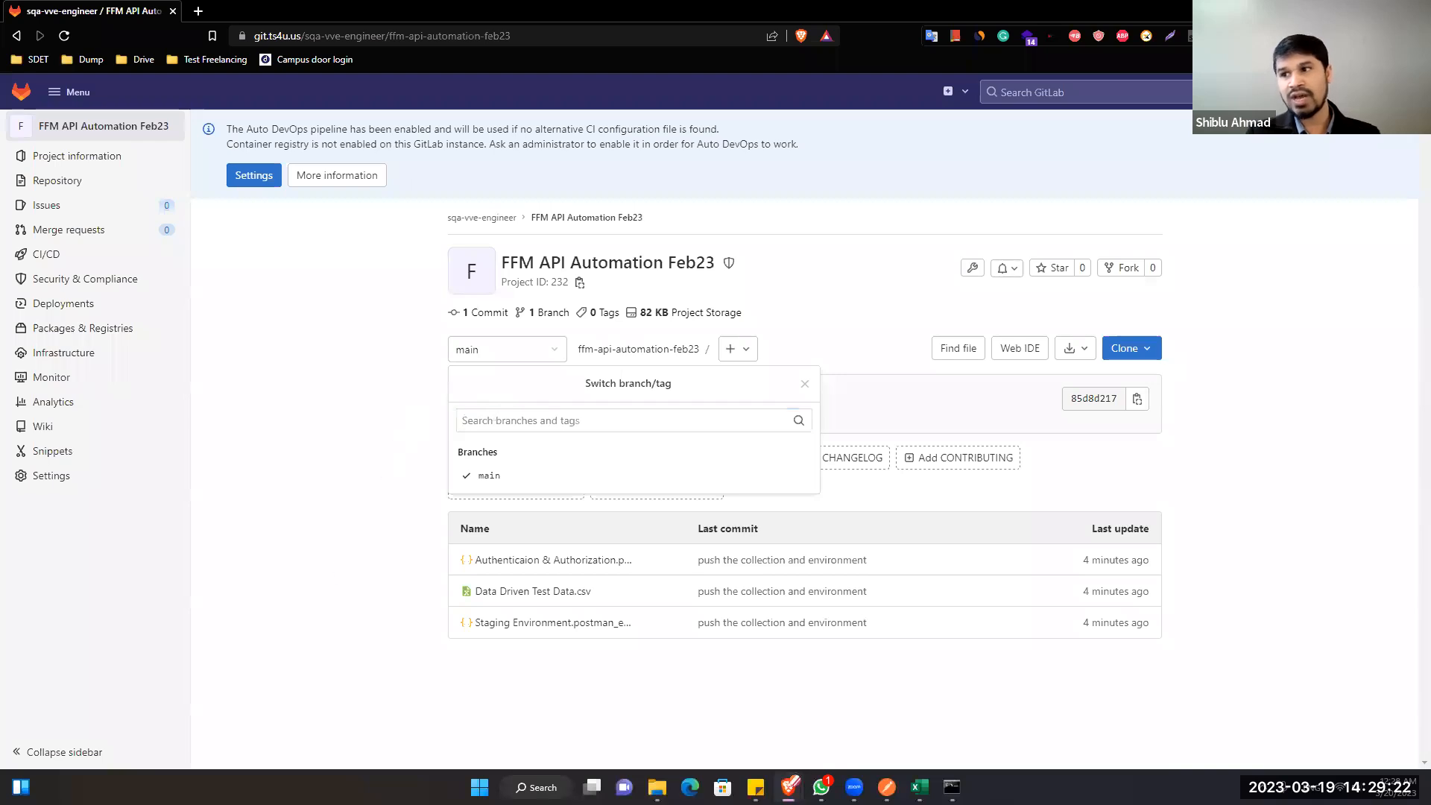
left_click(203, 550)
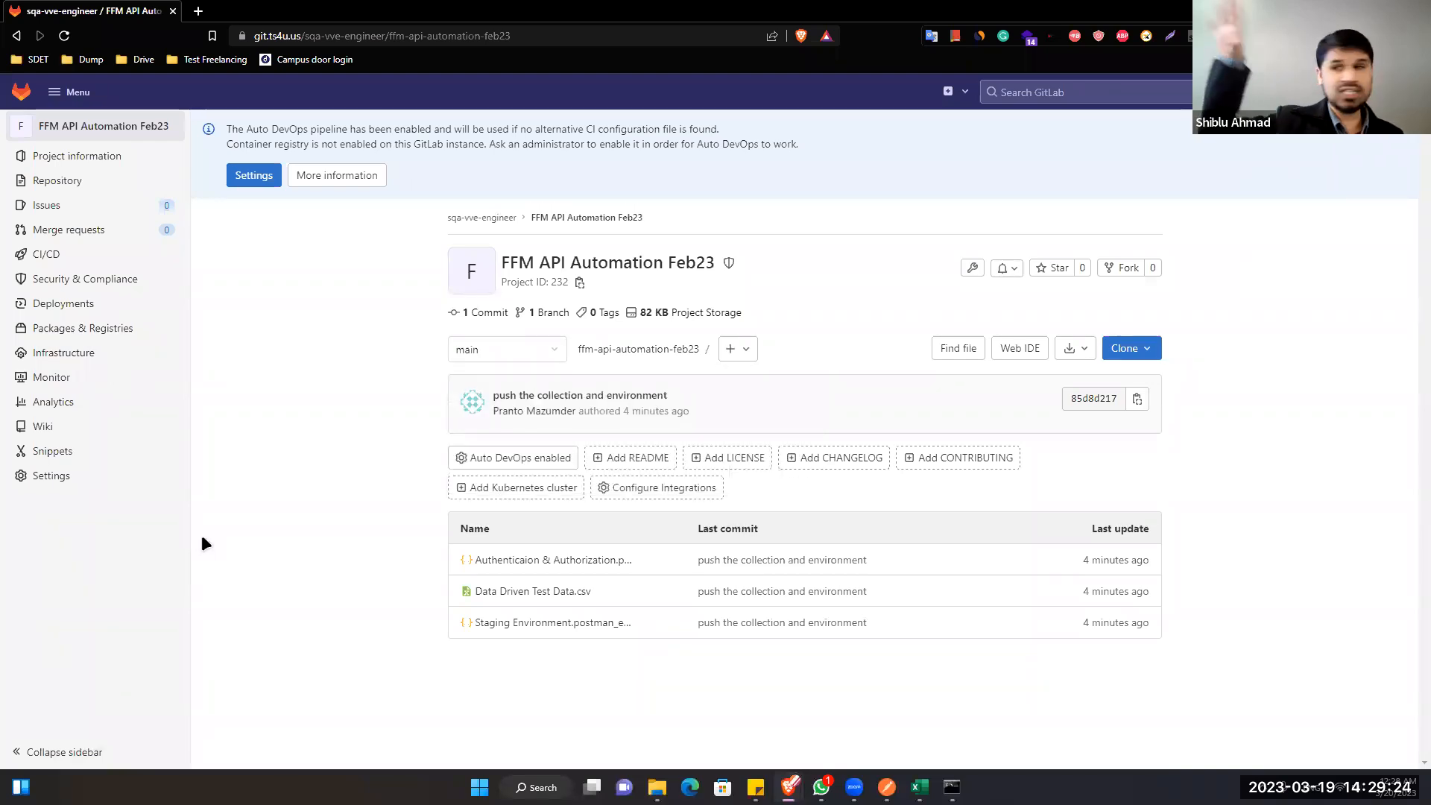